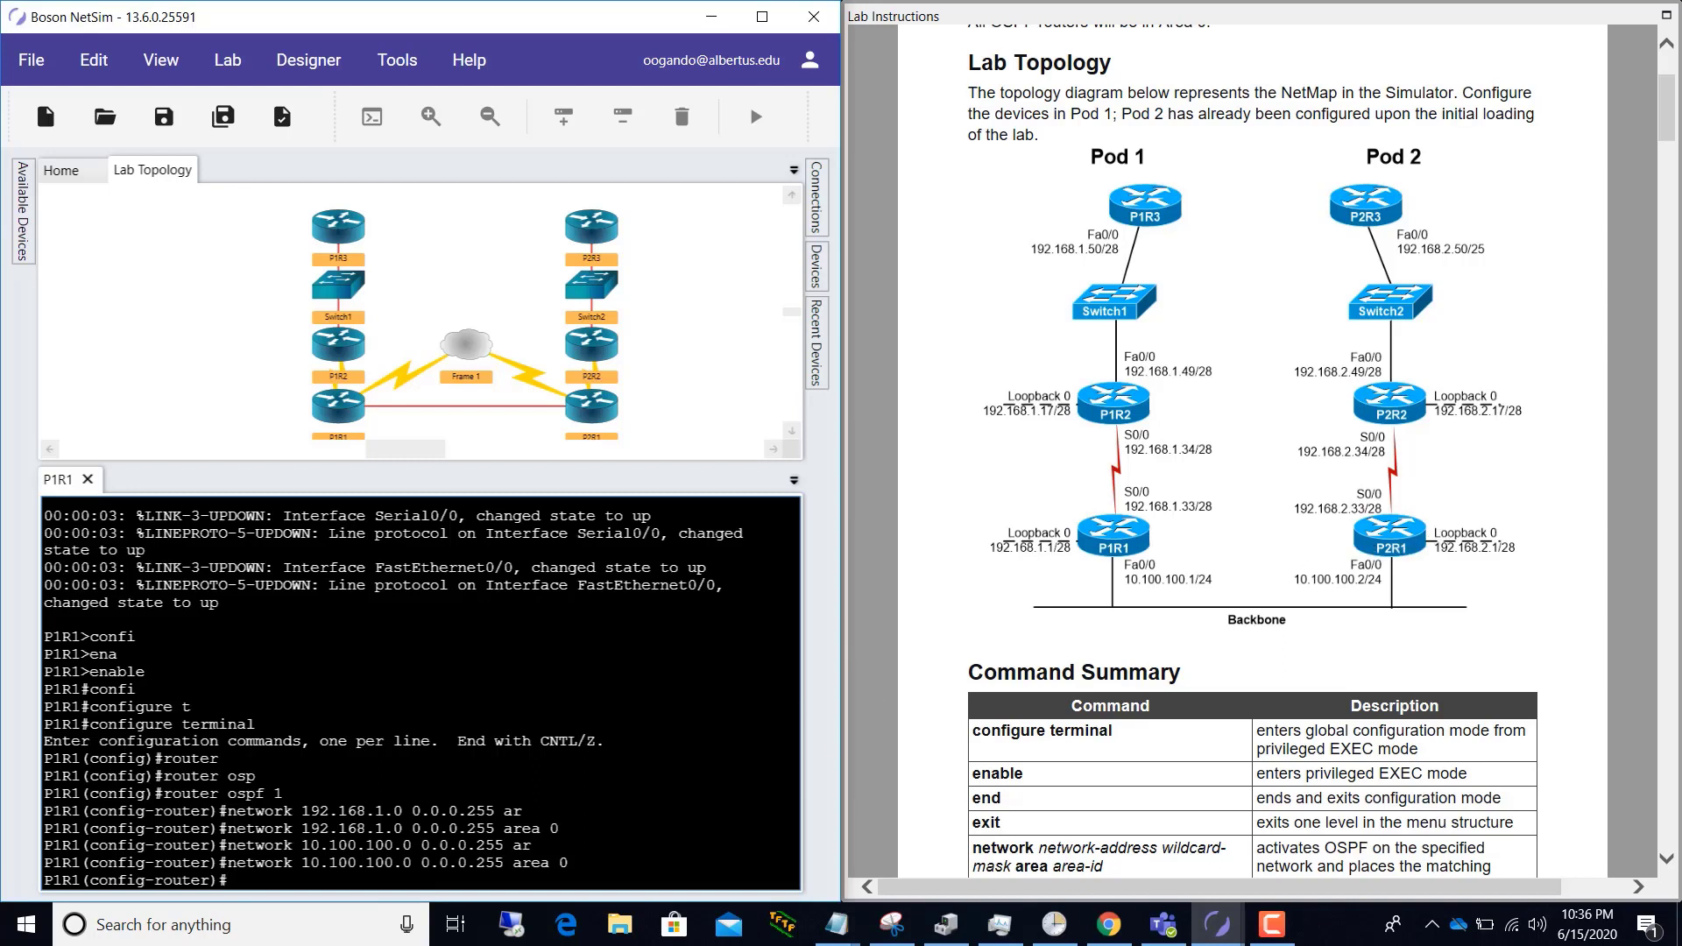
Step: Review P1R1's 10.100.100.0 network statement and the Task 1 instructions for enabling OSPF within Pod 1
left_click_drag(568, 863, 227, 863)
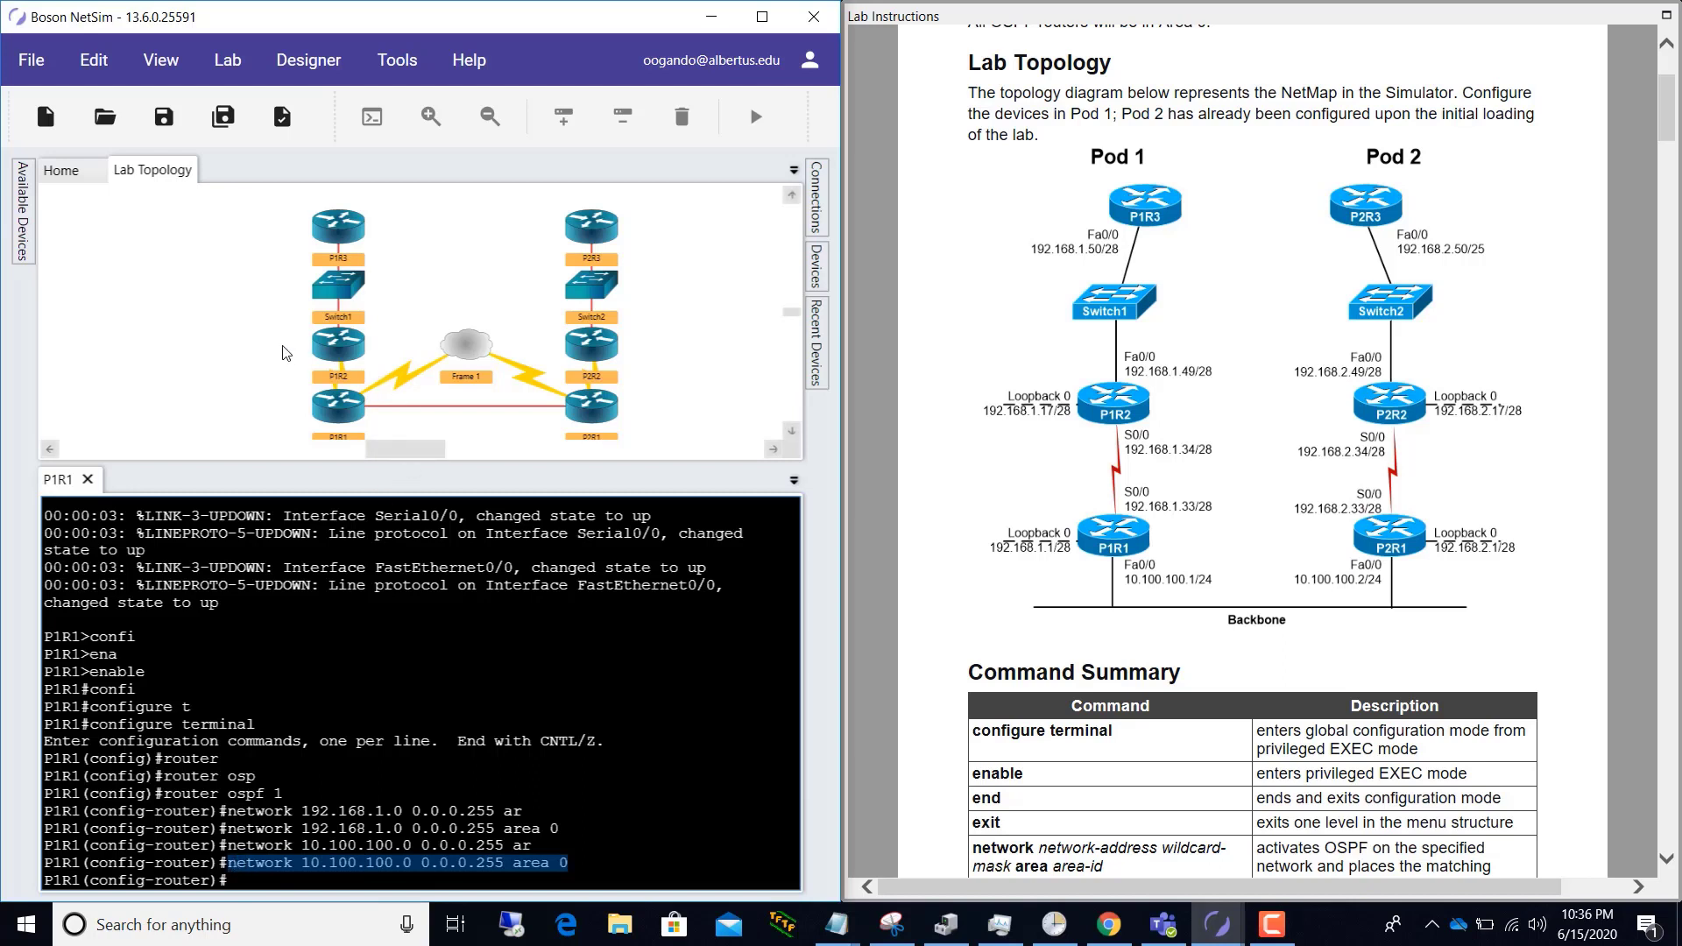
scroll(290, 354, "down", 1)
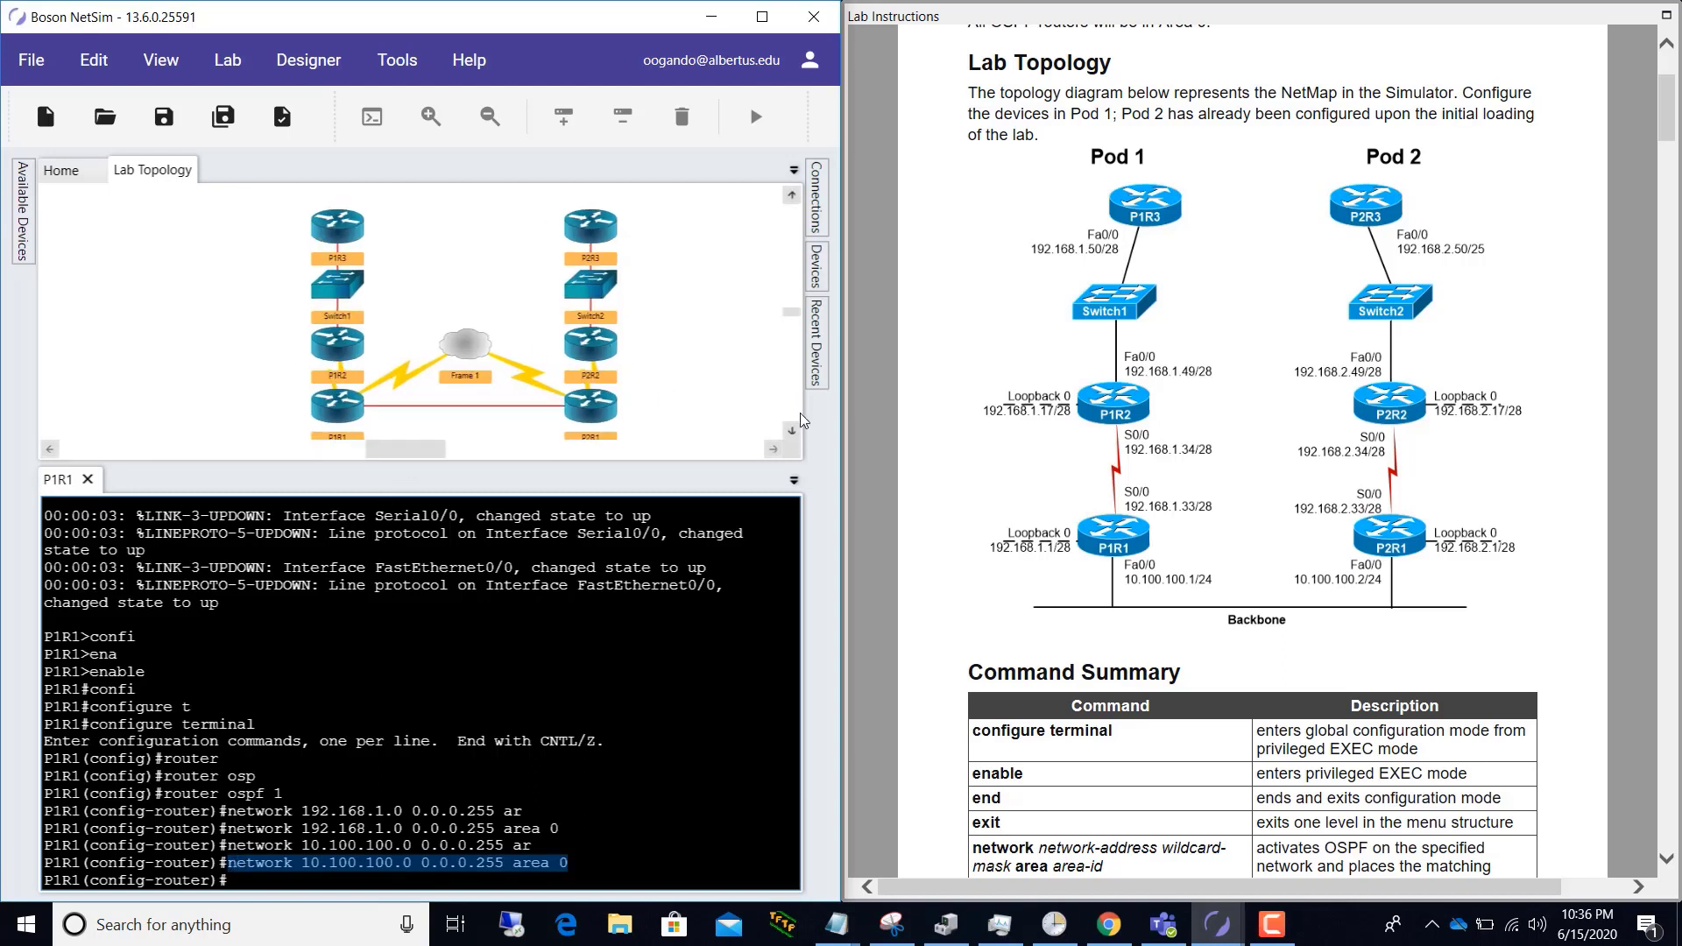
scroll(796, 428, "up", 1)
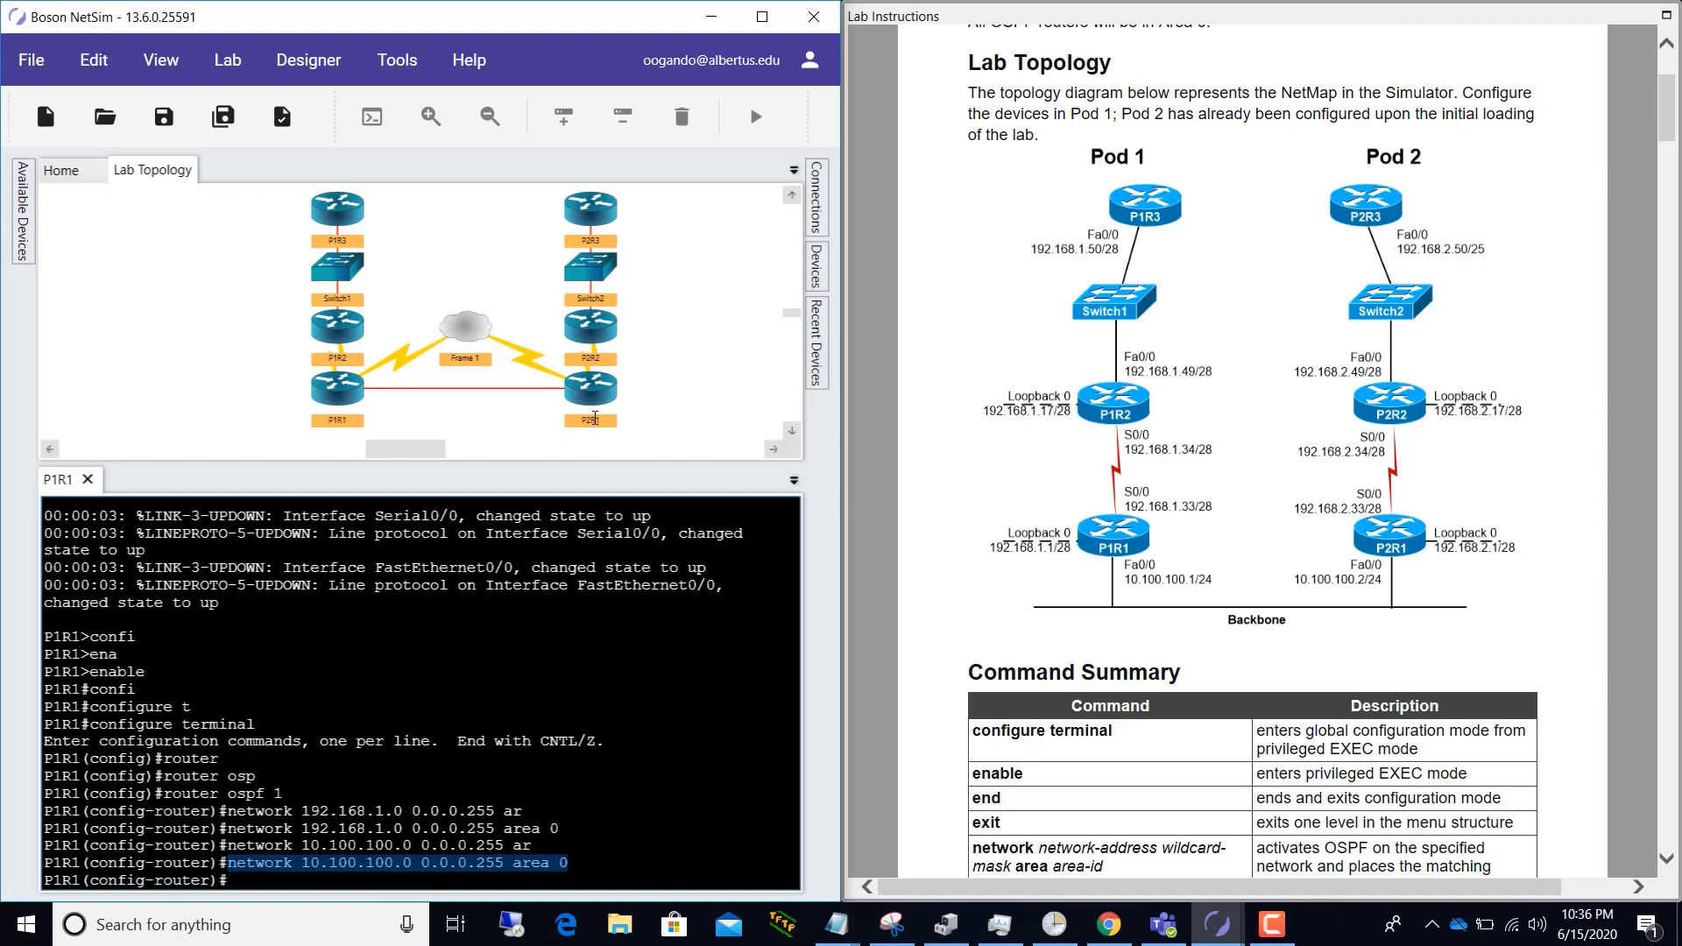
left_click(1097, 524)
scroll(1097, 524, "down", 15)
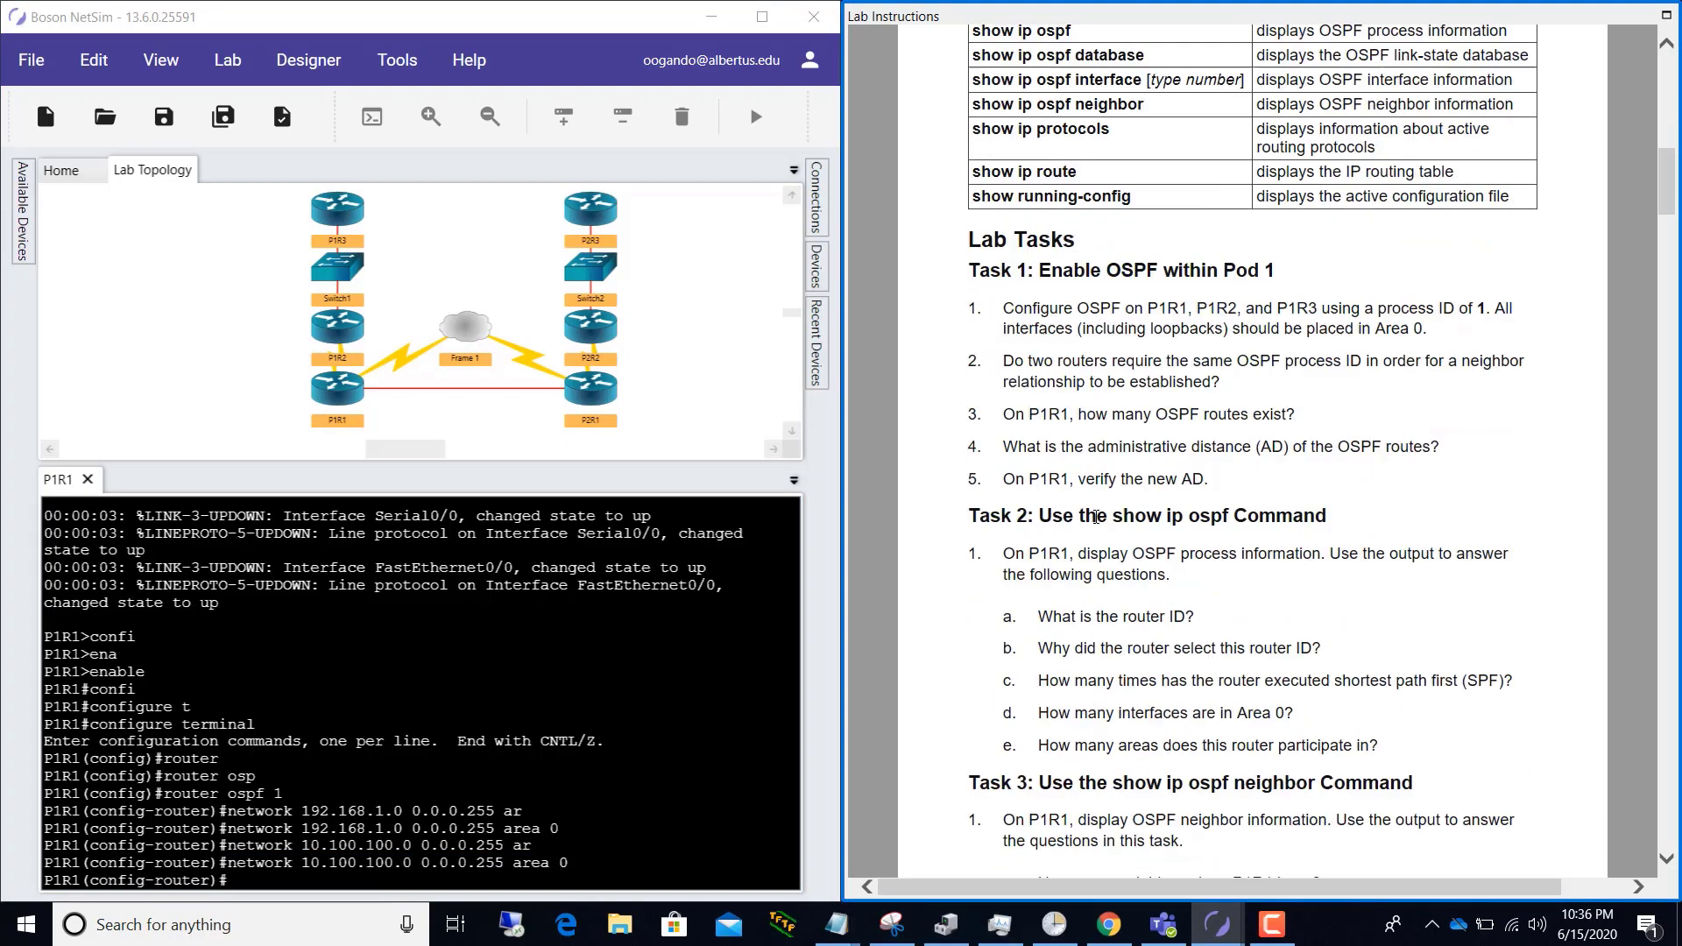
scroll(1097, 474, "up", 3)
scroll(1097, 473, "up", 3)
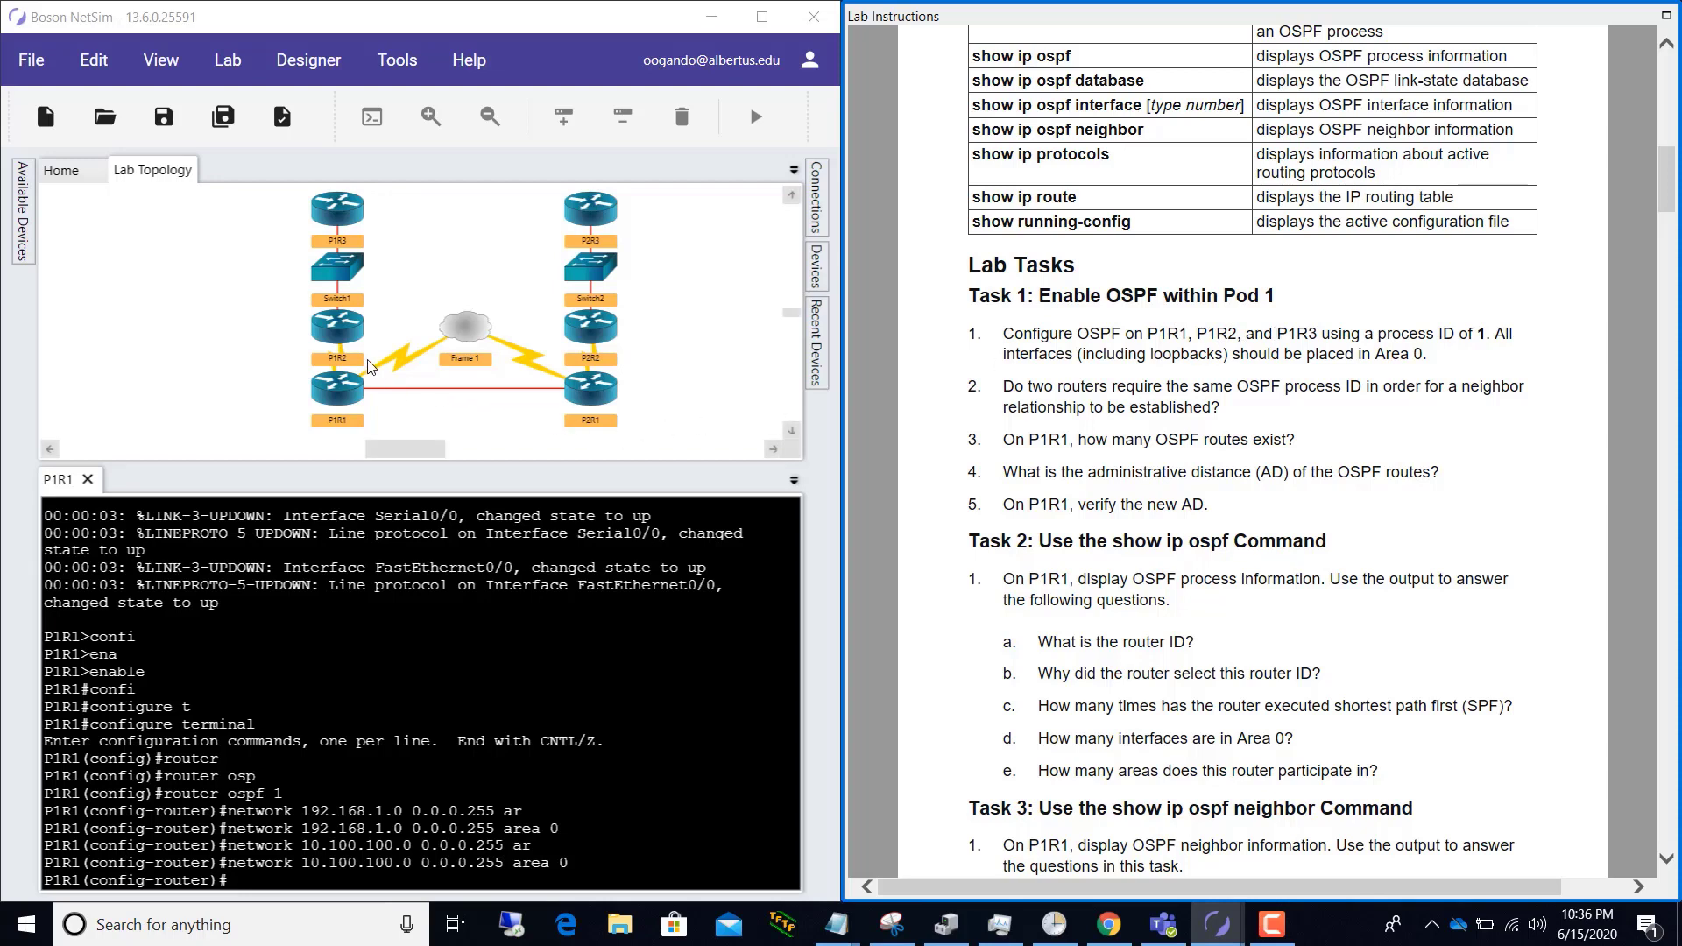
Step: Open the P1R2 console, enter global configuration mode and start OSPF with process ID 1
double_click(331, 340)
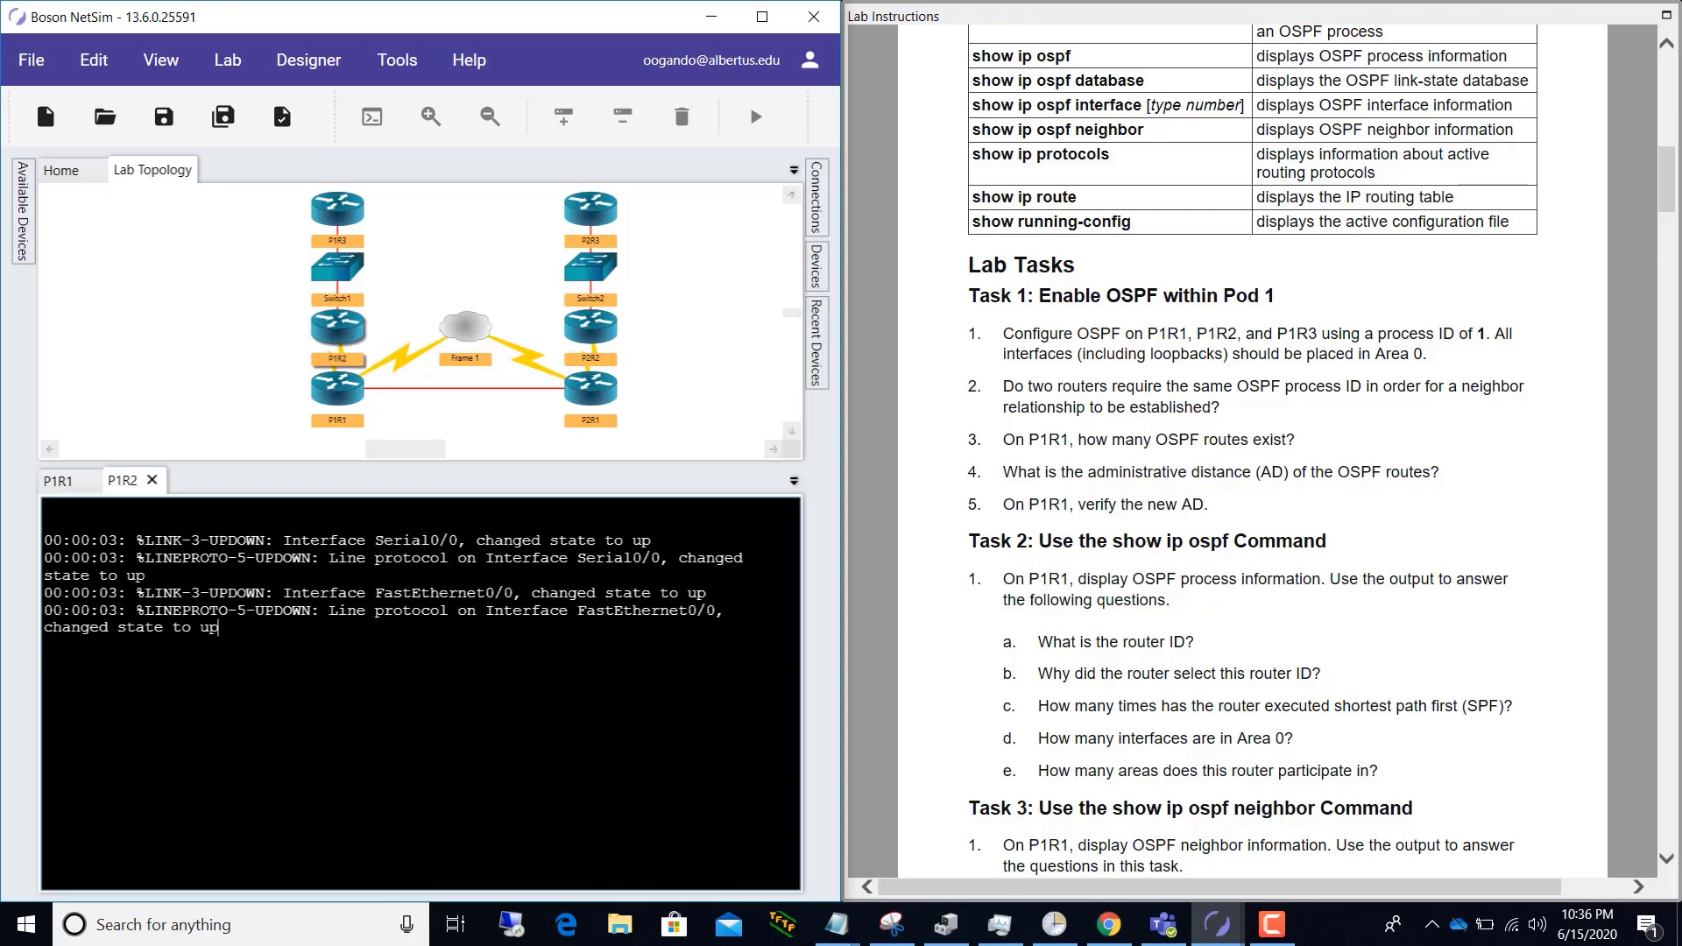
key("Return")
key("Return")
type("enable")
key("Return")
type("configur")
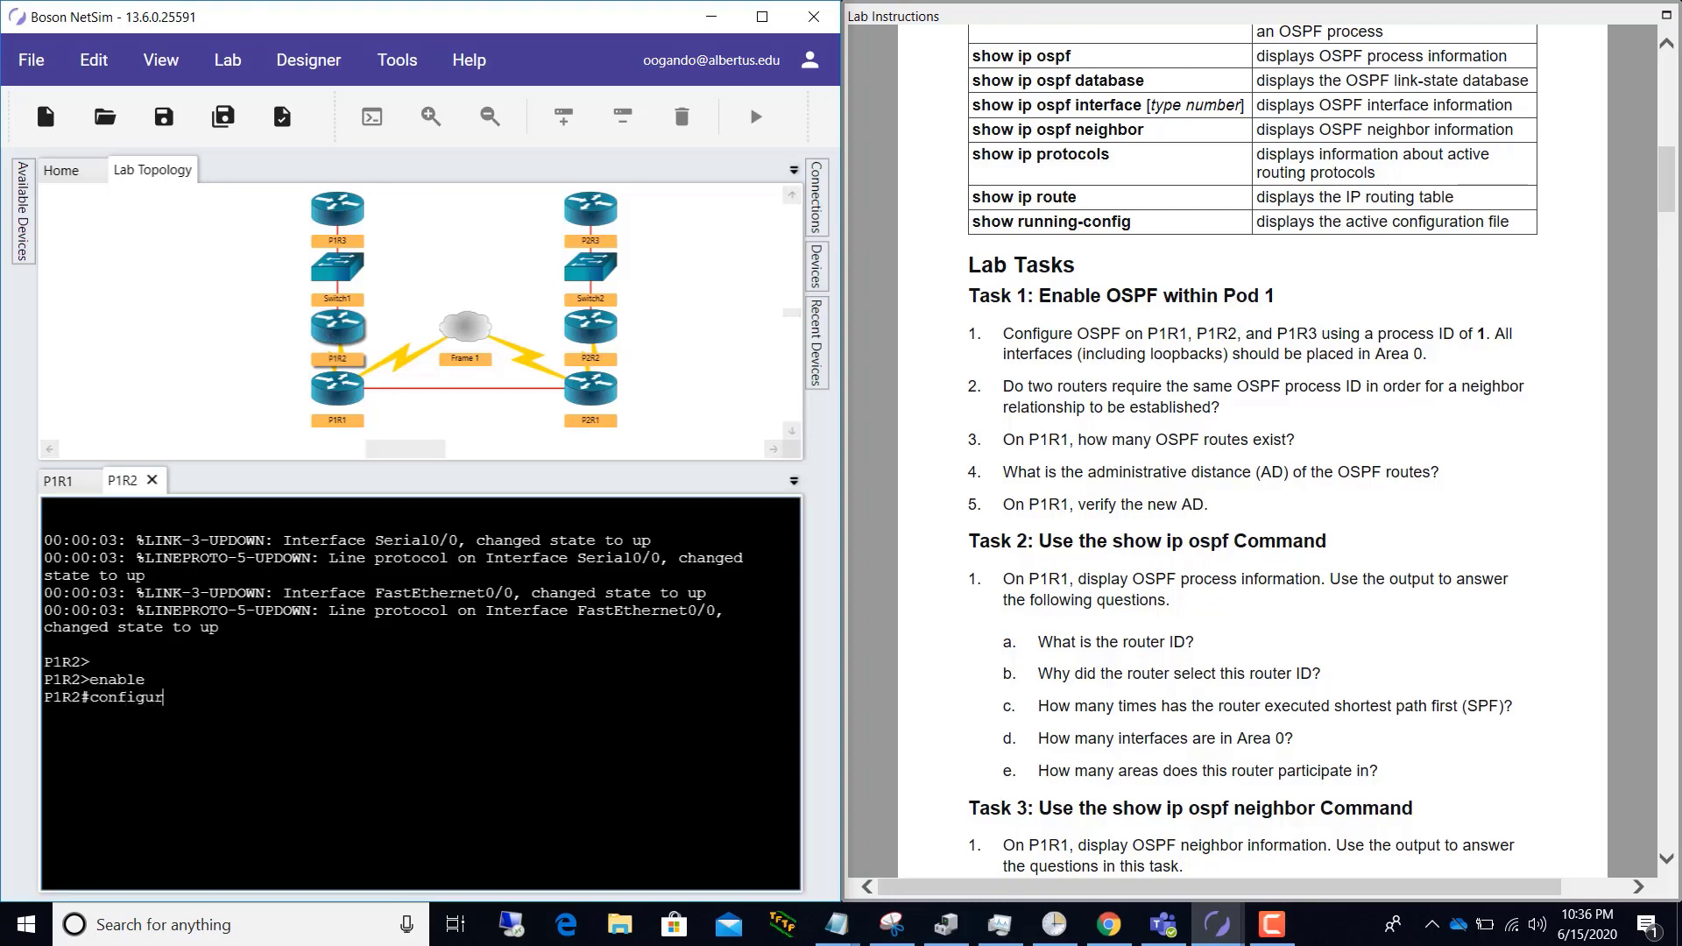
type("e t")
key("Return")
type("router ospf")
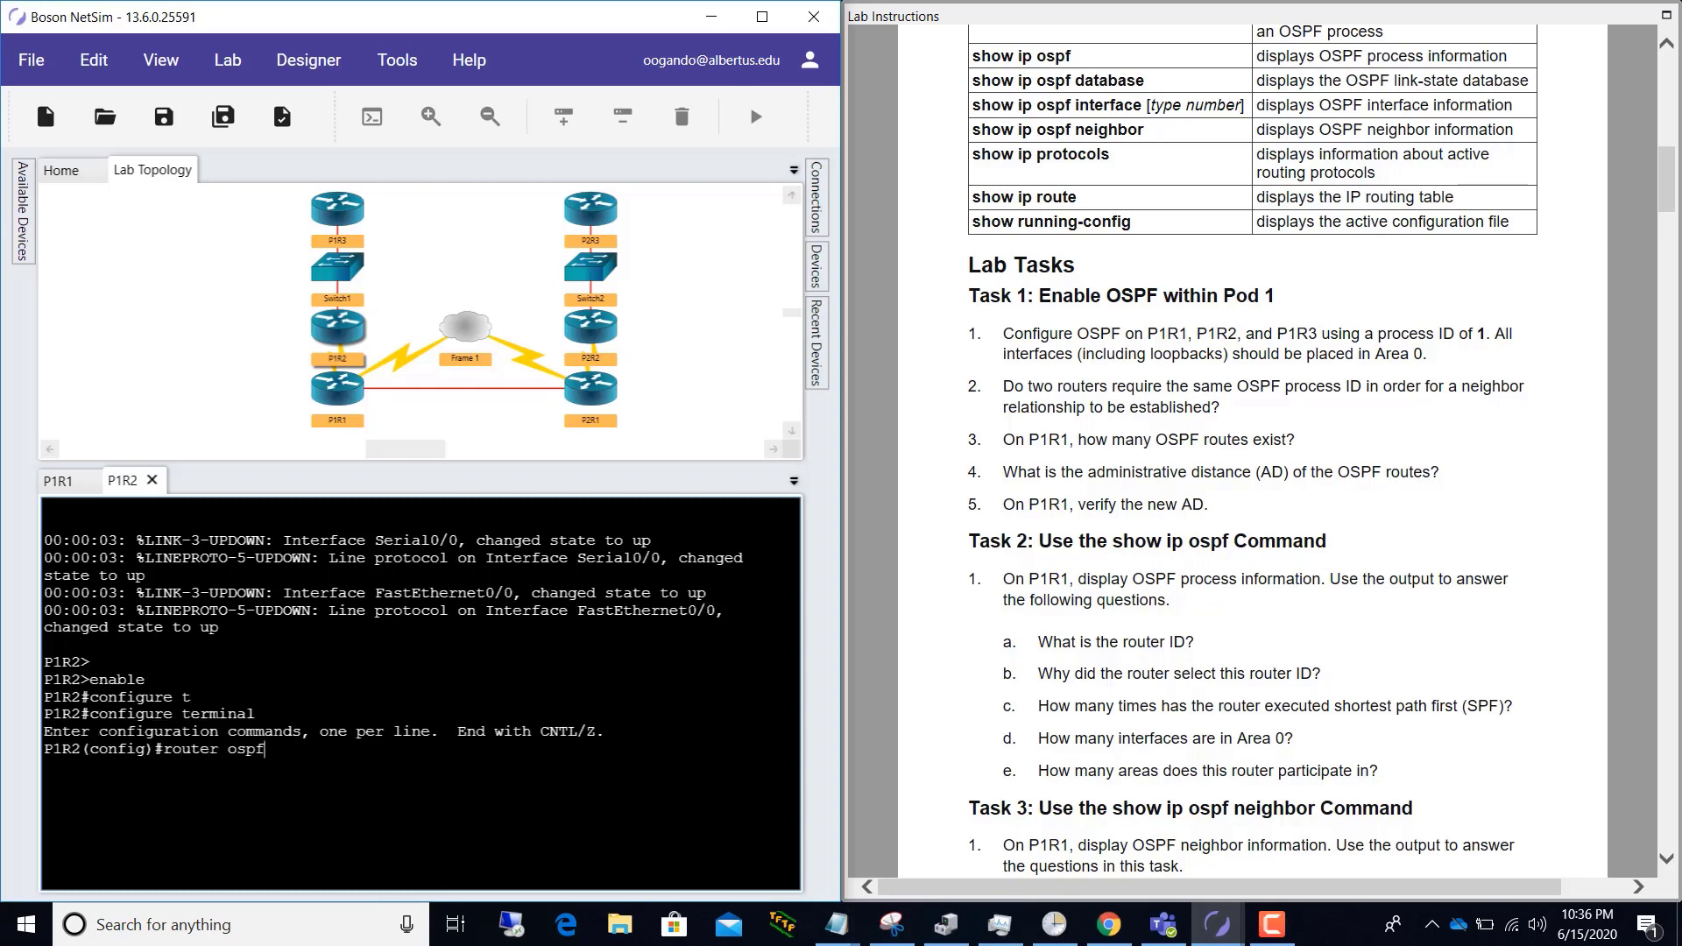
type(" 1")
key("Return")
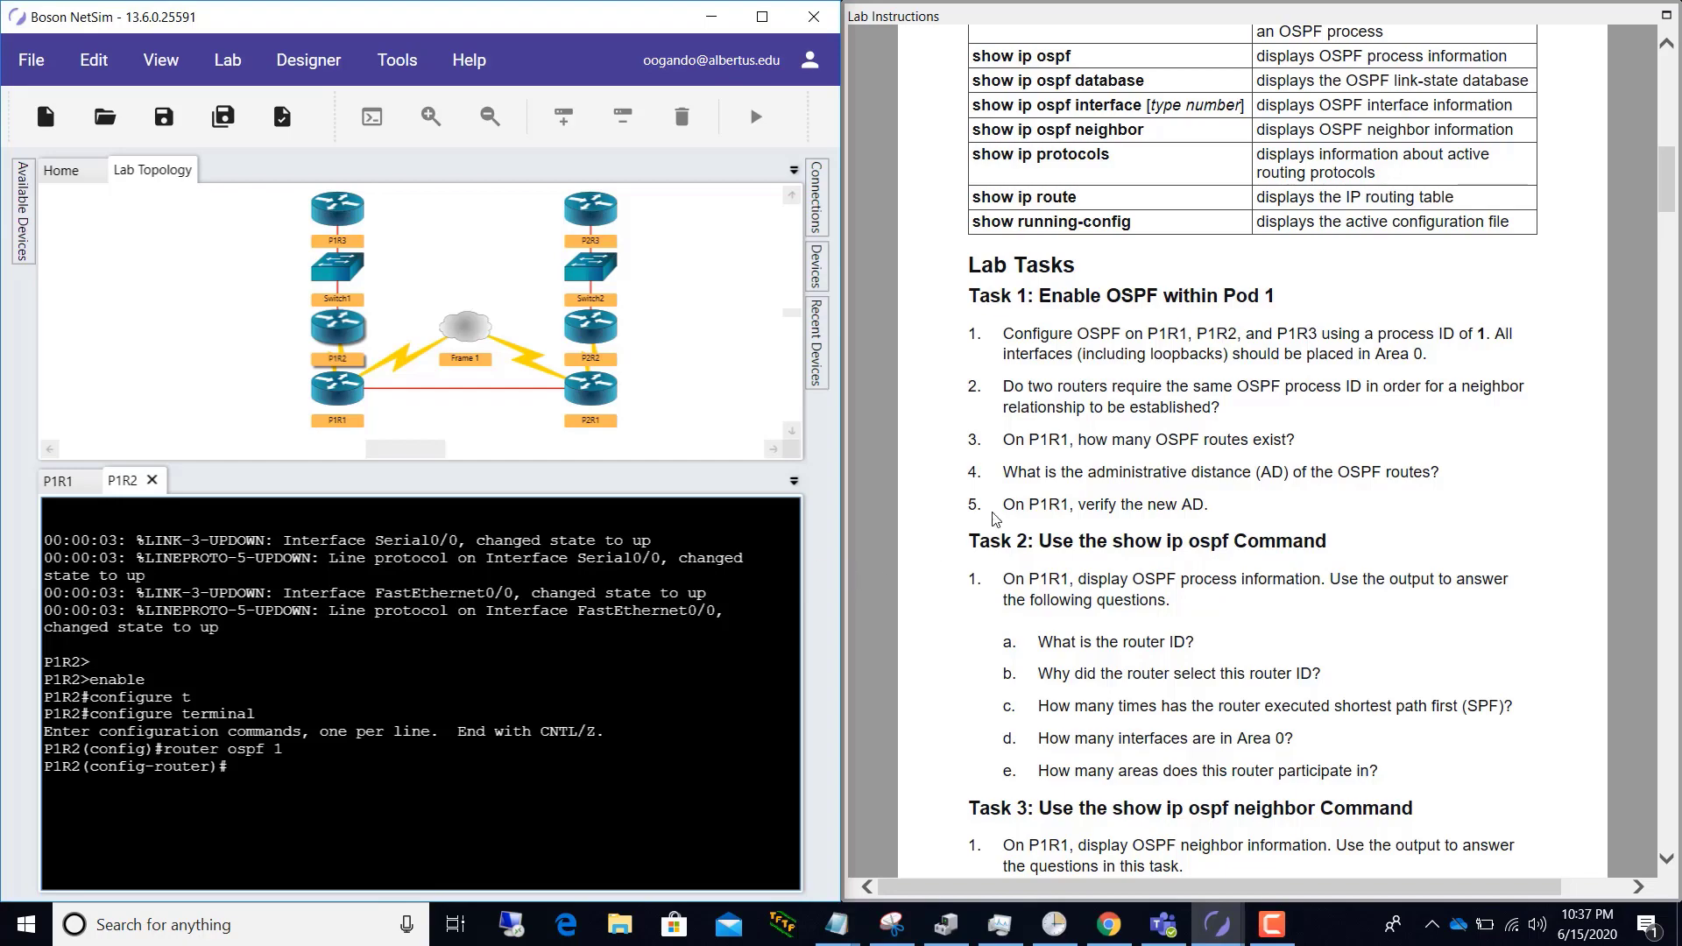
Step: Check P1R2's addresses in the topology diagram and advertise network 192.168.1.0 0.0.0.255 in area 0 on P1R2
left_click(1043, 482)
scroll(1089, 443, "up", 15)
scroll(1094, 351, "down", 1)
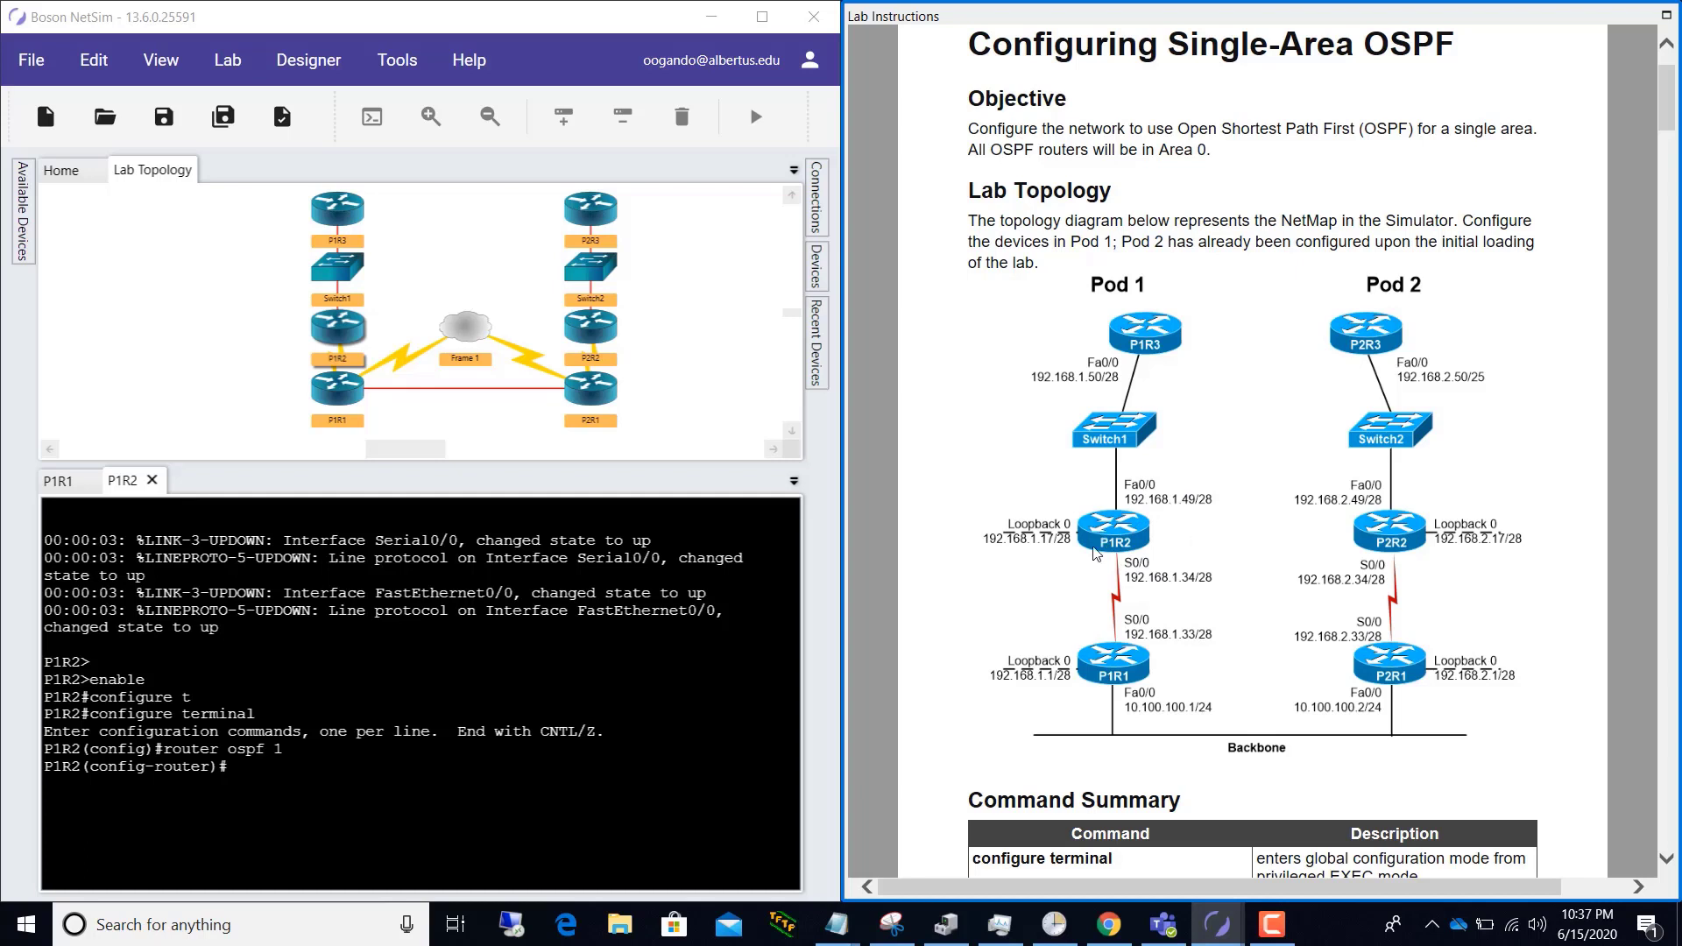
left_click(282, 750)
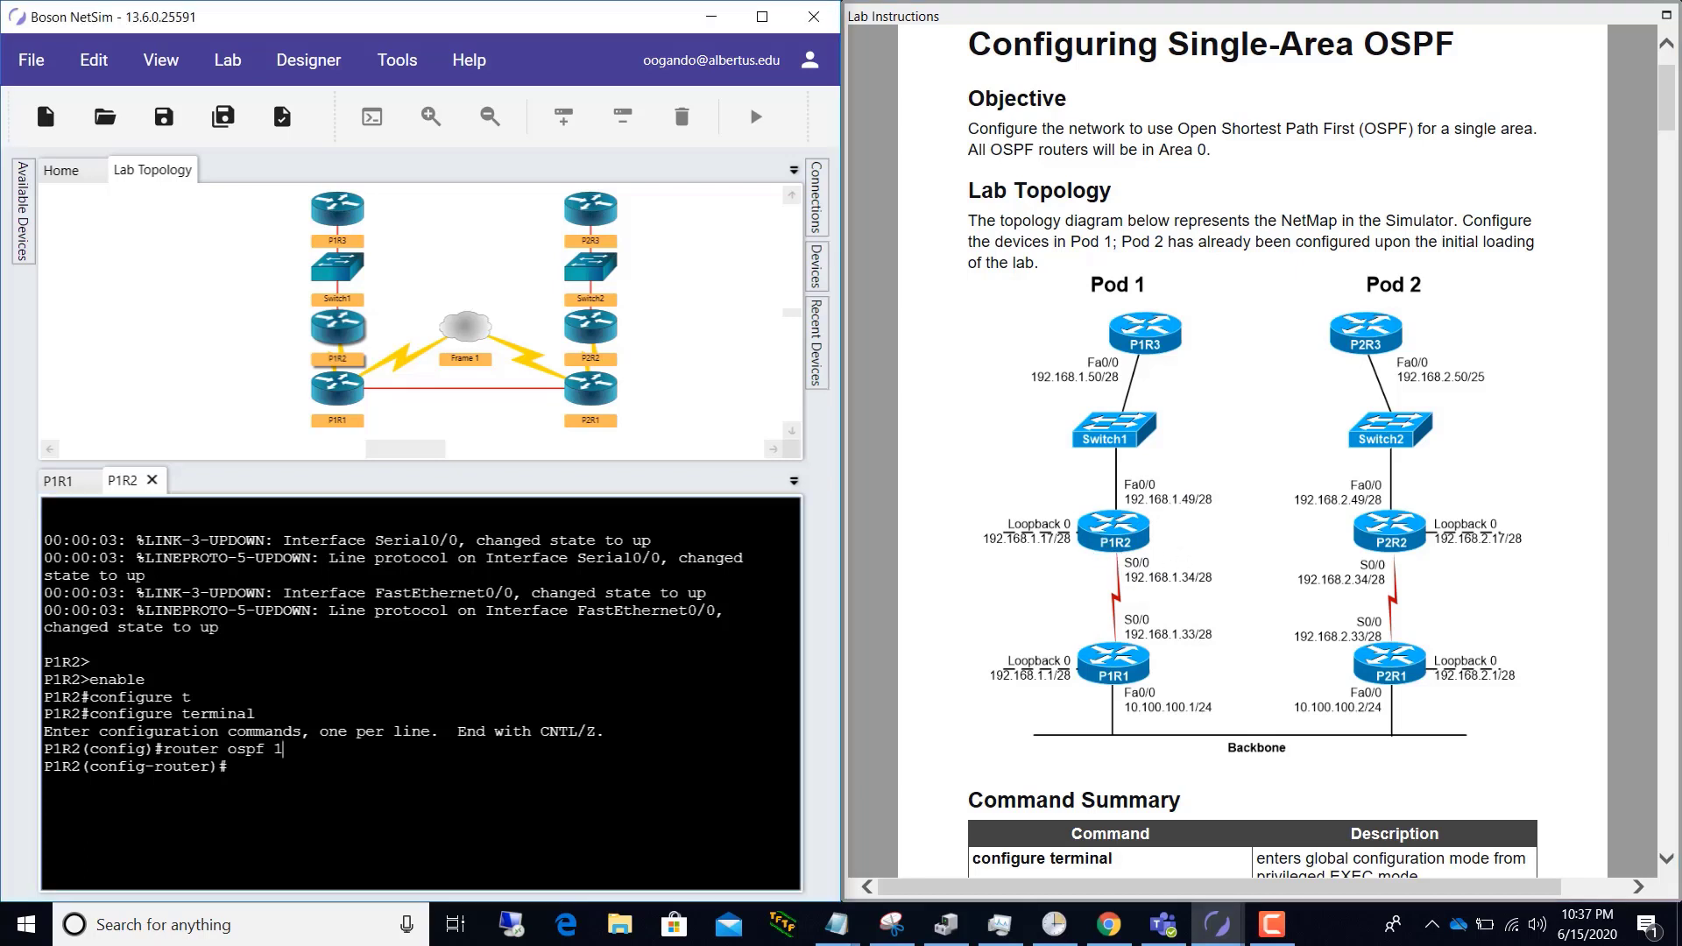
type("network 192.168.1.0 0.0.0.255 ar")
key("Tab")
type("0")
key("Return")
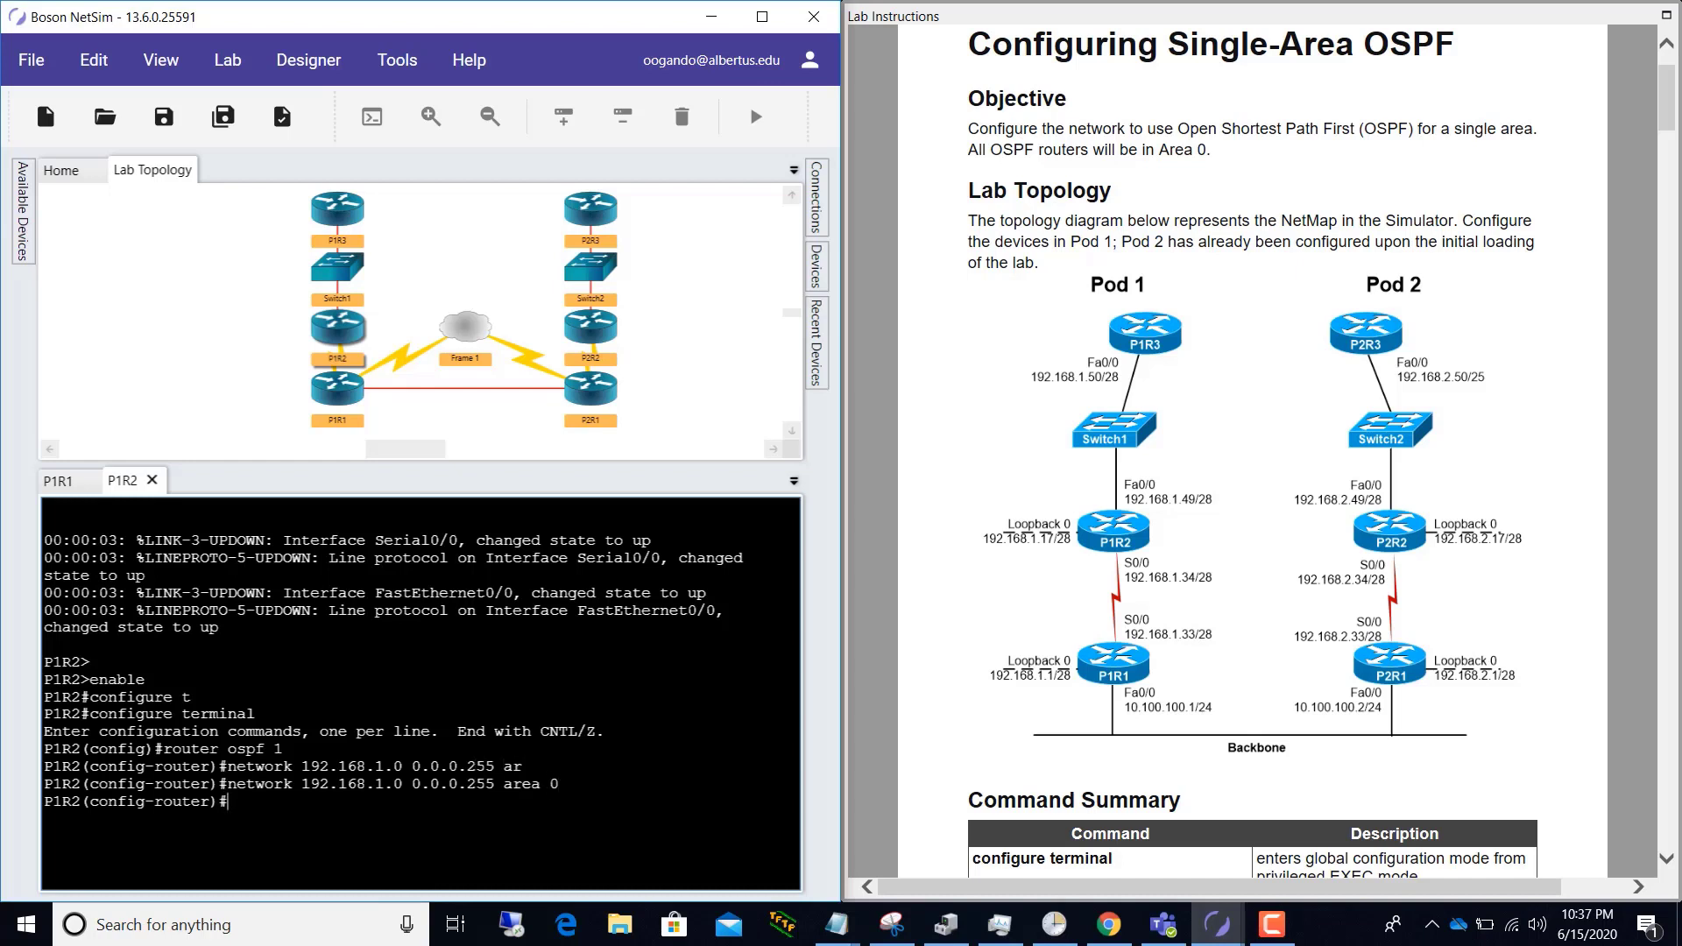
left_click_drag(384, 783, 421, 784)
Step: Open the P1R3 console, enter global configuration mode and start OSPF with process ID 1
double_click(346, 206)
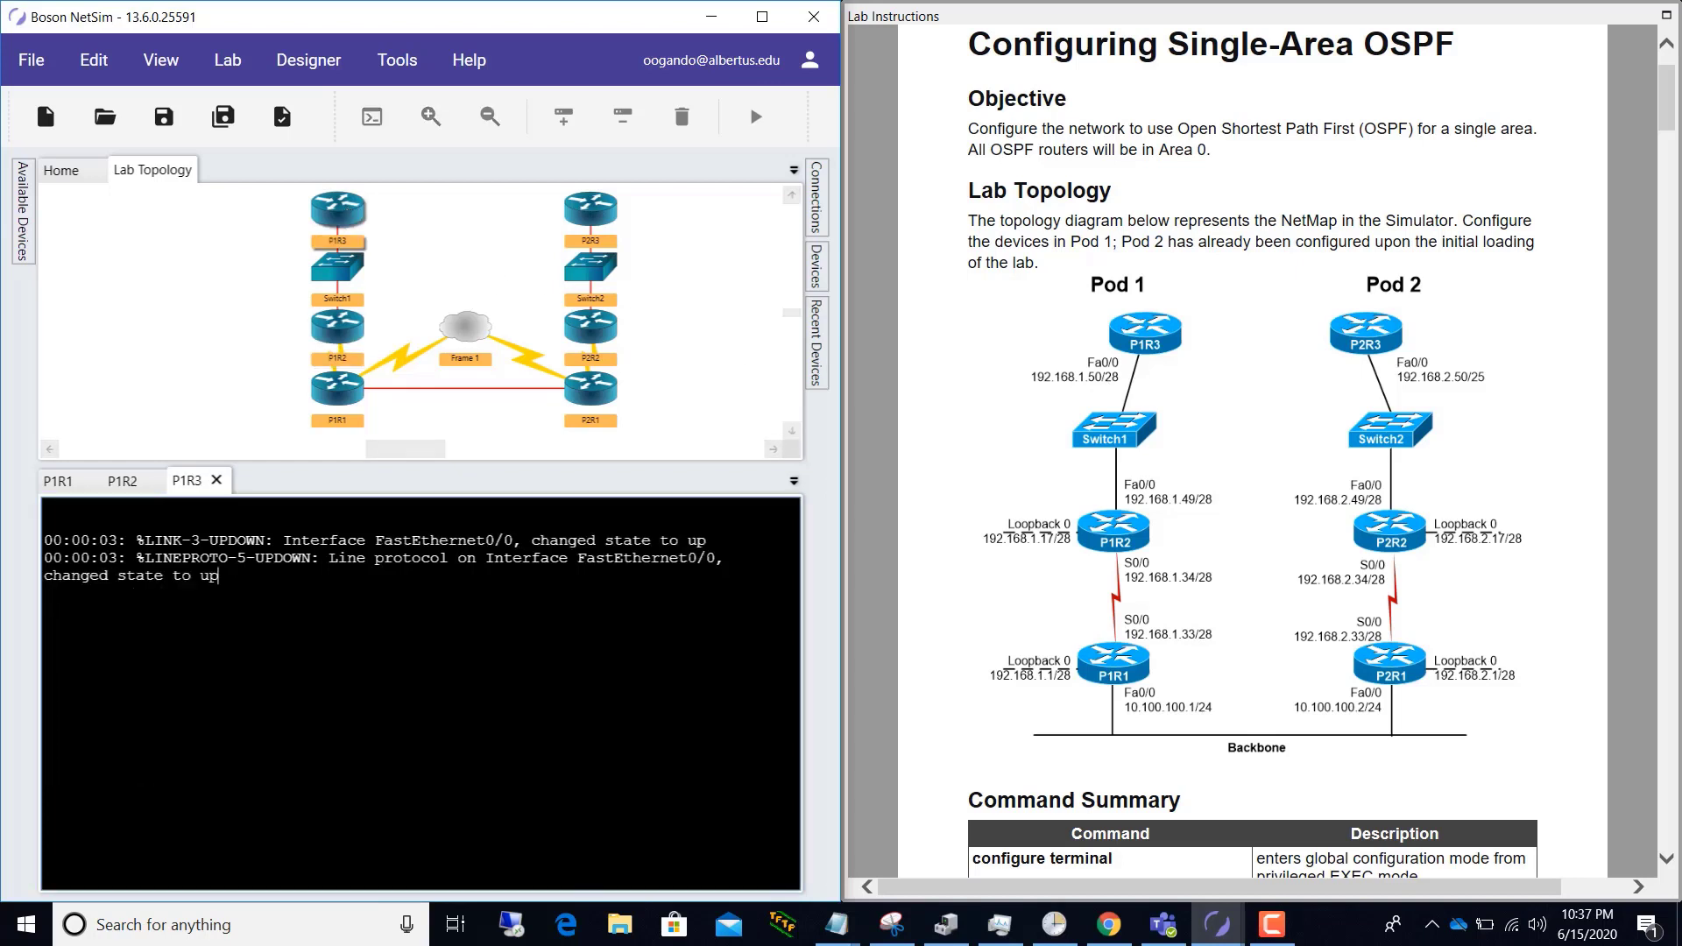
key("Return")
type("enable")
key("Return")
type("configure te")
key("Tab")
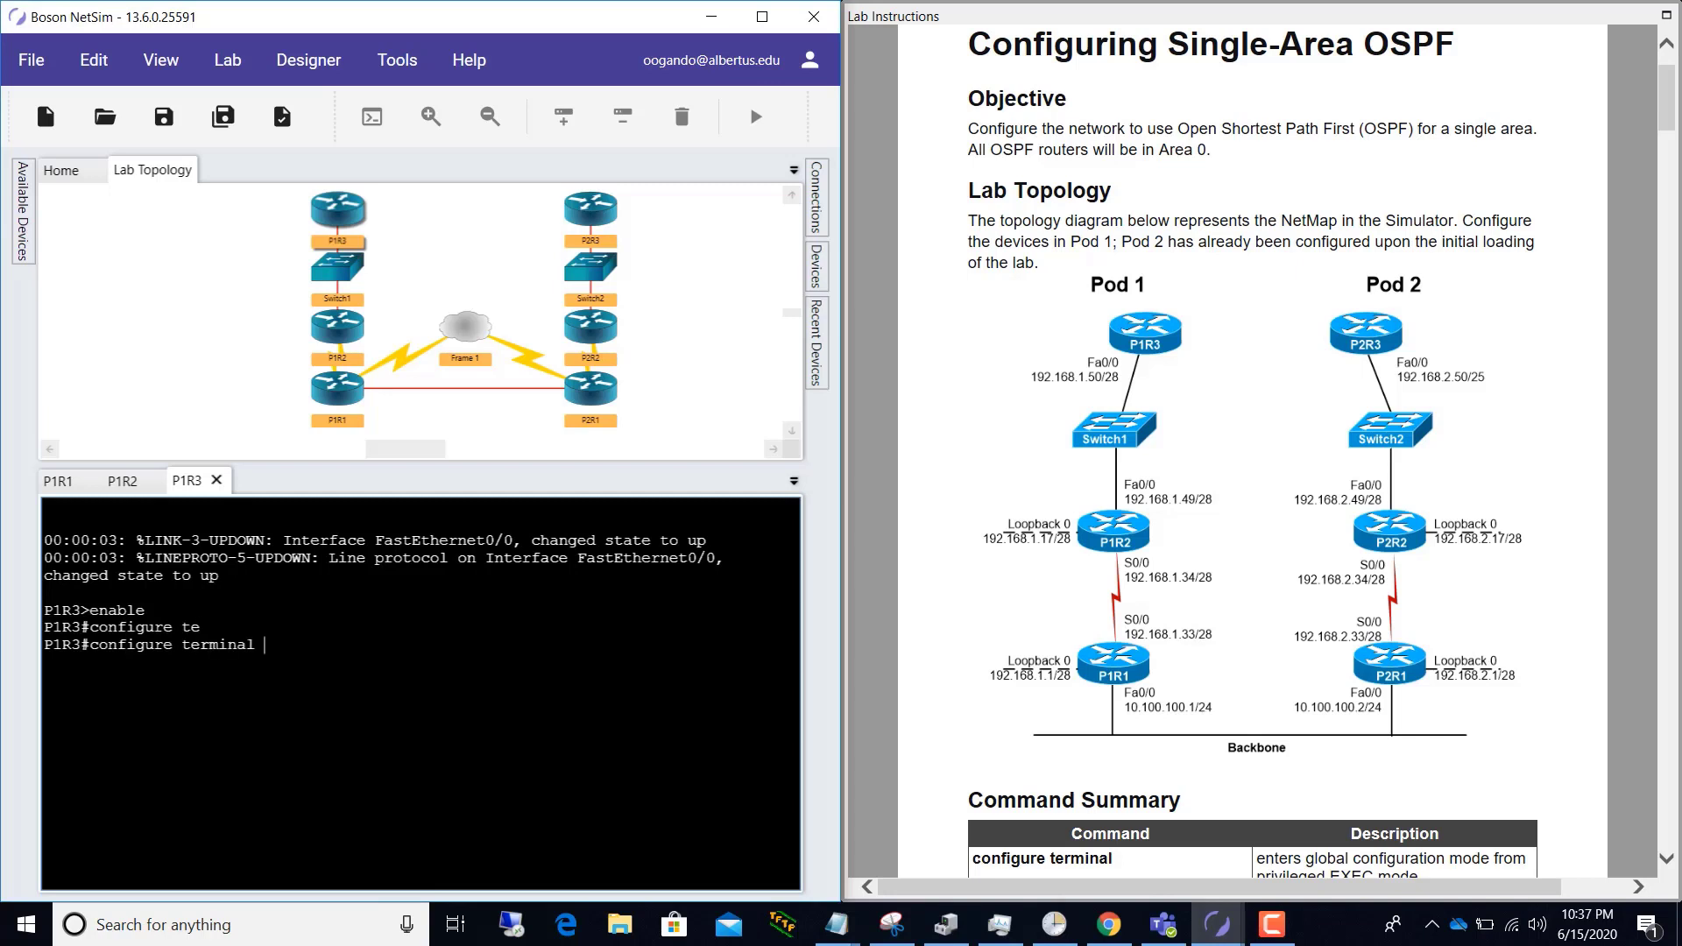
key("Return")
type("rout")
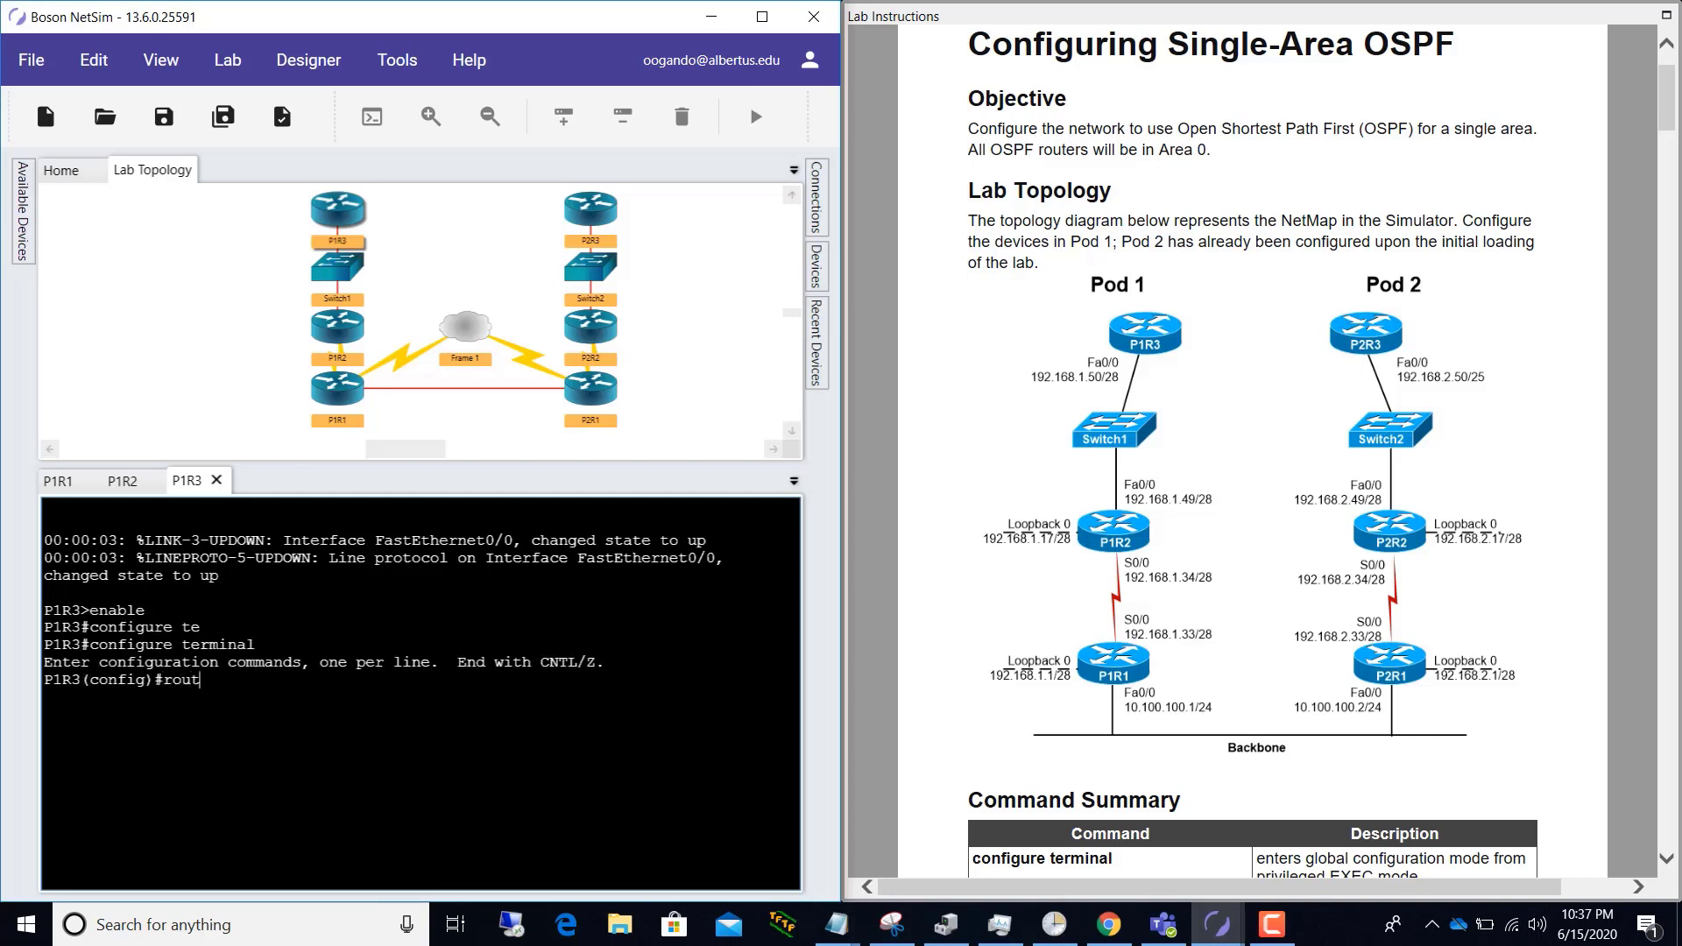
type("er ospf 1")
key("Return")
Step: Advertise network 192.168.1.0 with wildcard mask 0.0.0.255 in area 0 on P1R3
type("network 192.168.1.0 0.0.0.255 ar")
key("Tab")
type("0")
key("Return")
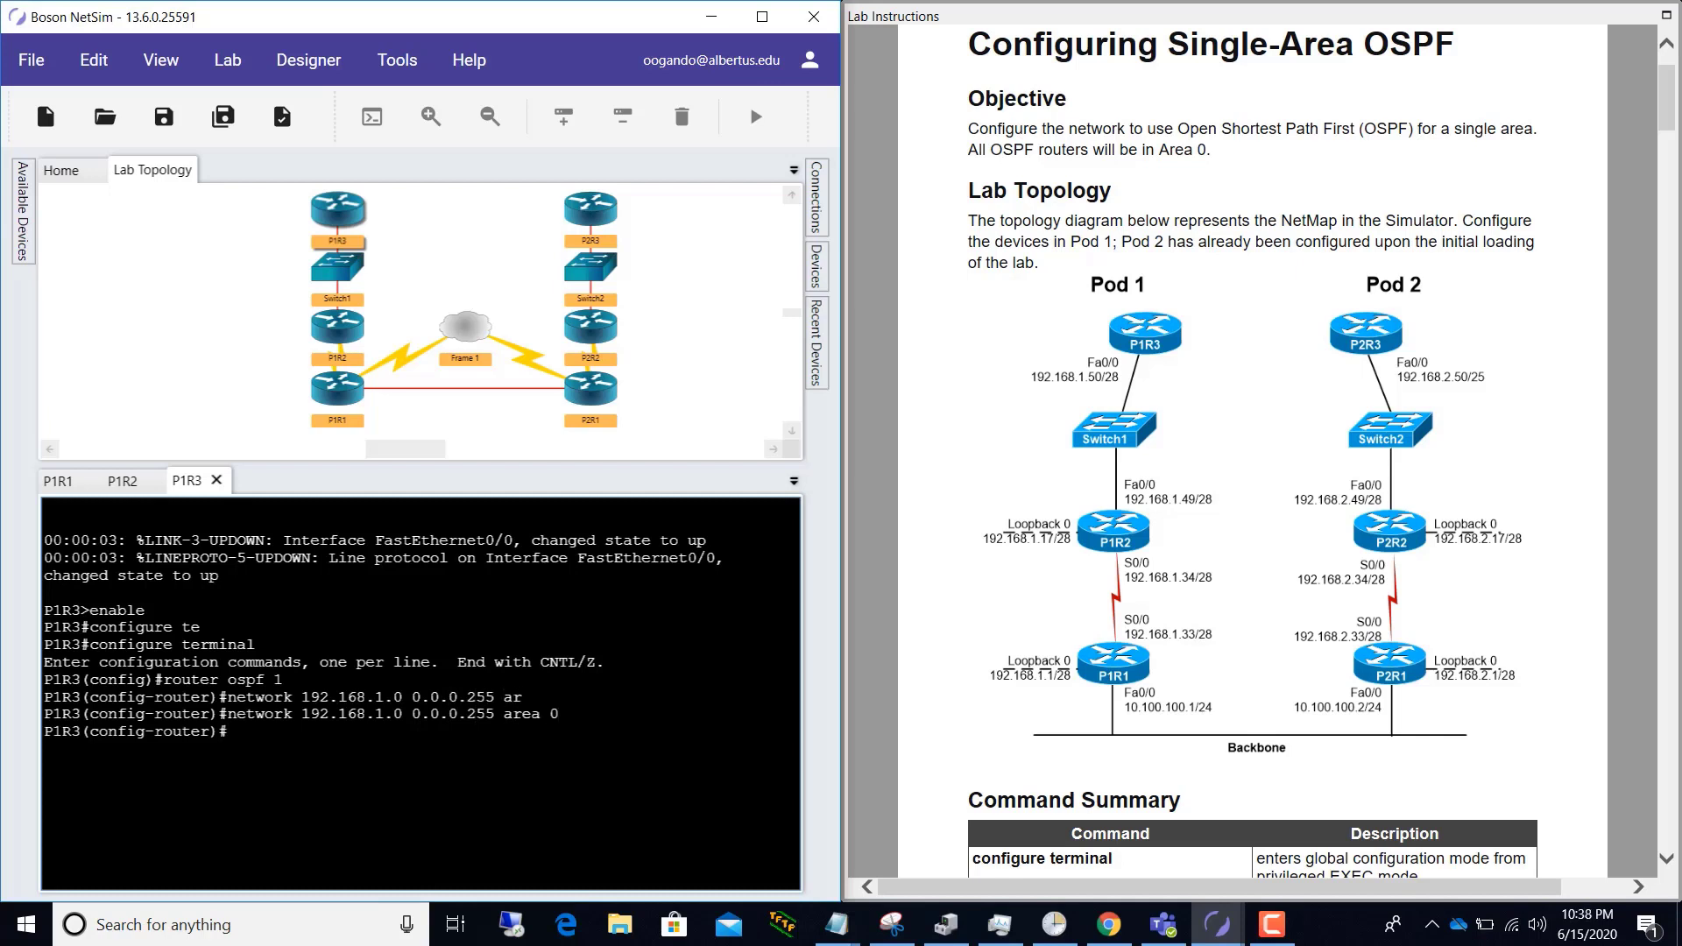
Step: Return to the P1R1 console, examine the OSPF adjacency messages and bring up a fresh prompt
left_click(58, 481)
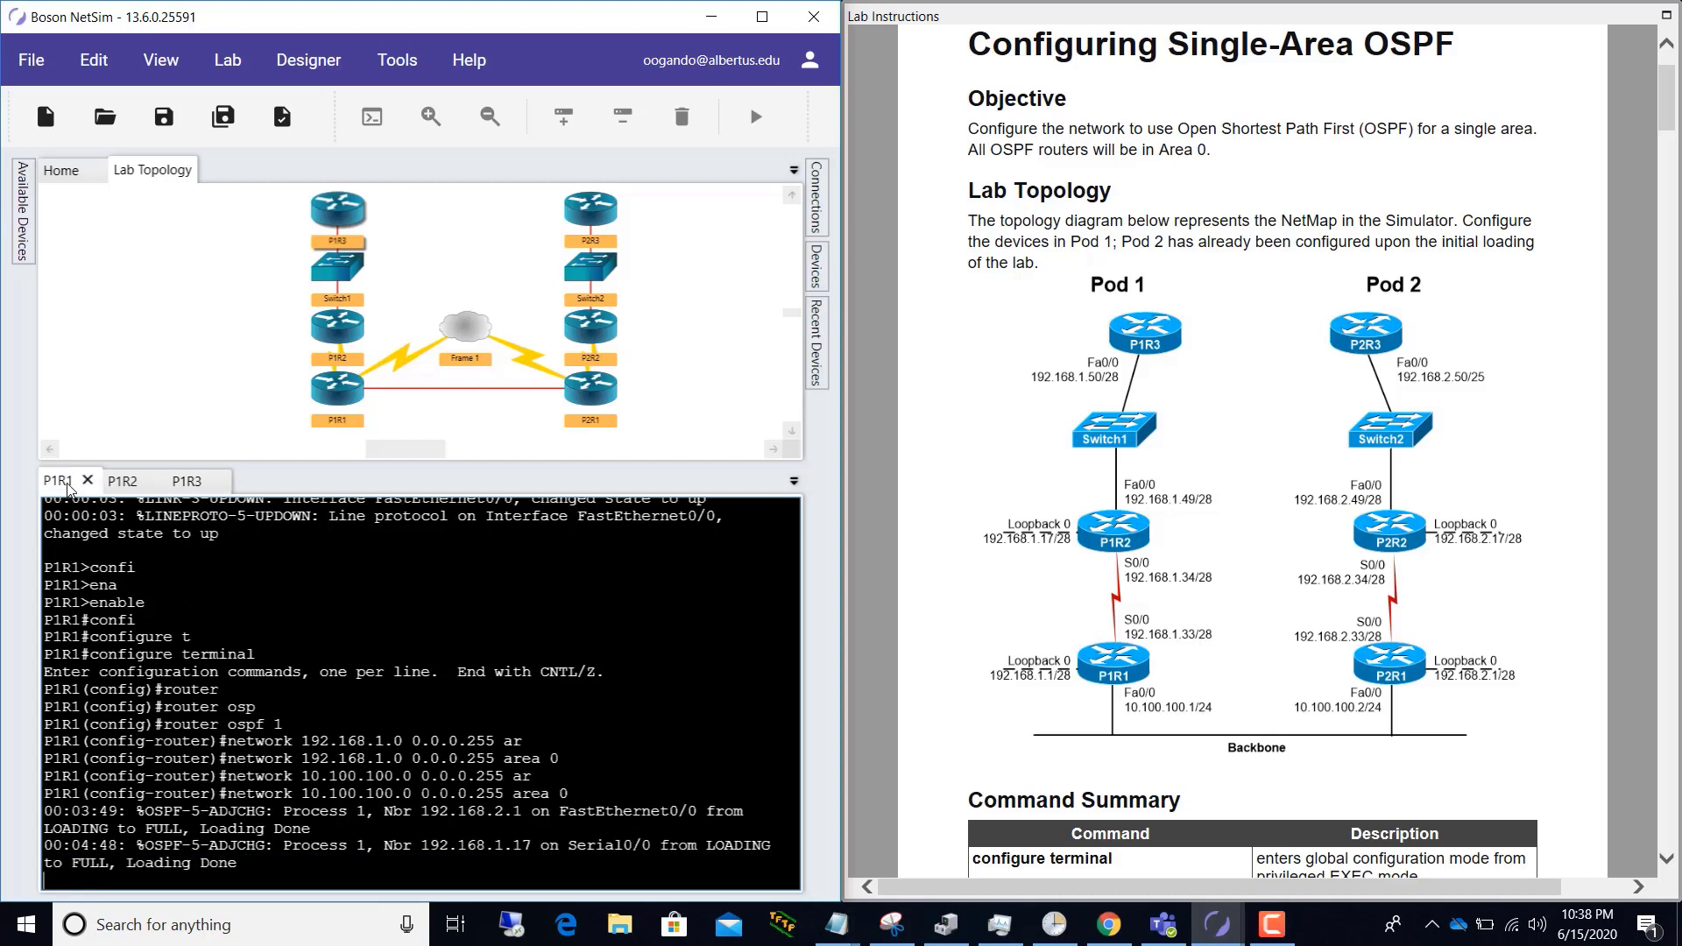
left_click_drag(236, 864, 63, 829)
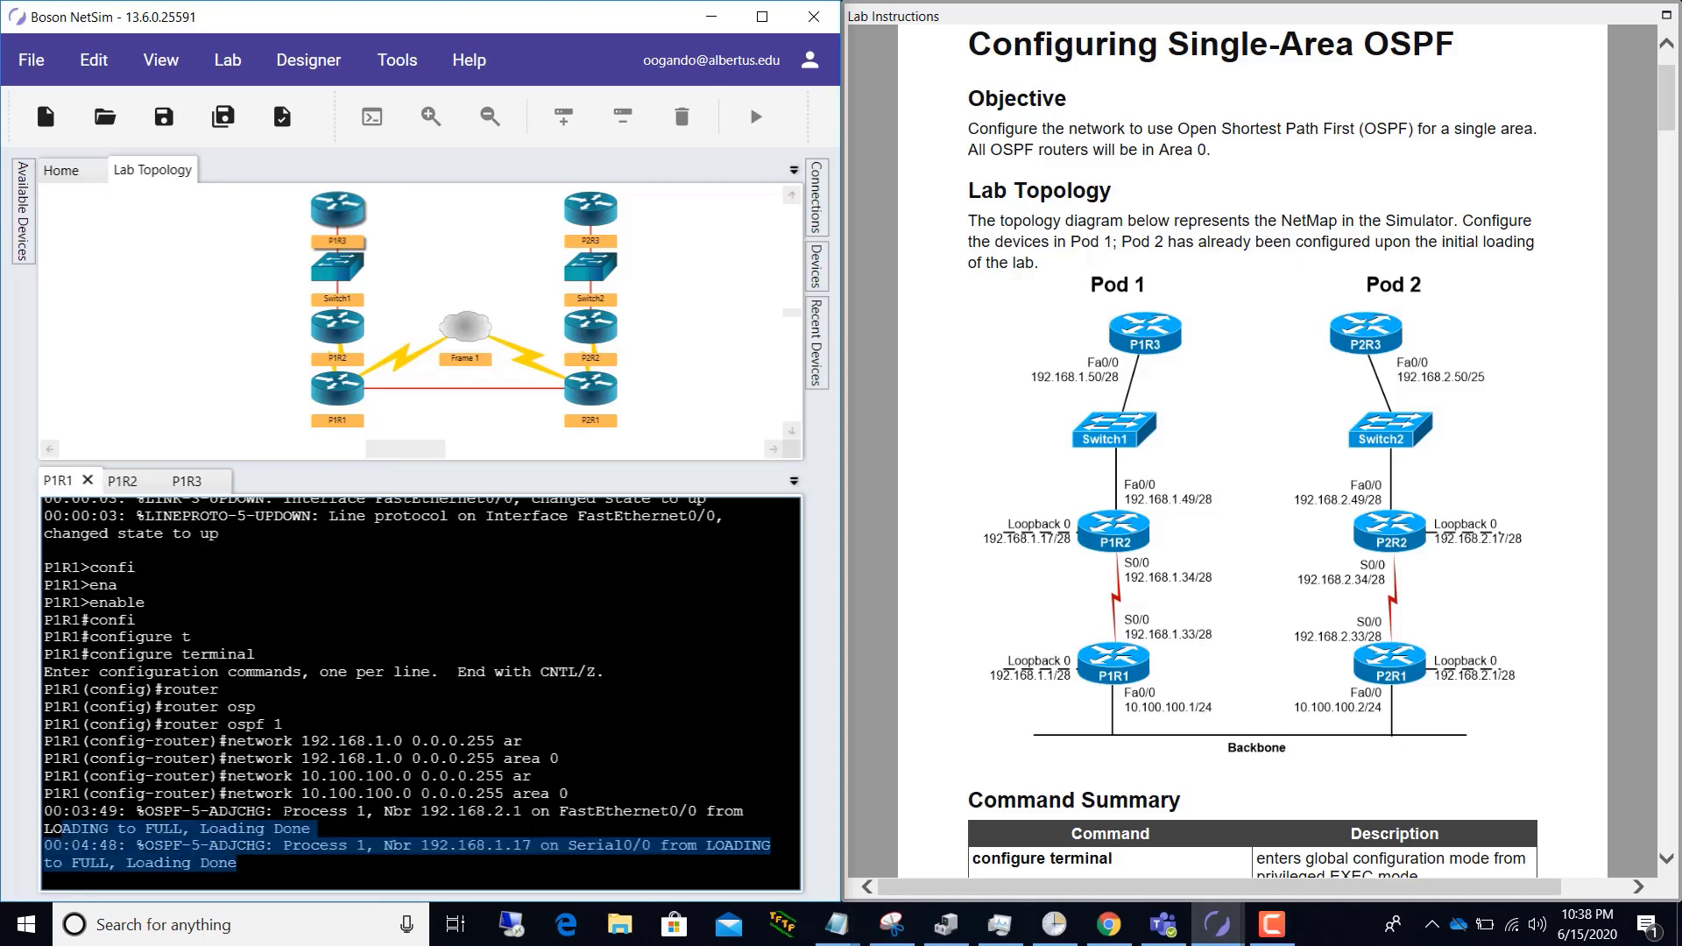
right_click(64, 829)
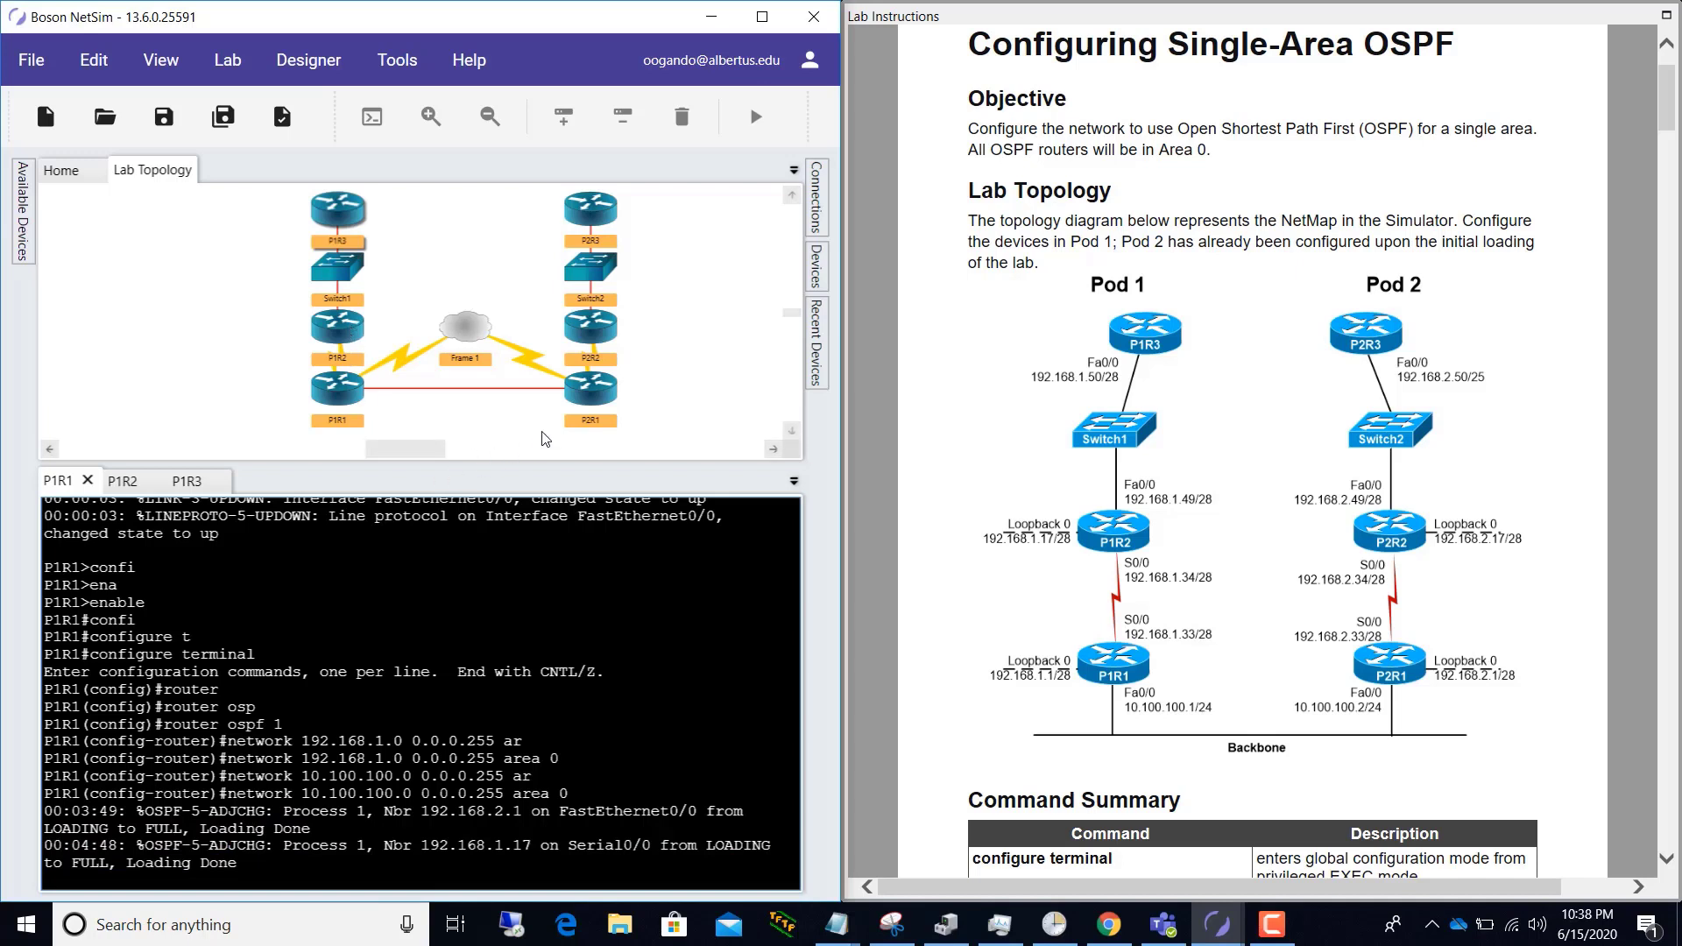
triple_click(311, 829)
right_click(168, 811)
key("Return")
key("Return")
key("Return")
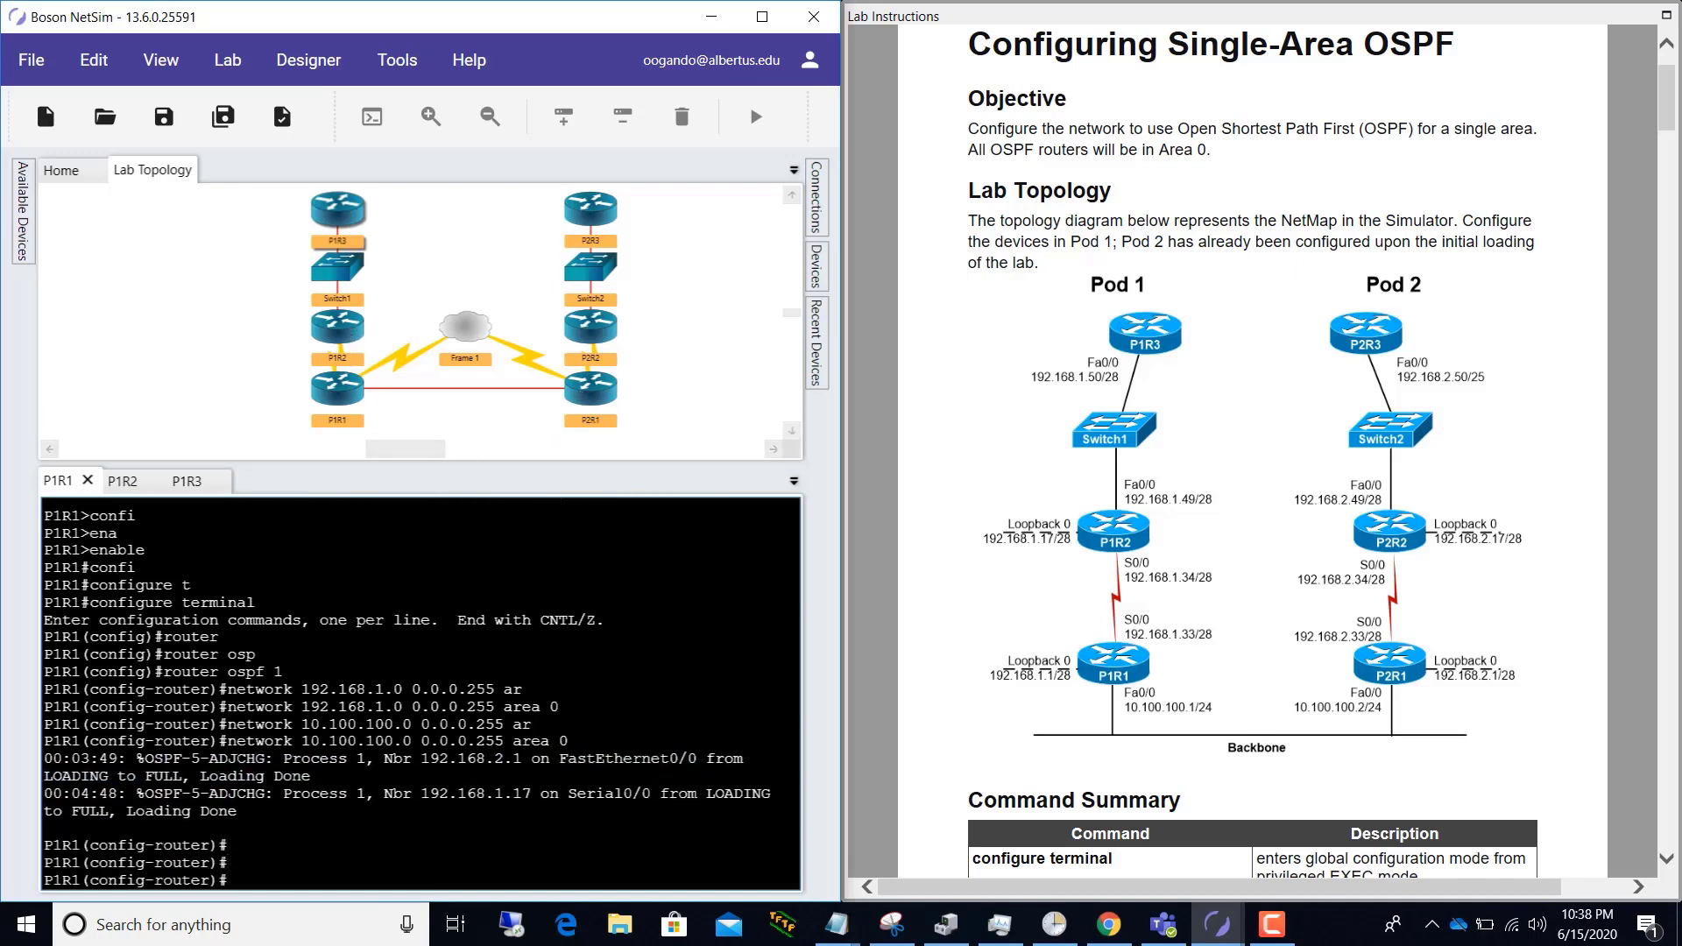
Step: Read the Task 2 instructions, leave configuration mode on P1R1 and display its OSPF process information with show ip ospf
scroll(1281, 473, "down", 10)
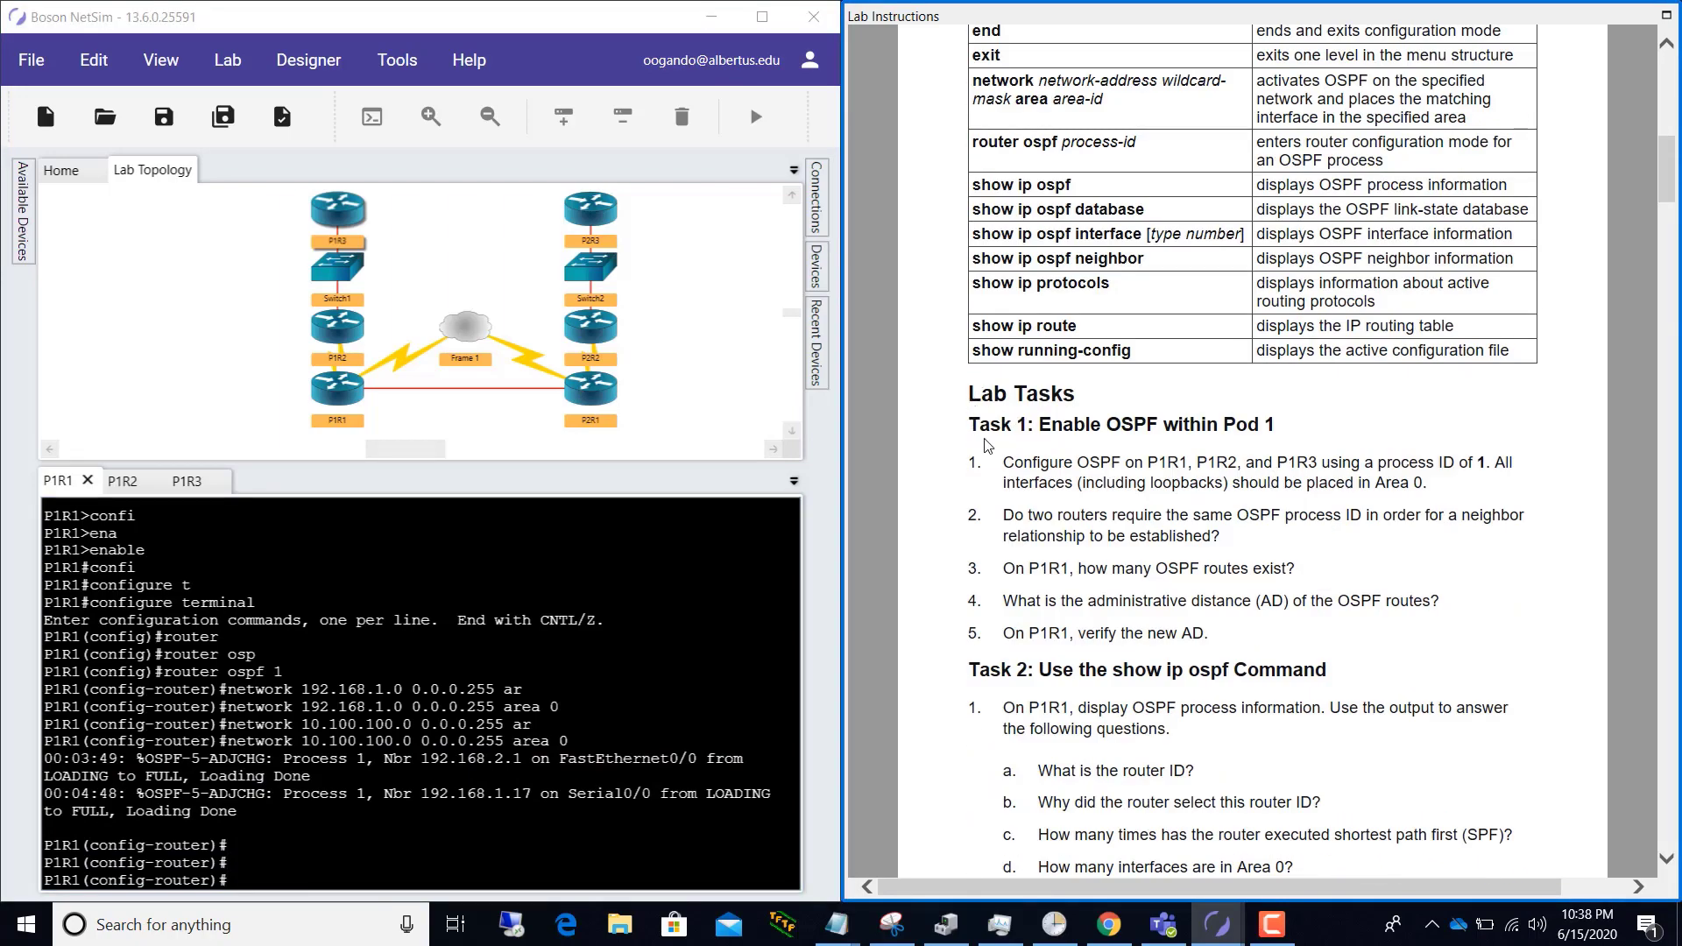
scroll(988, 446, "down", 4)
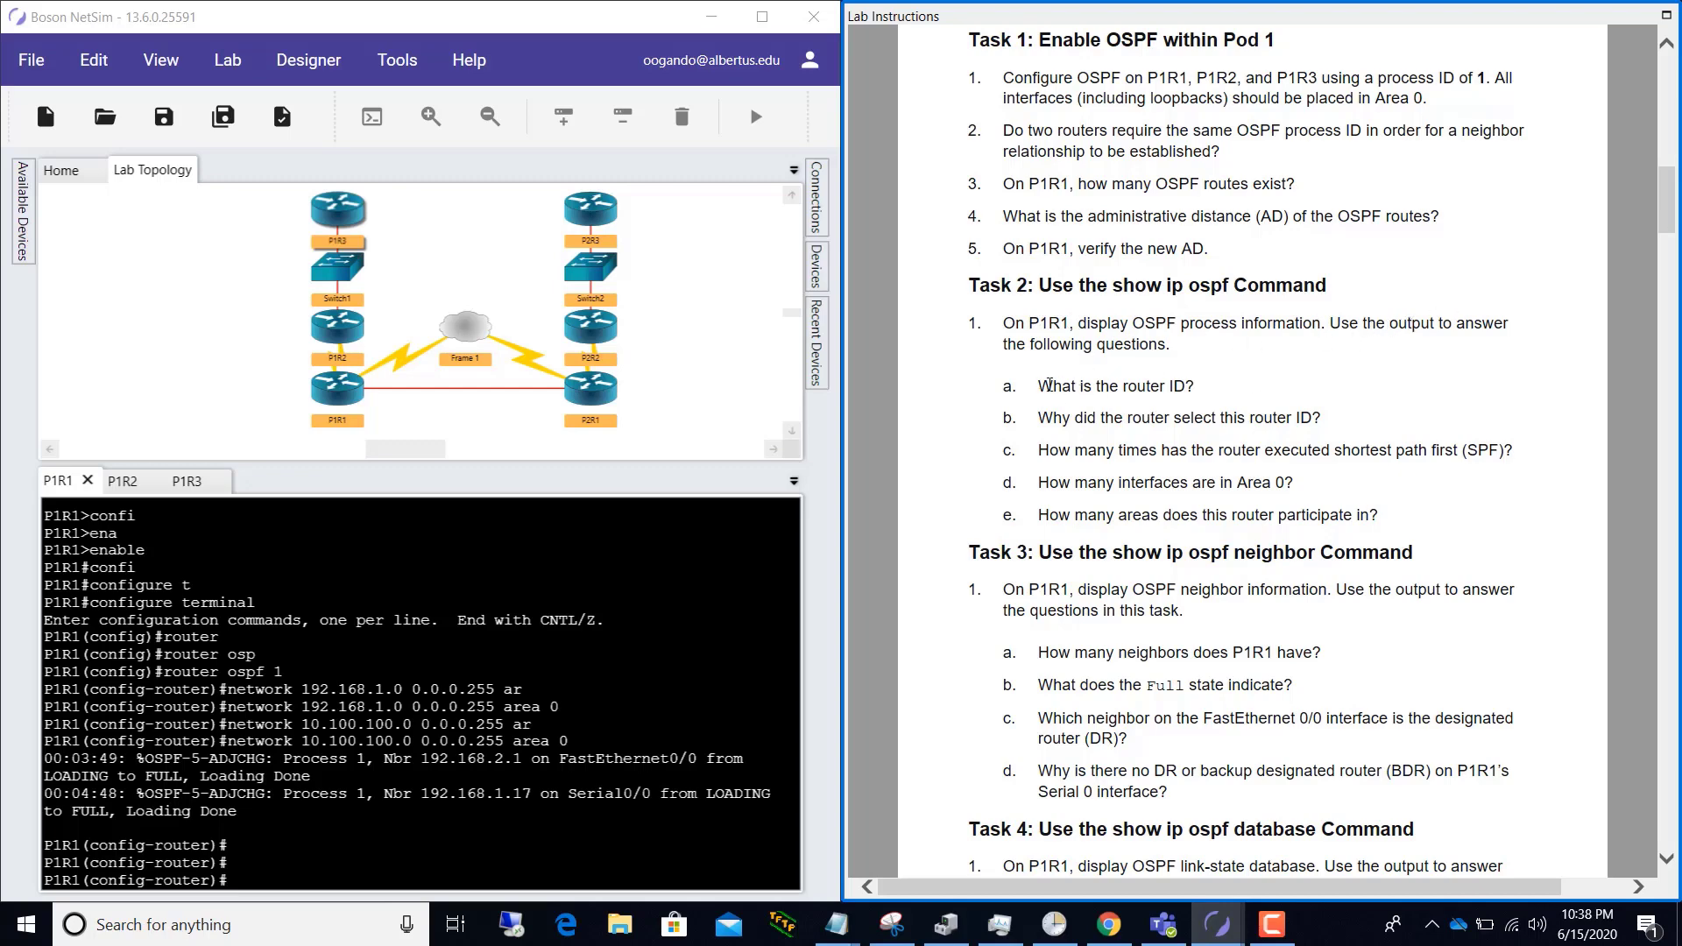
left_click(218, 638)
type("end")
key("Return")
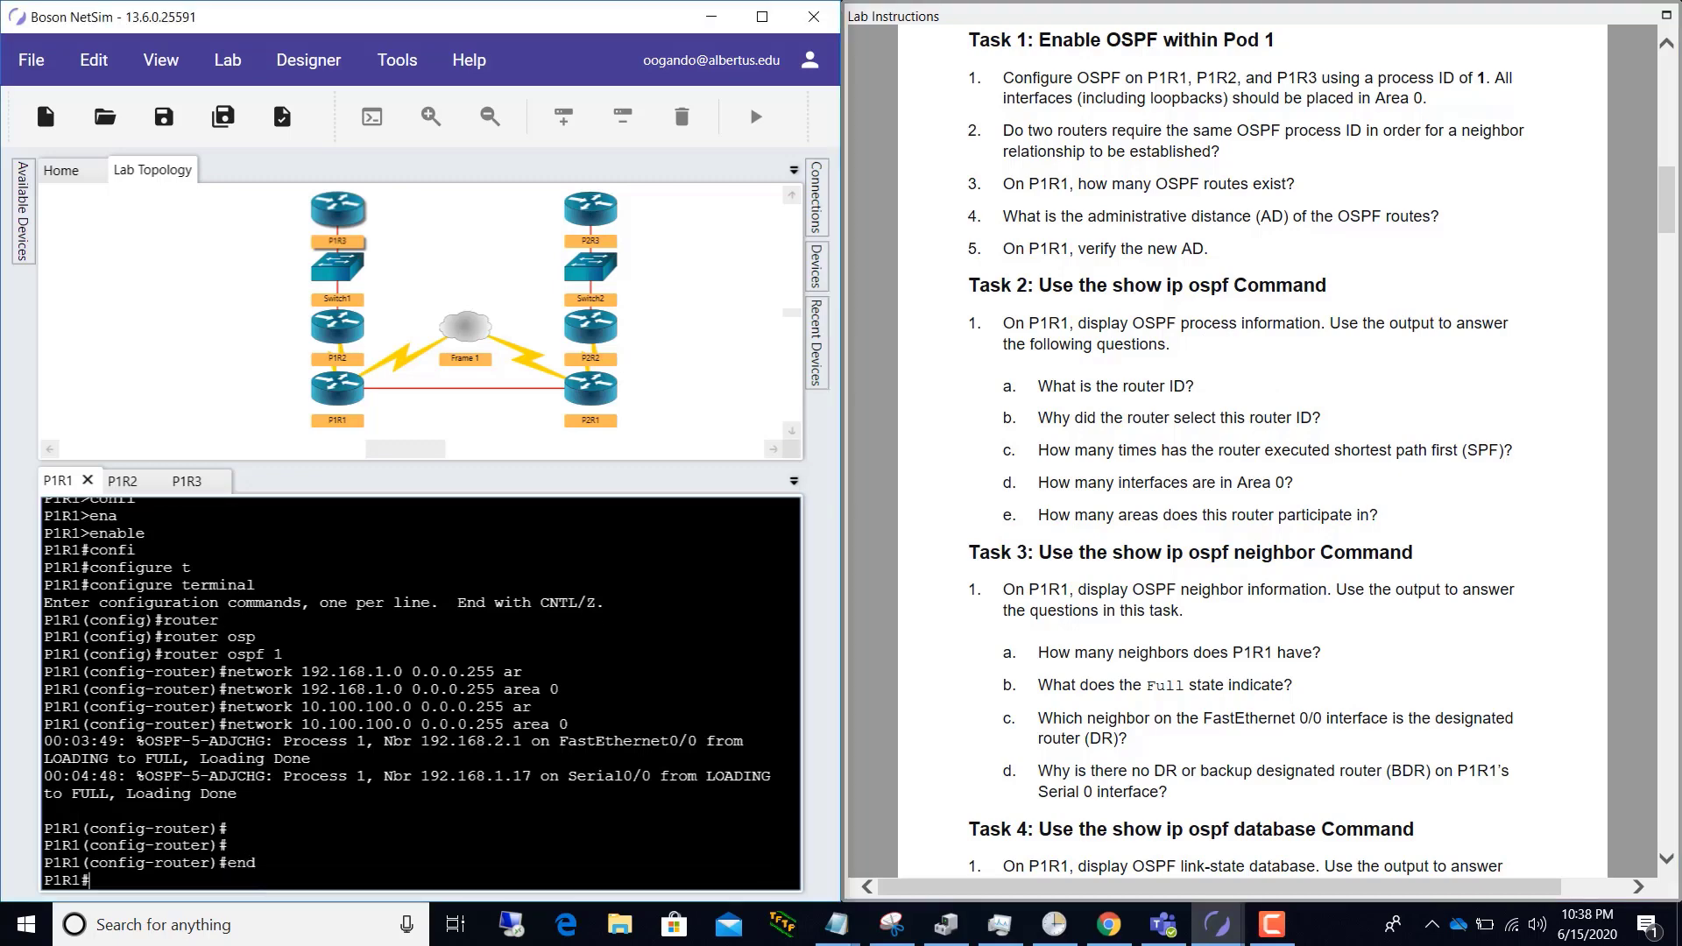
key("Return")
type("show")
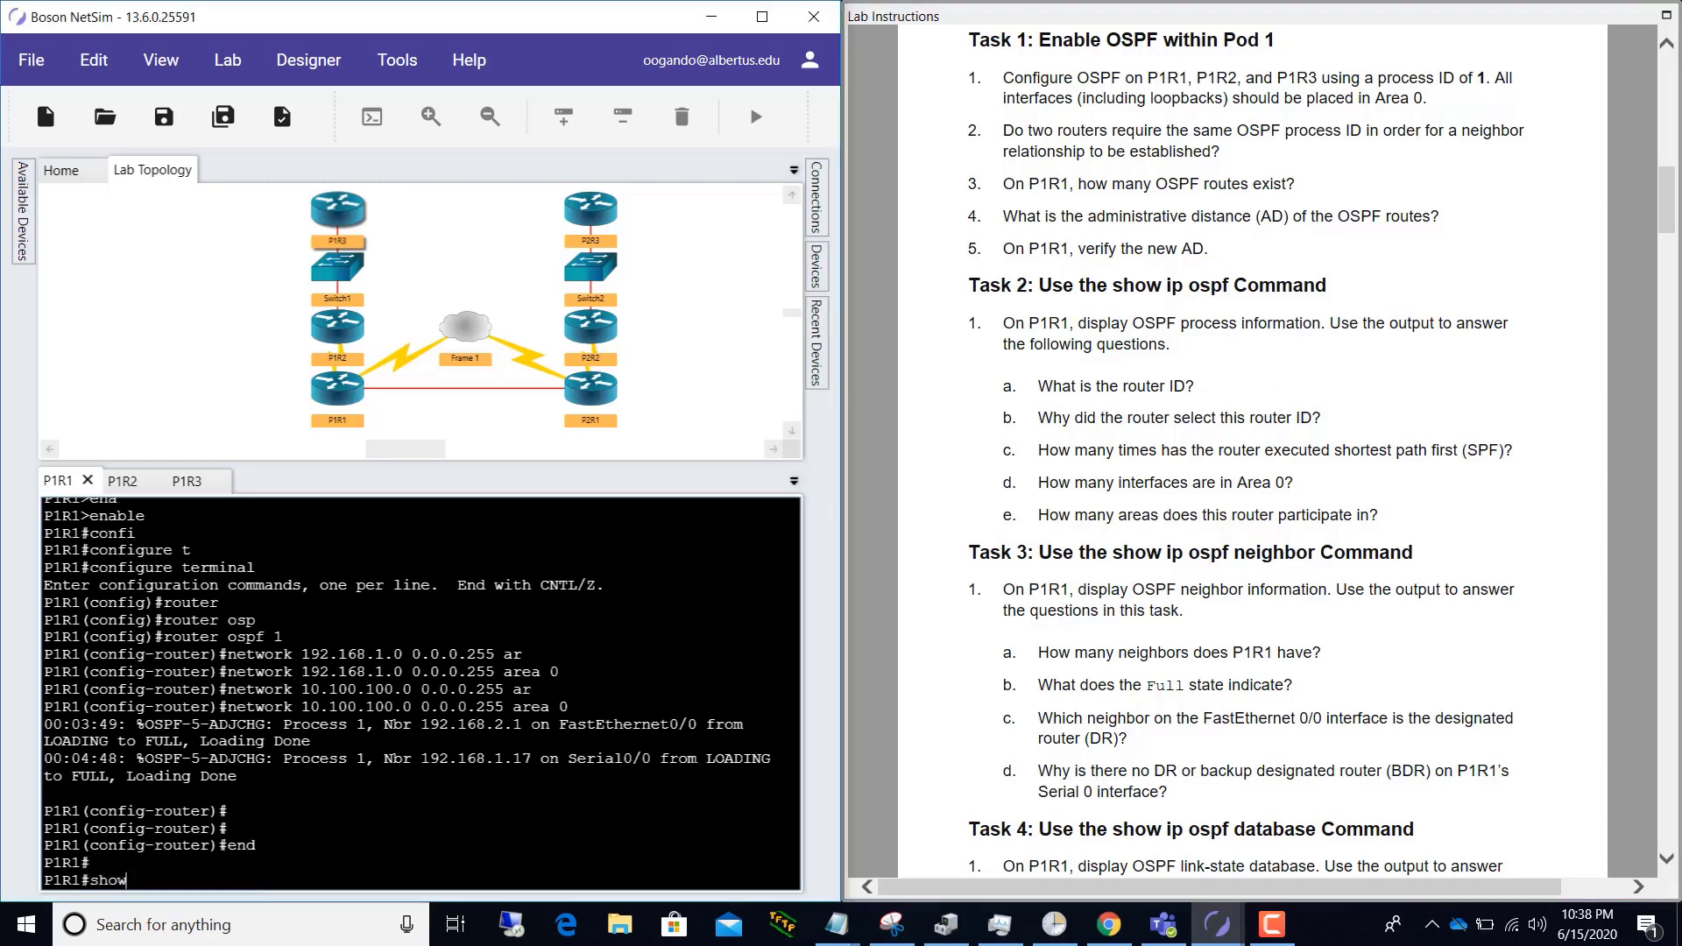
type(" ip ospf")
key("Return")
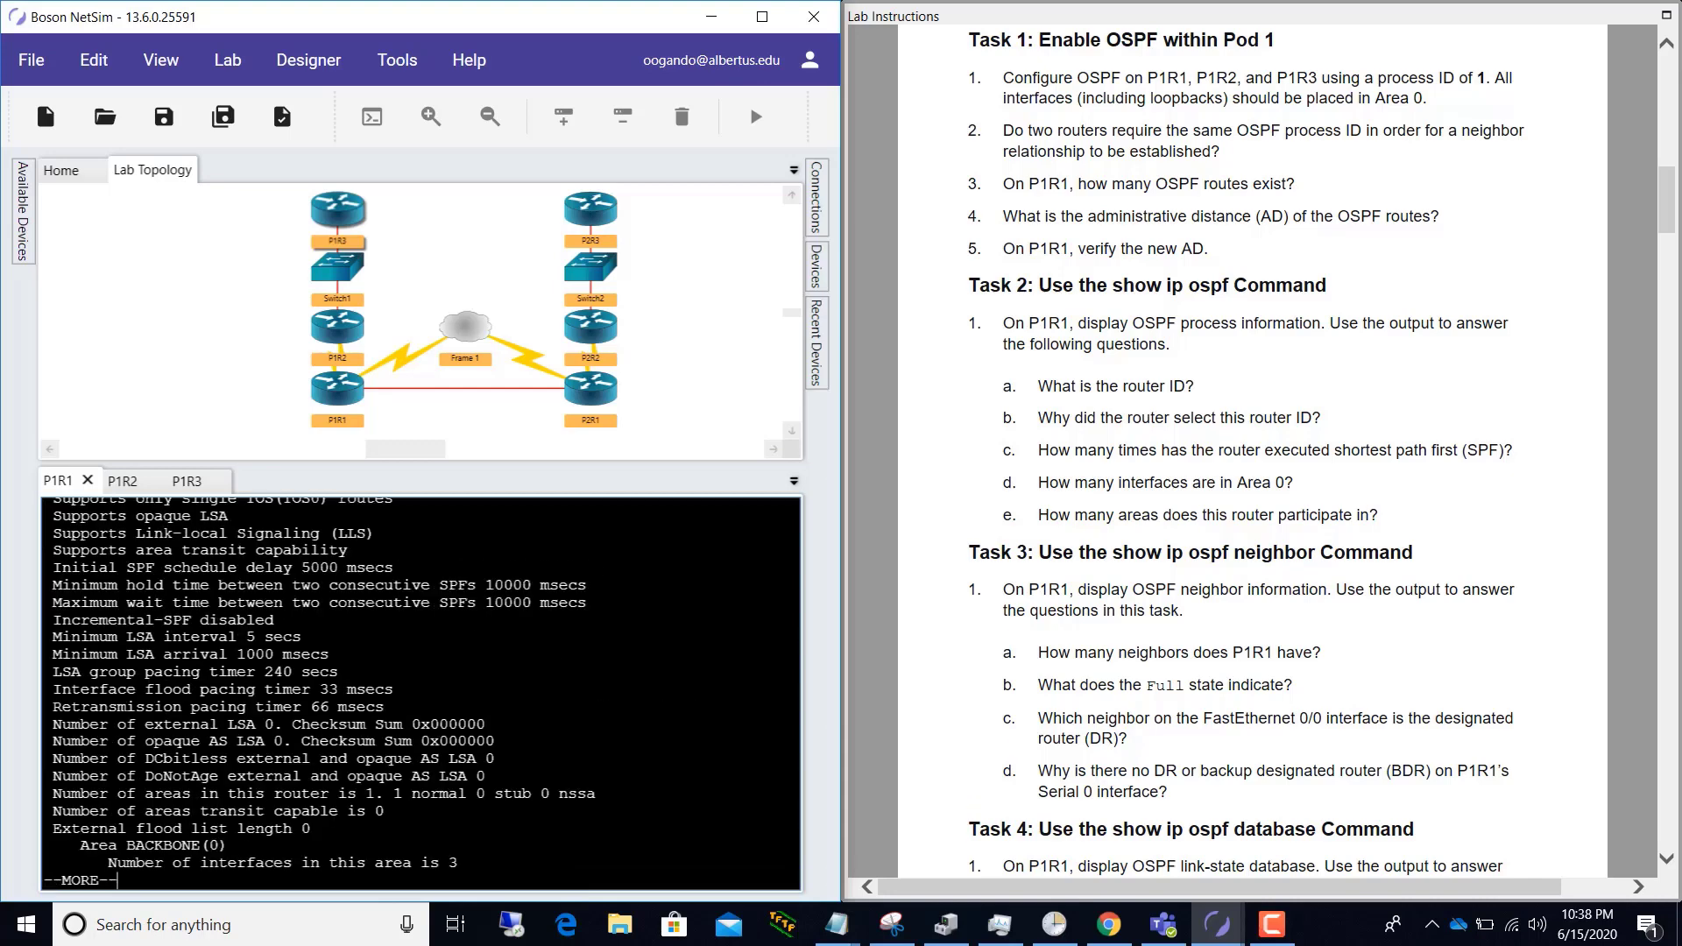
Step: Enlarge the console area and page through the rest of P1R1's show ip ospf output
scroll(420, 693, "up", 2)
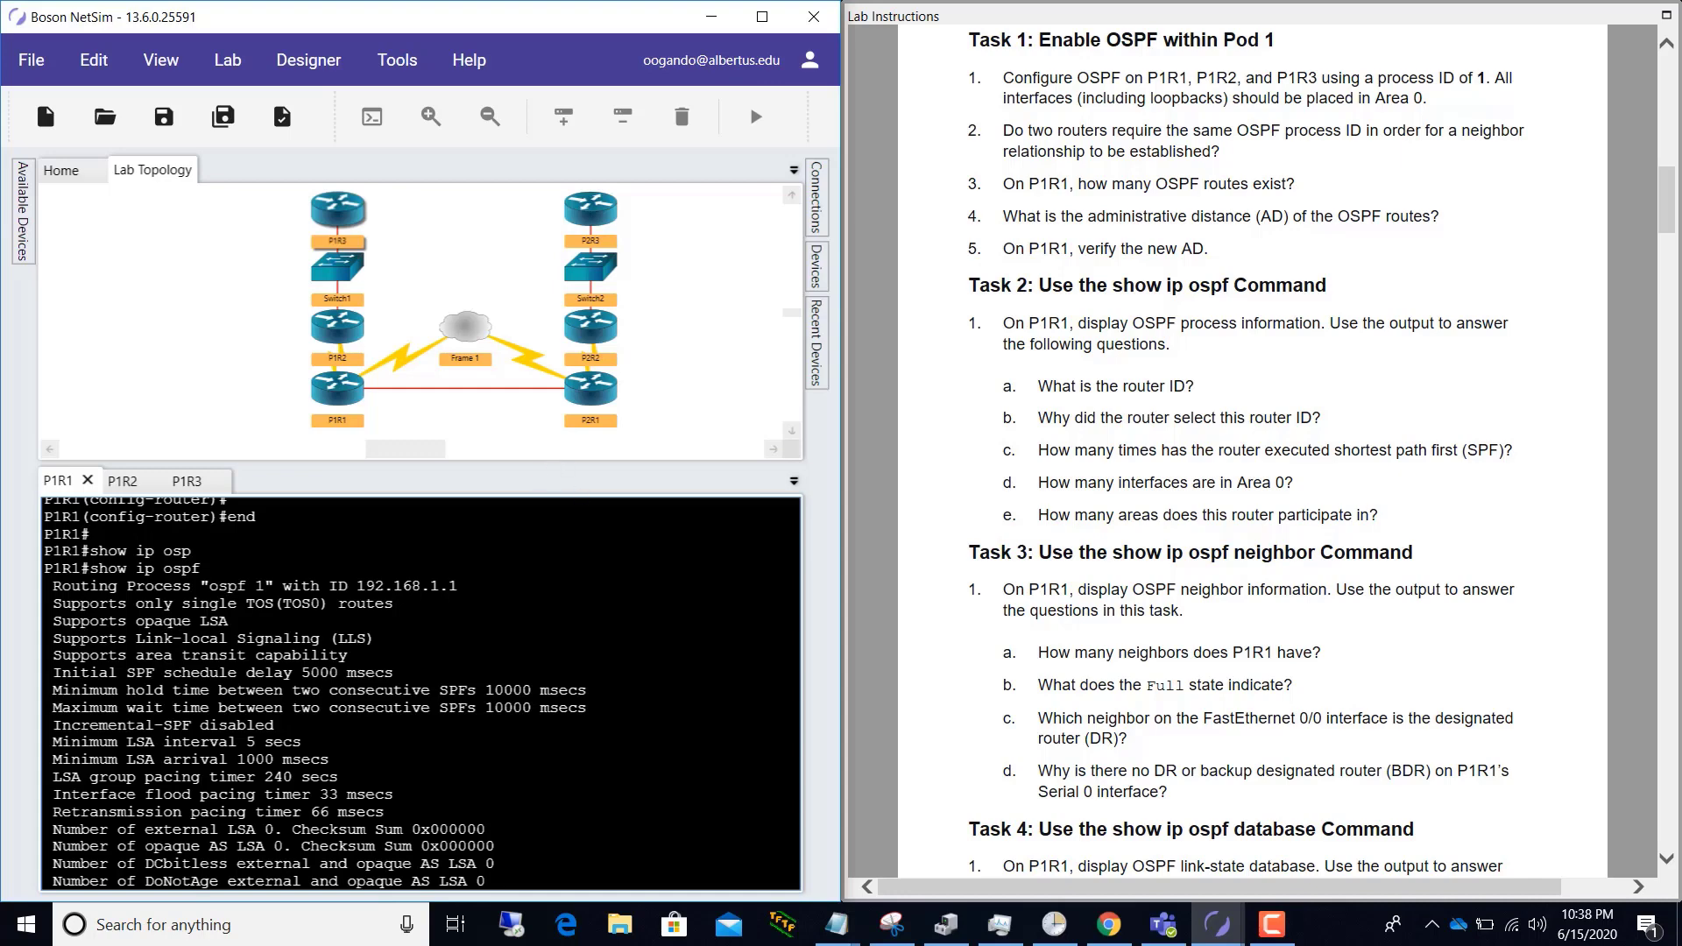
scroll(420, 692, "down", 2)
left_click_drag(386, 462, 414, 350)
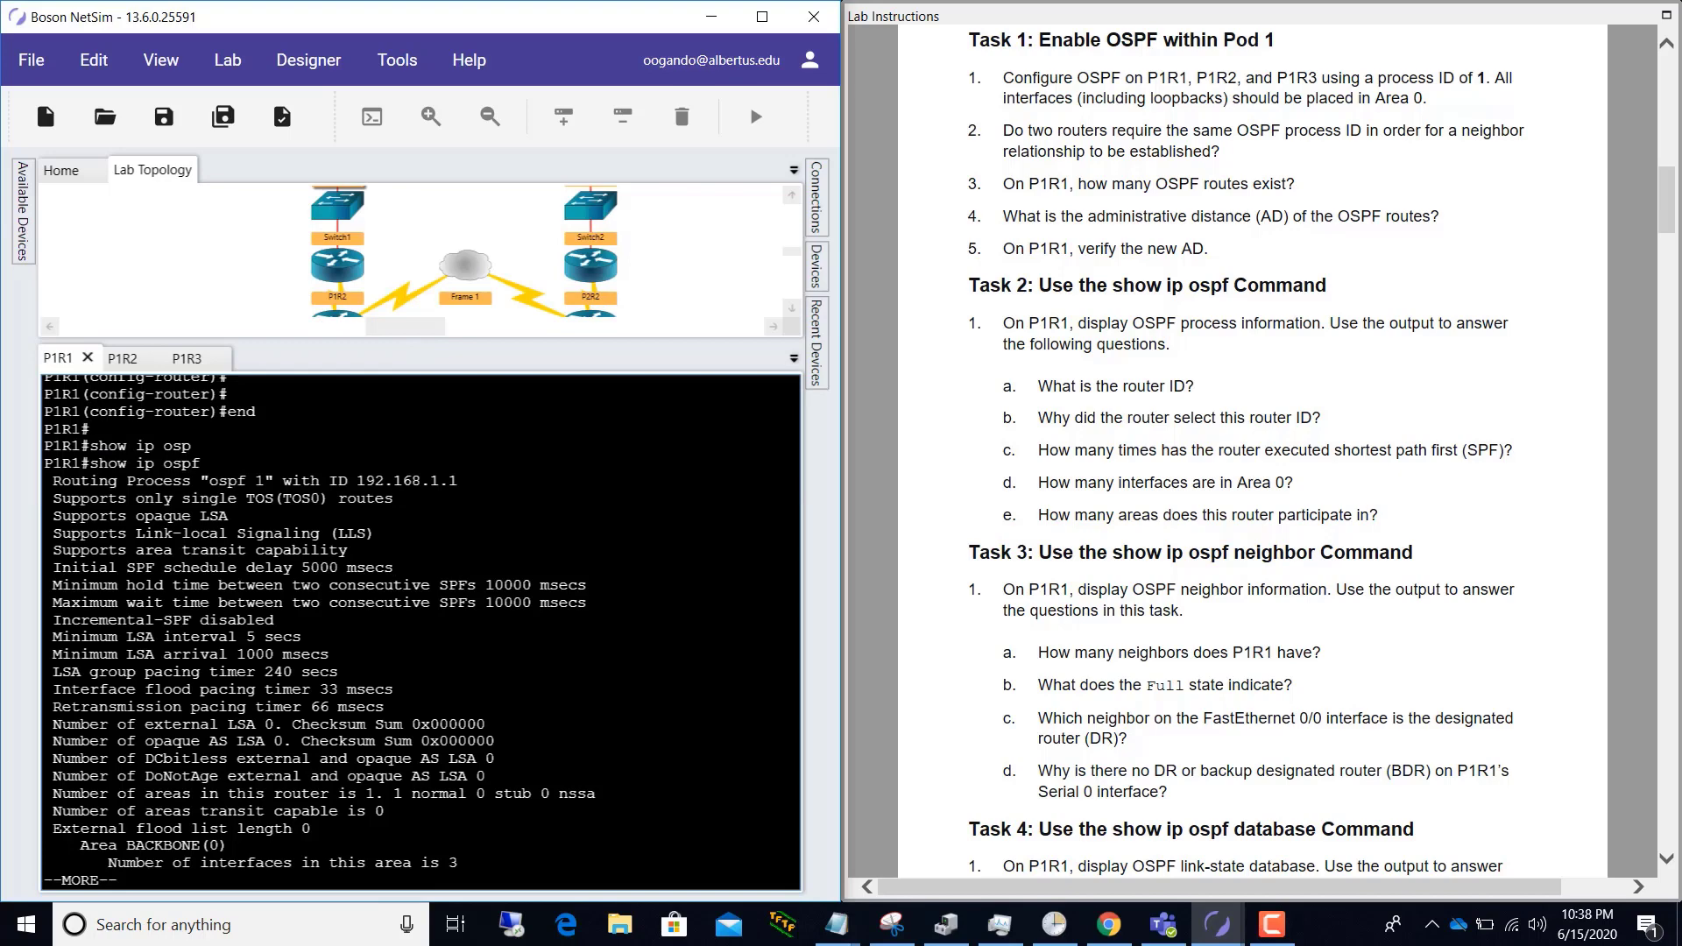
key("Return")
key("Return")
key("Return")
key("Return")
key("Return")
key("Return")
key("Return")
key("Return")
key("Return")
key("Return")
key("Return")
scroll(421, 631, "up", 1)
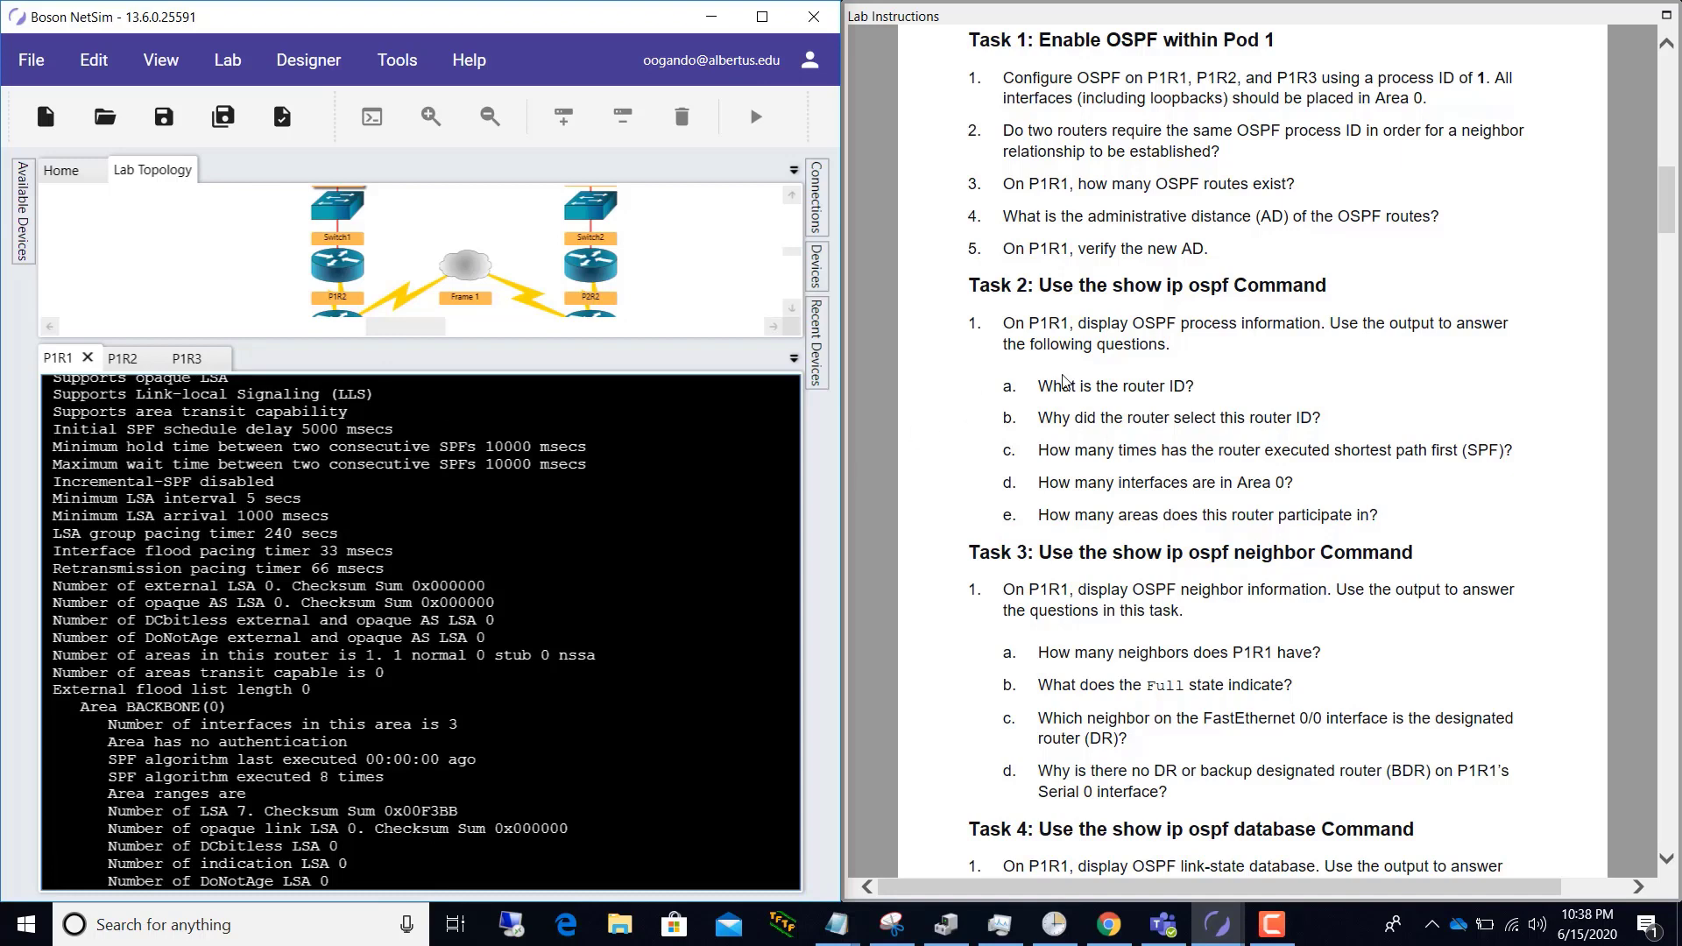
Step: Identify P1R1's router ID in the show ip ospf output and compare it with the interface addresses in the topology diagram
scroll(421, 631, "up", 2)
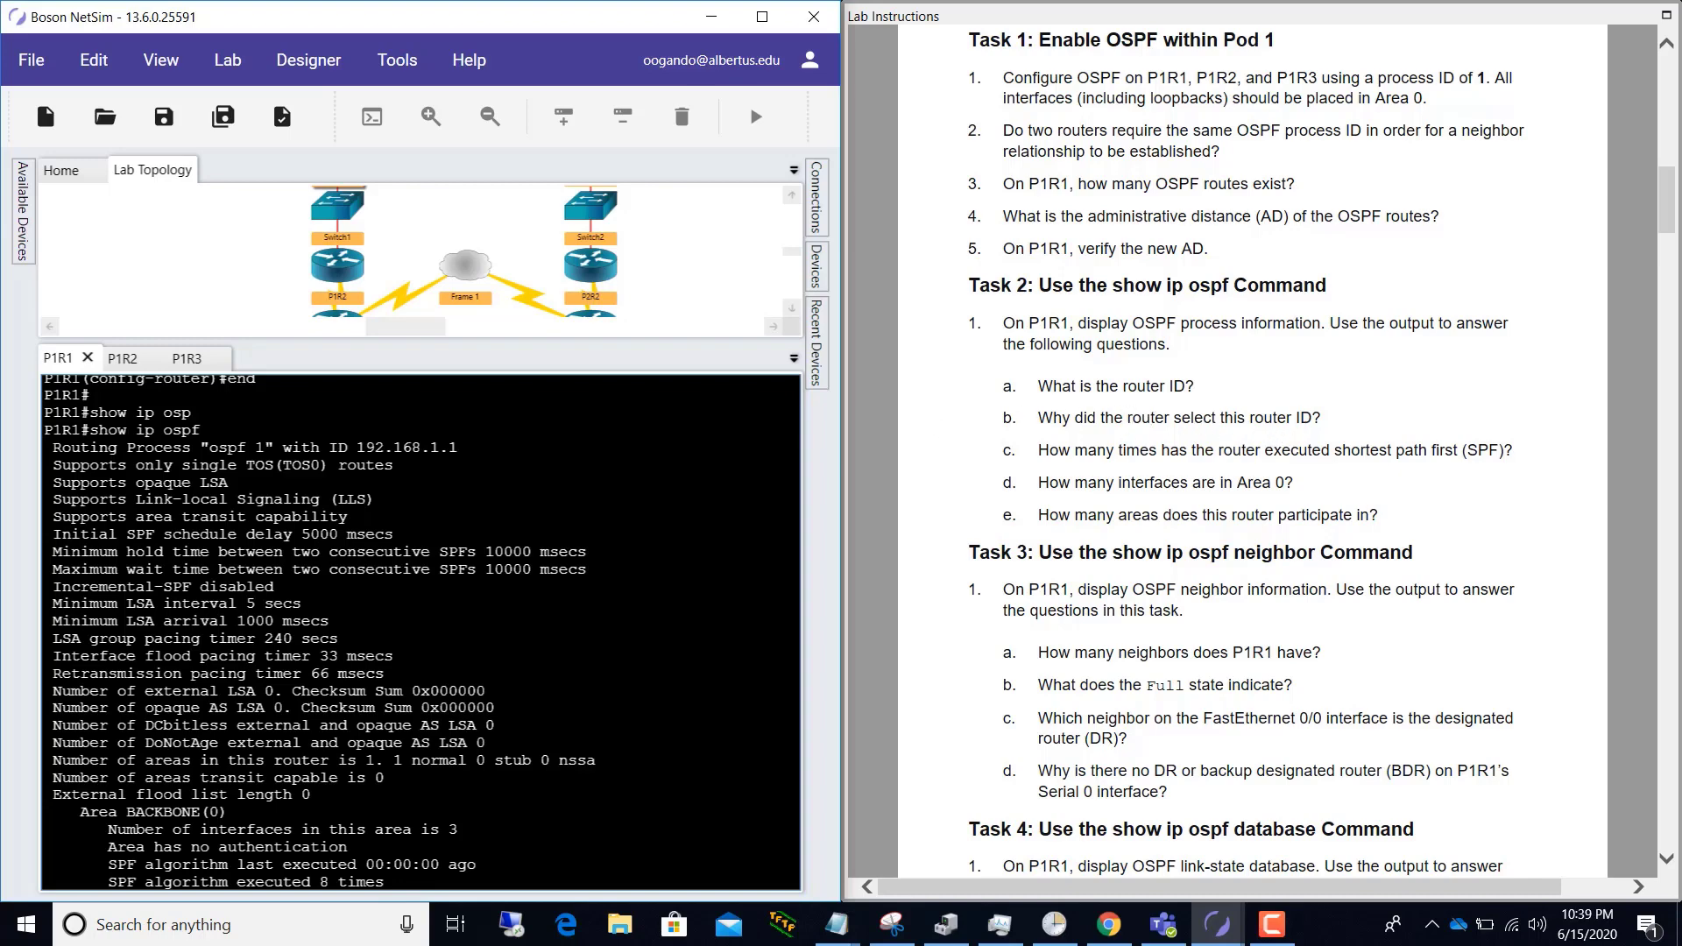
double_click(406, 447)
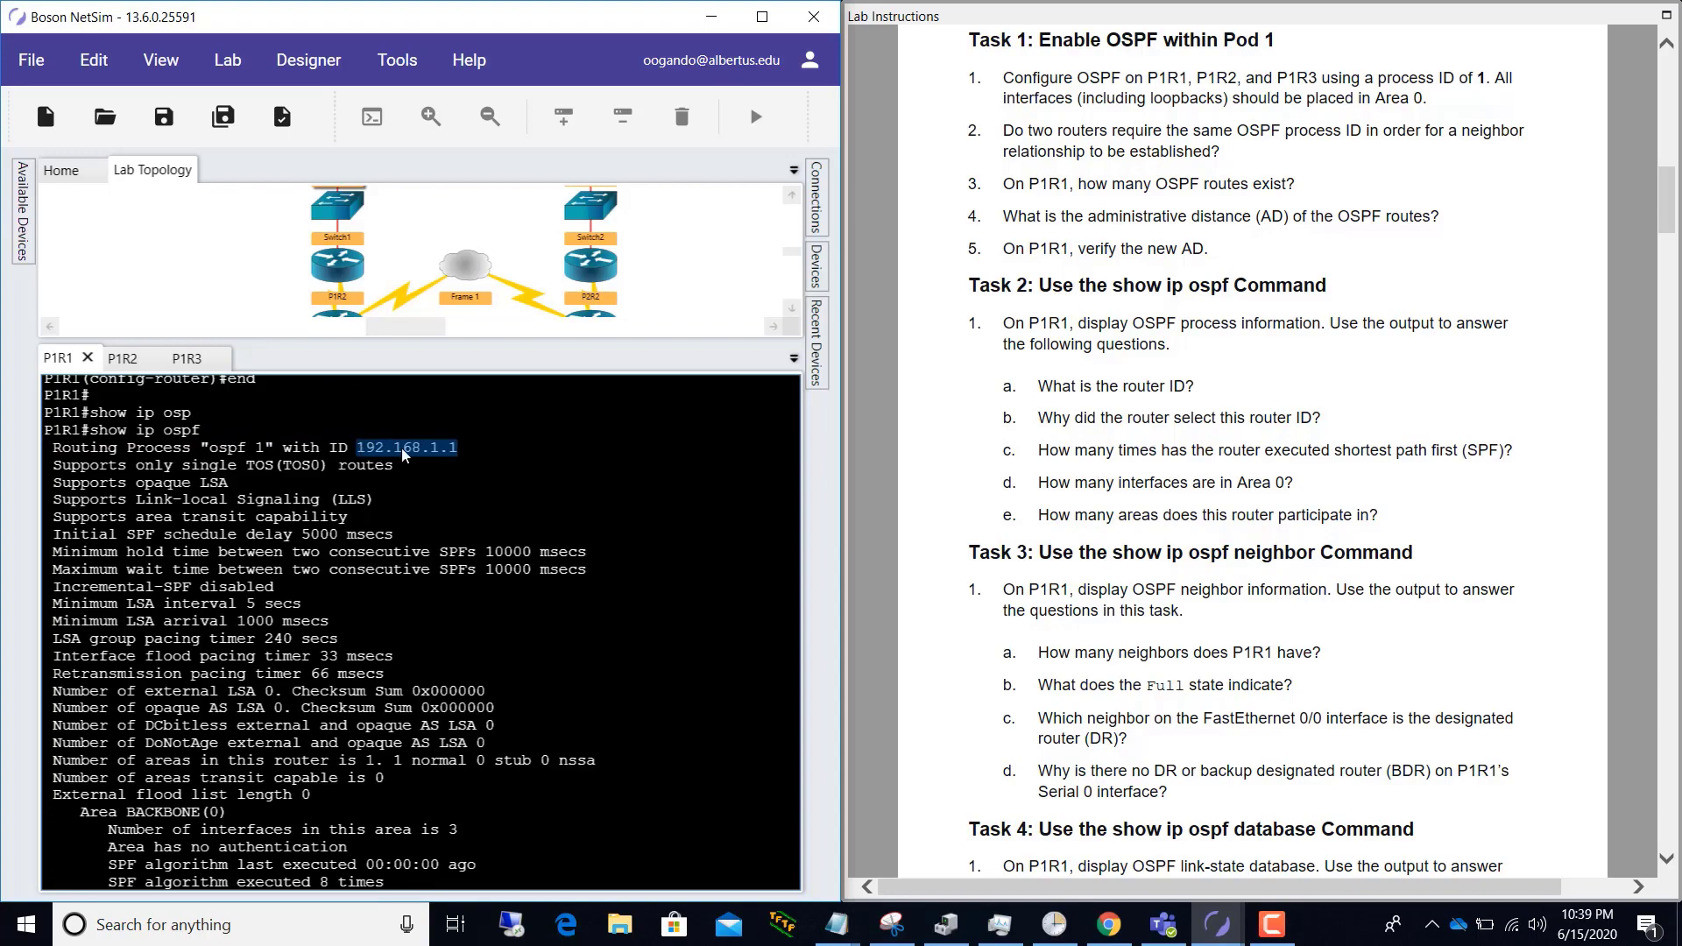
left_click(1221, 382)
scroll(1222, 382, "up", 10)
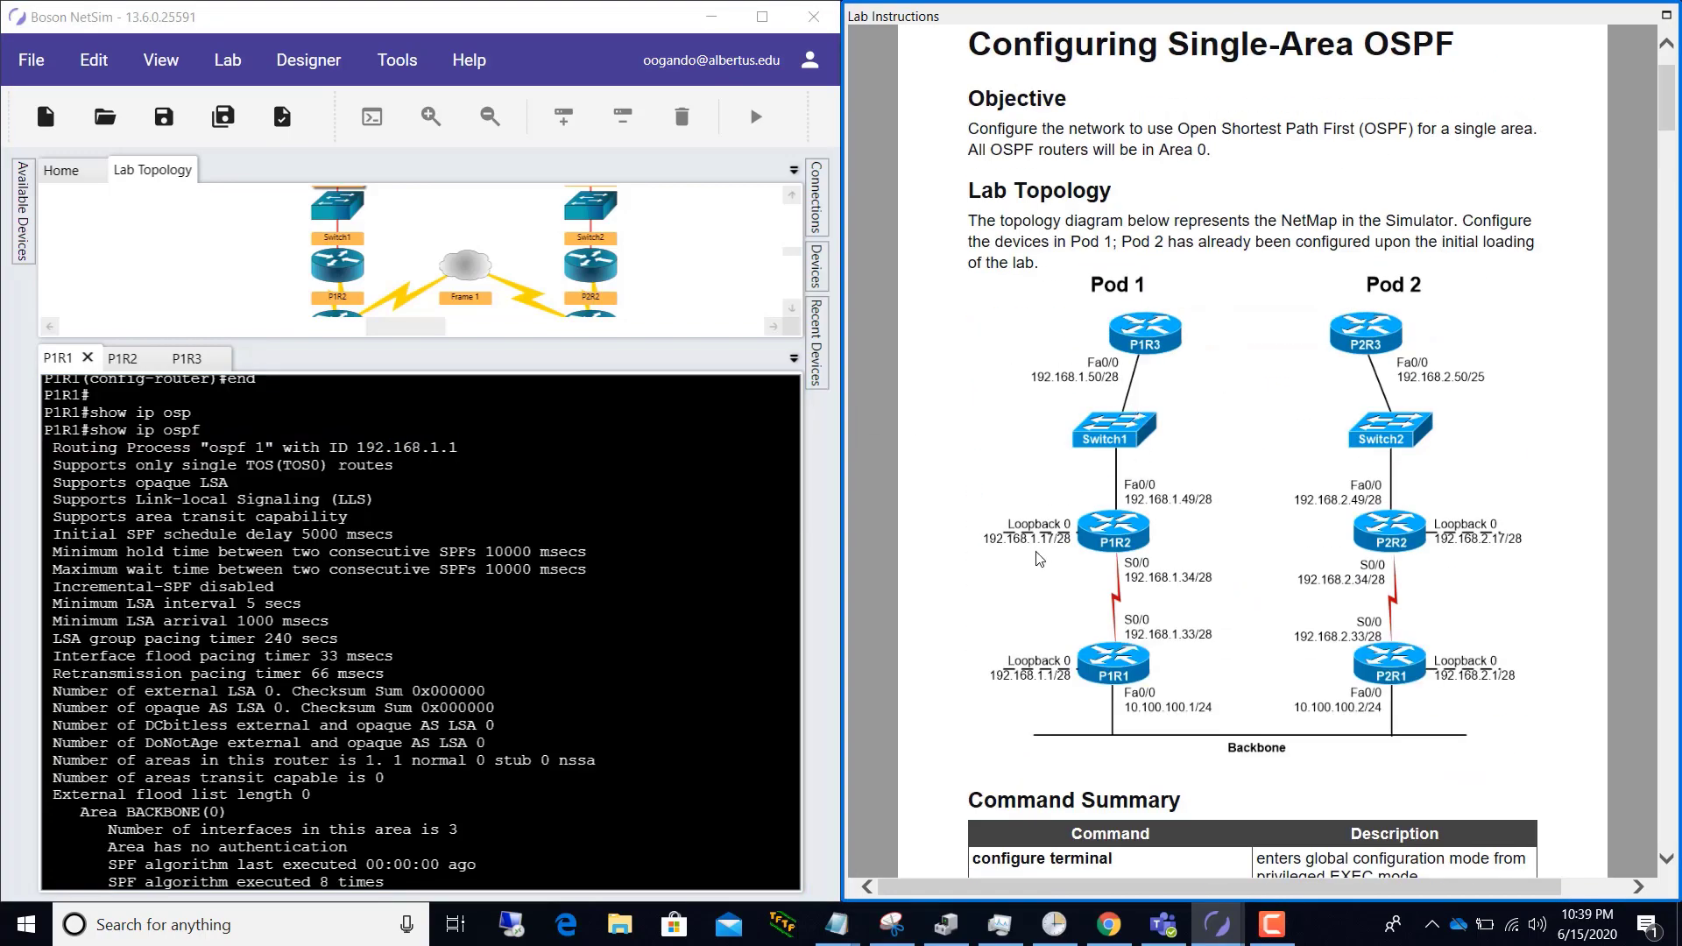
scroll(1034, 671, "down", 15)
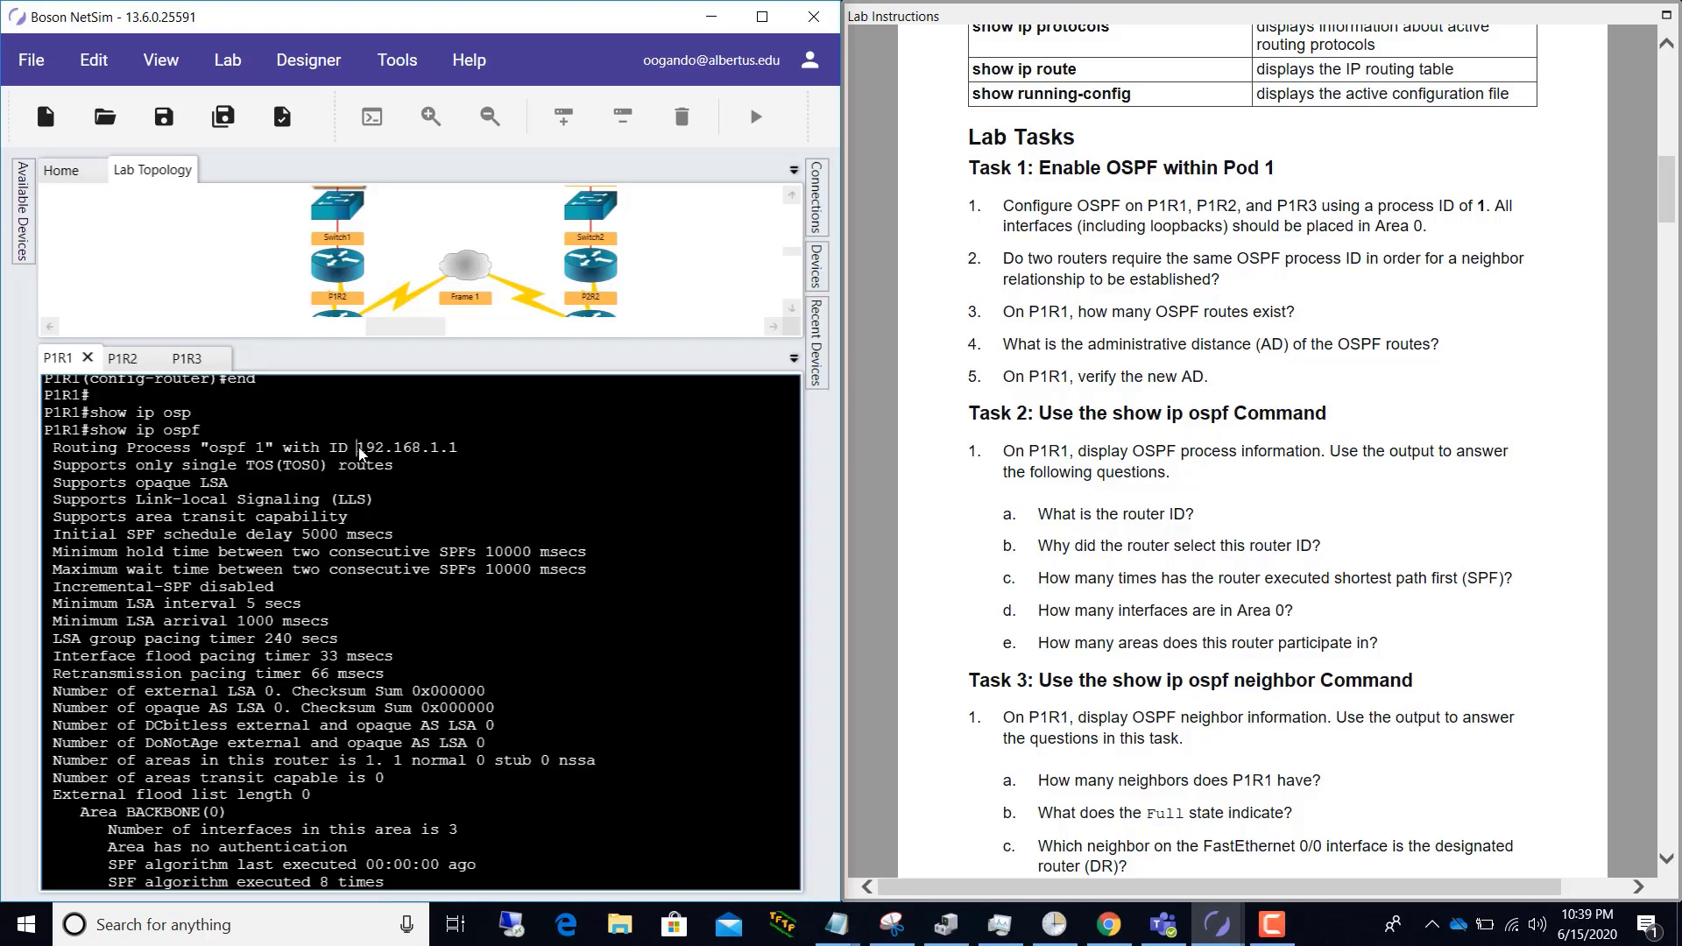
left_click_drag(358, 450, 458, 449)
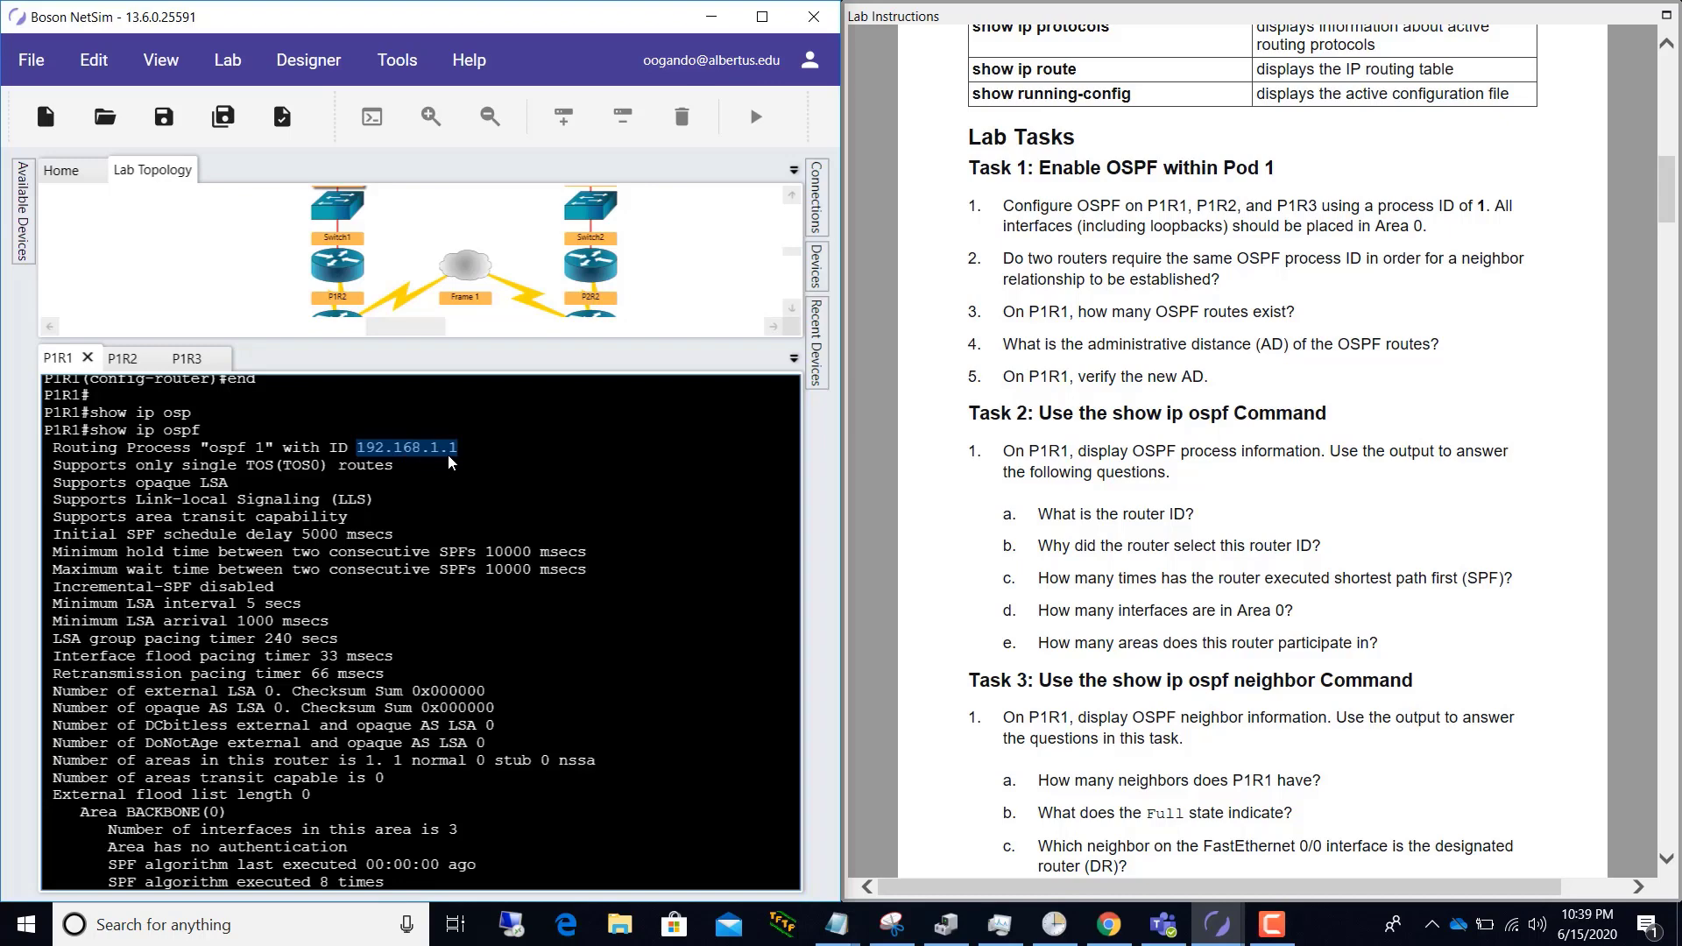
left_click(360, 449)
left_click_drag(357, 448, 450, 449)
Step: Return to the end of P1R1's show ip ospf output and find how many times the SPF algorithm was executed
scroll(452, 449, "down", 2)
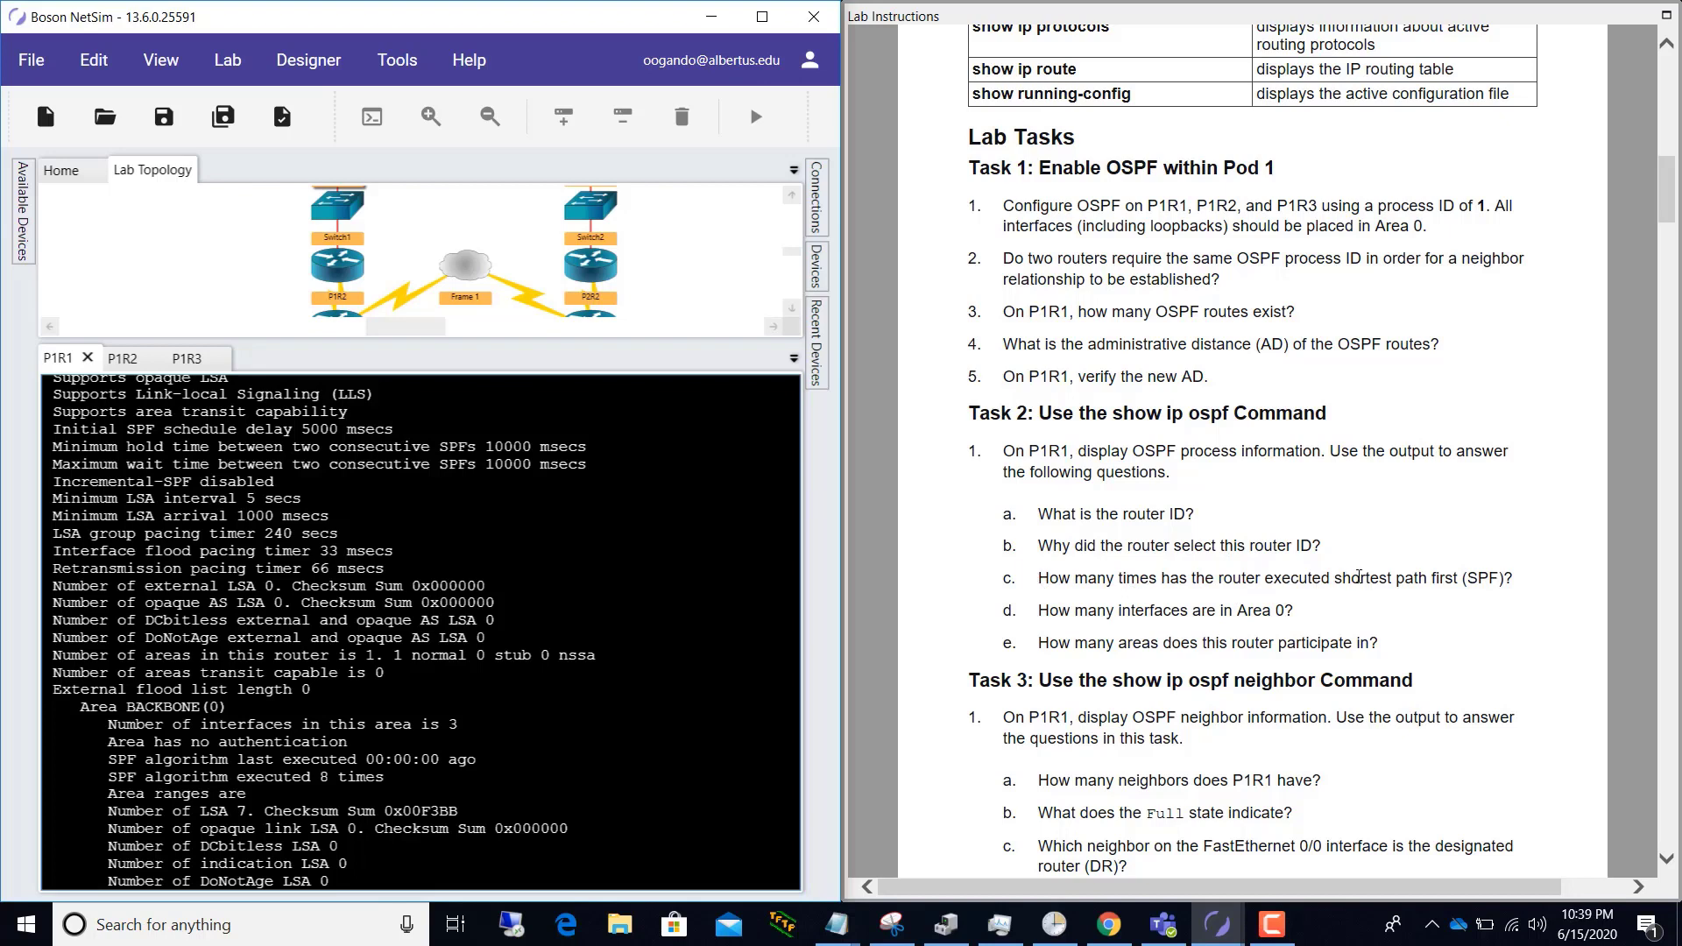
left_click(495, 549)
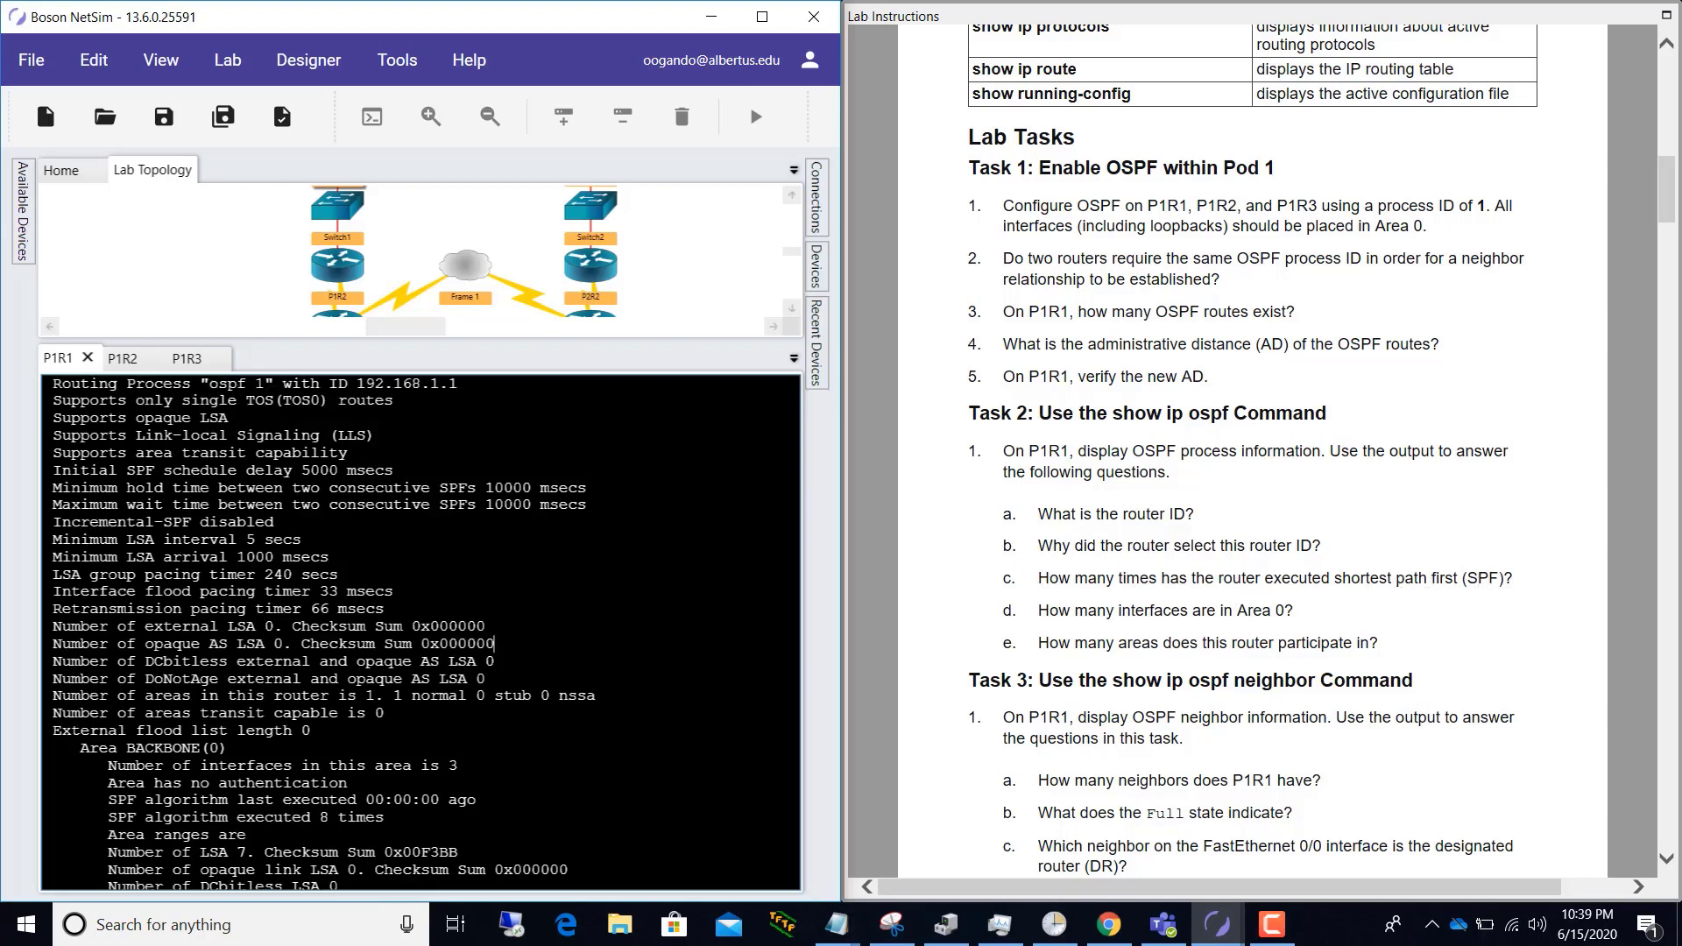
key("Return")
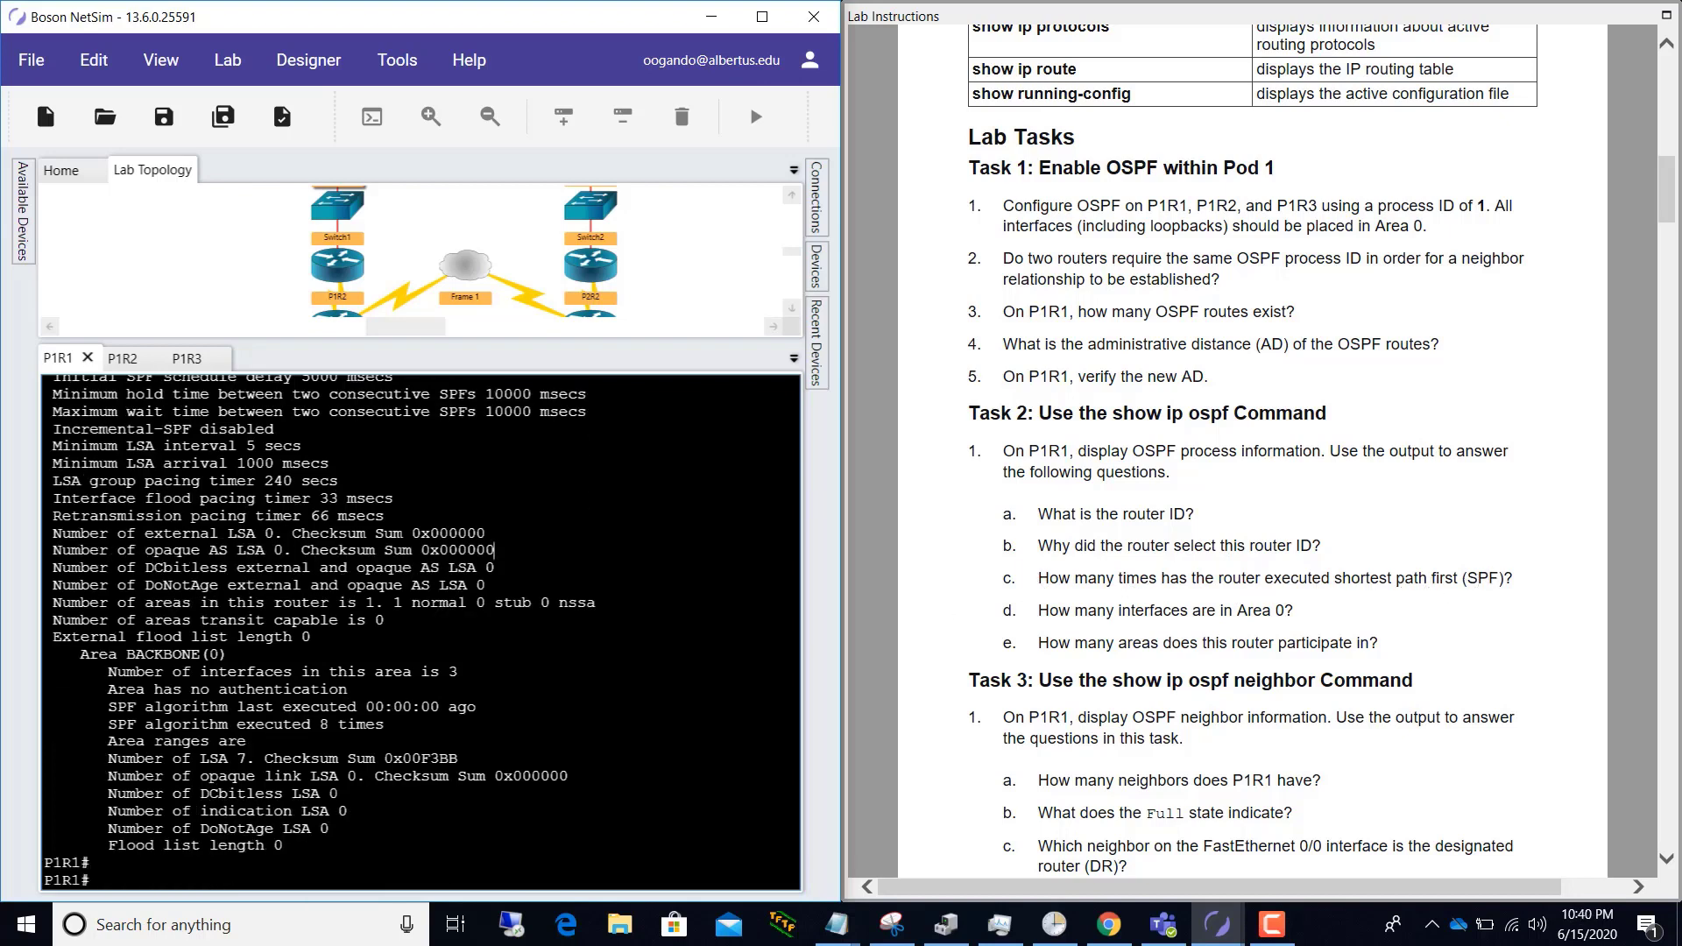
left_click_drag(108, 724, 384, 723)
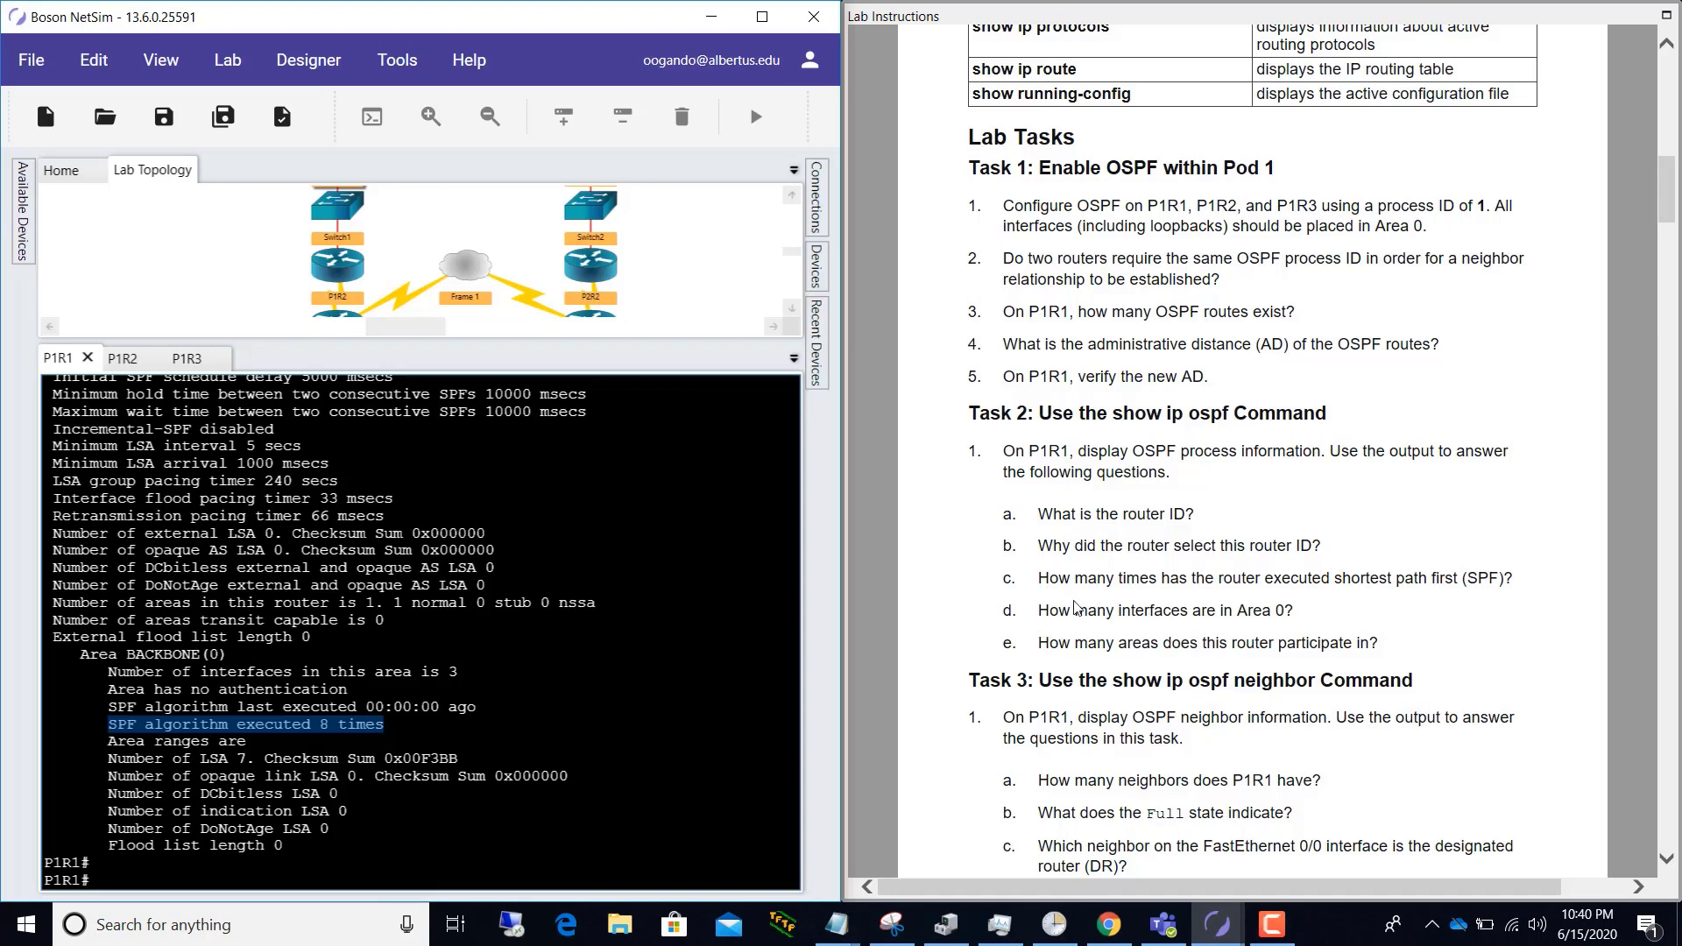
Step: Find the number of interfaces in Area 0 and the areas P1R1 participates in within the show ip ospf output
scroll(1086, 596, "down", 3)
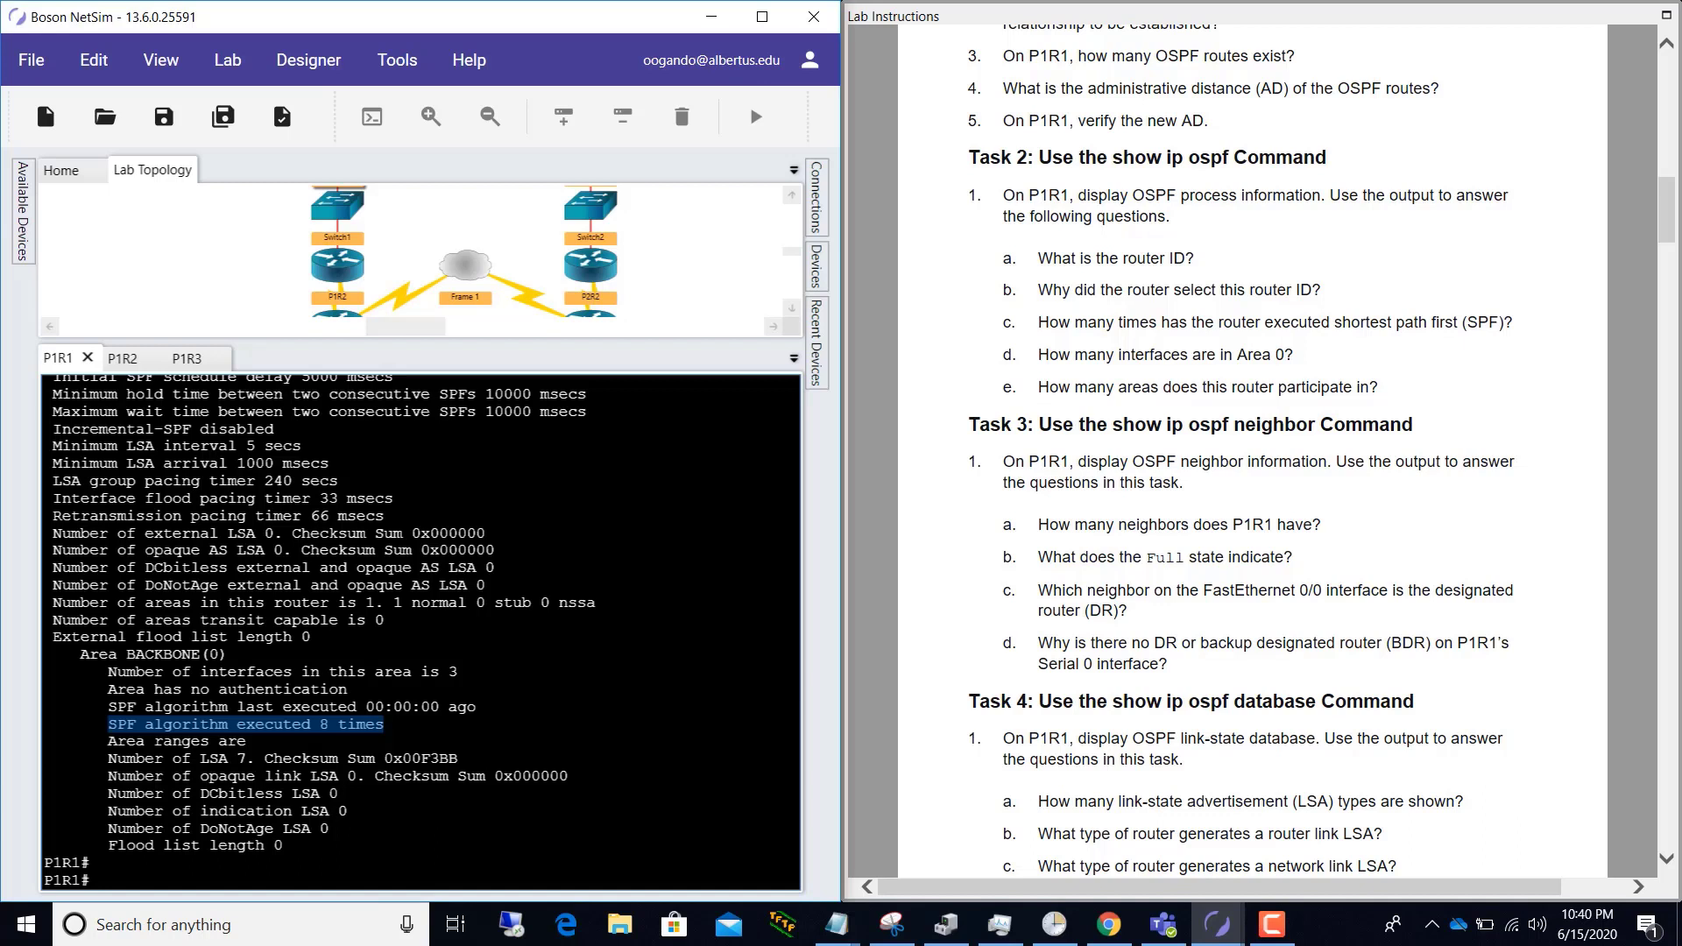
mouse_move(79, 655)
left_mouse_down()
mouse_move(197, 637)
mouse_move(300, 672)
mouse_move(459, 671)
mouse_move(181, 689)
mouse_move(98, 671)
left_mouse_up()
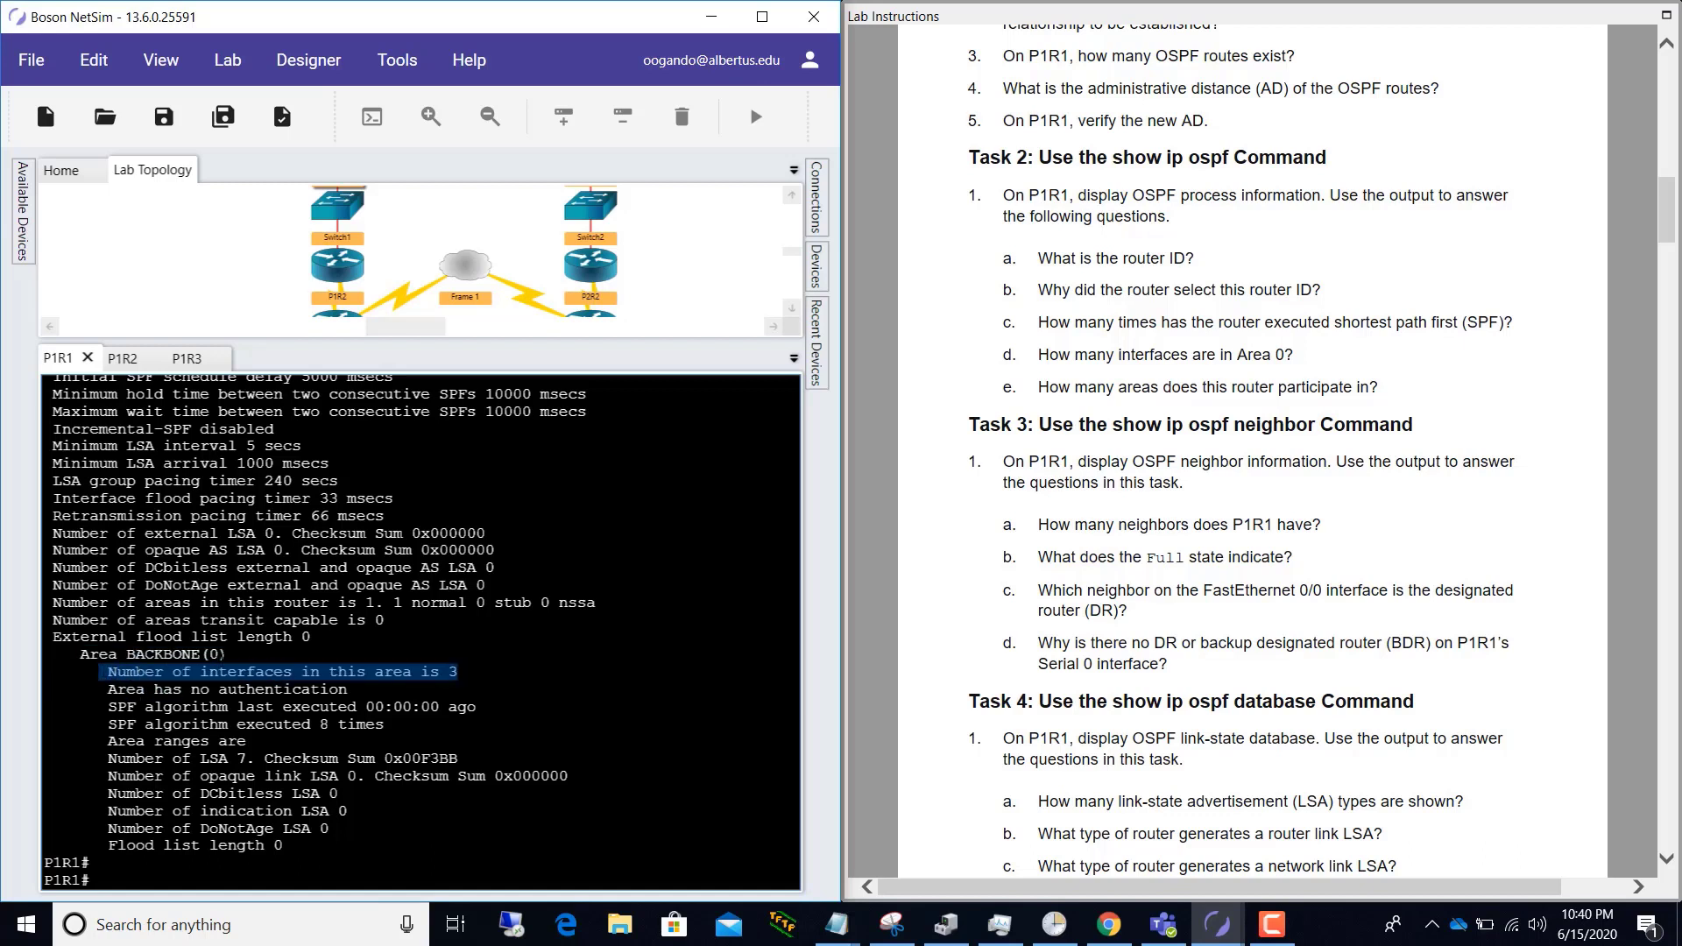
left_click_drag(228, 654, 71, 655)
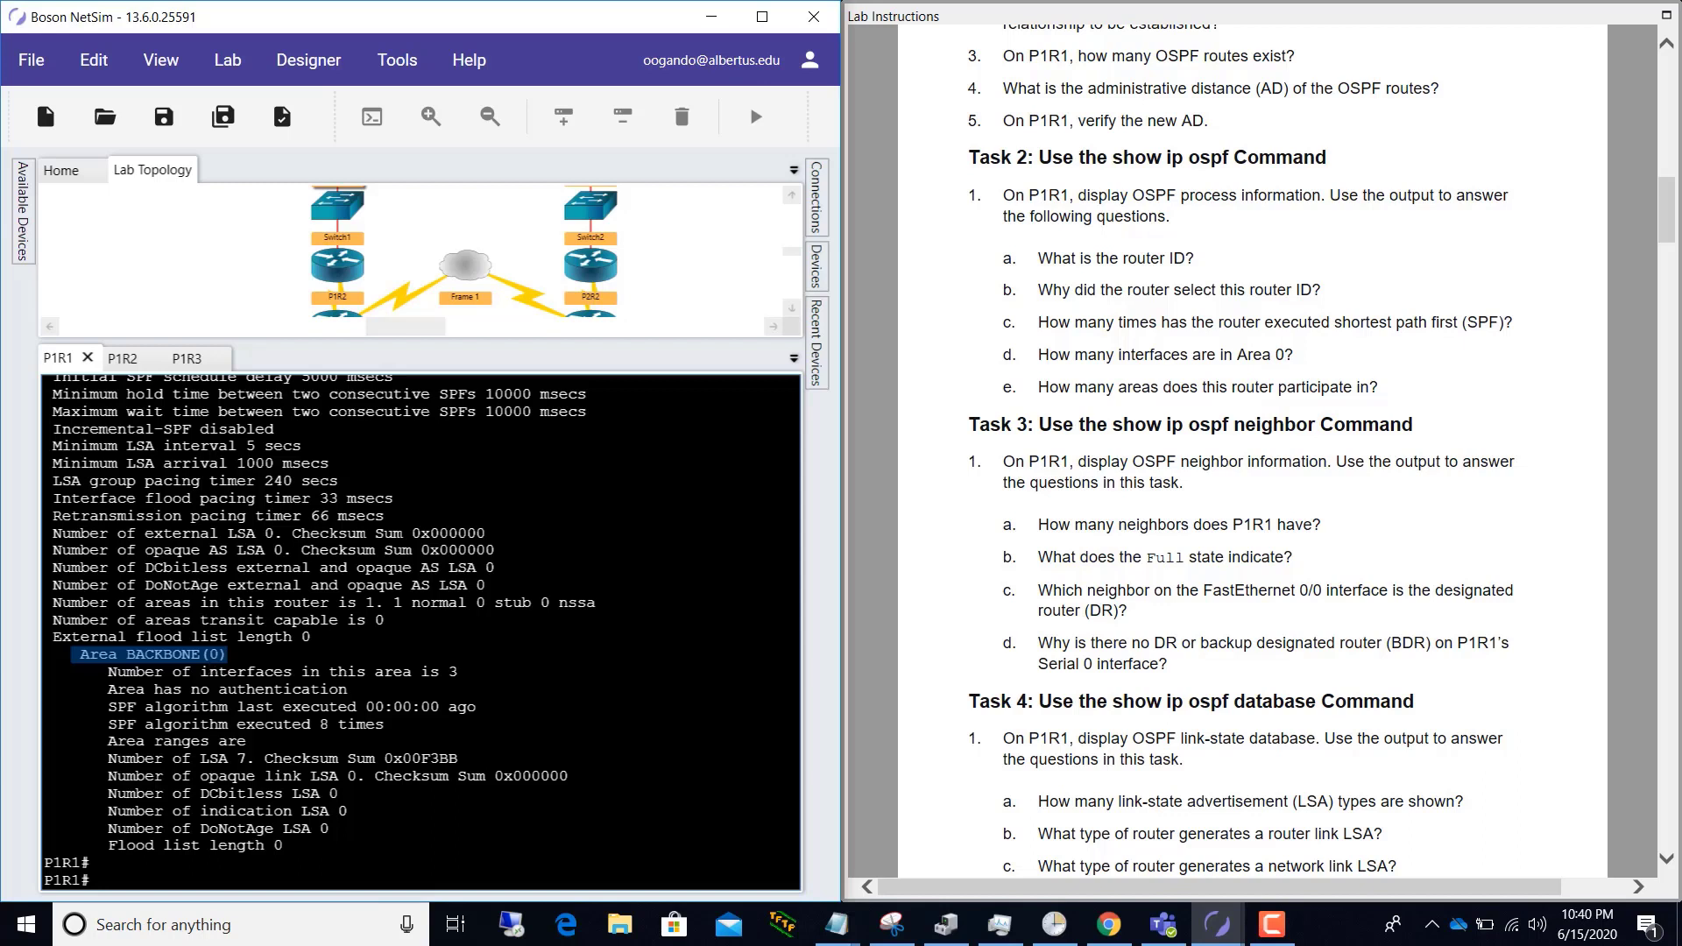
left_click_drag(108, 672, 114, 655)
left_click(1121, 513)
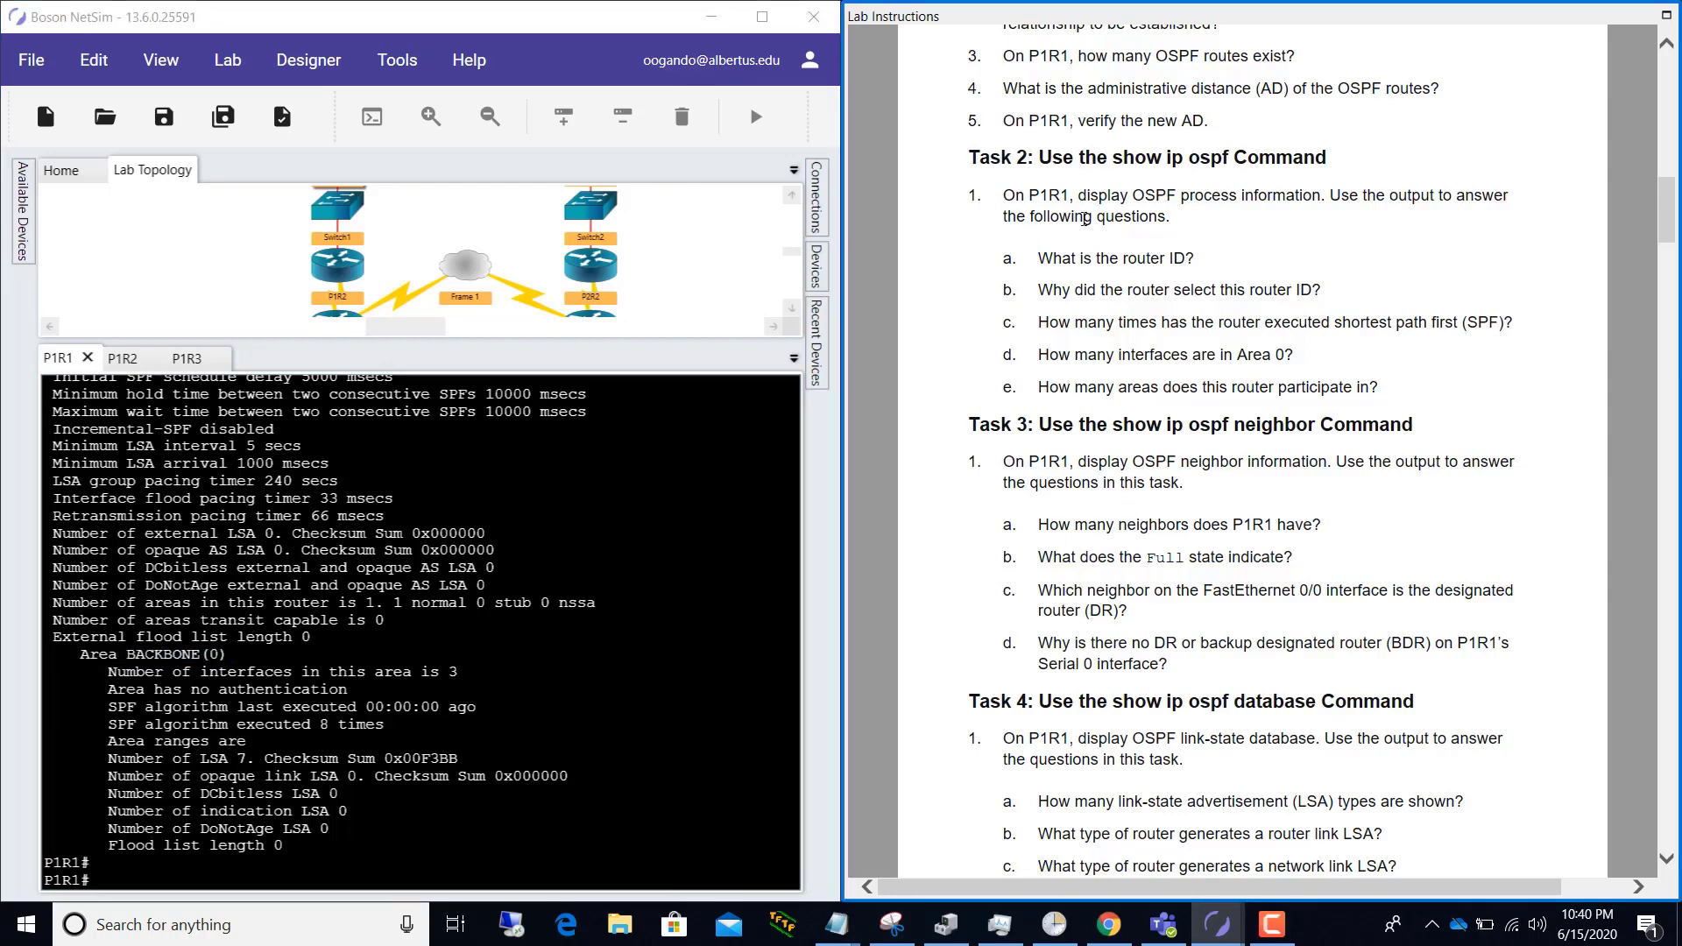
Step: Read the Task 3 instructions and display P1R1's OSPF neighbor information with show ip ospf neighbor
scroll(1172, 398, "down", 3)
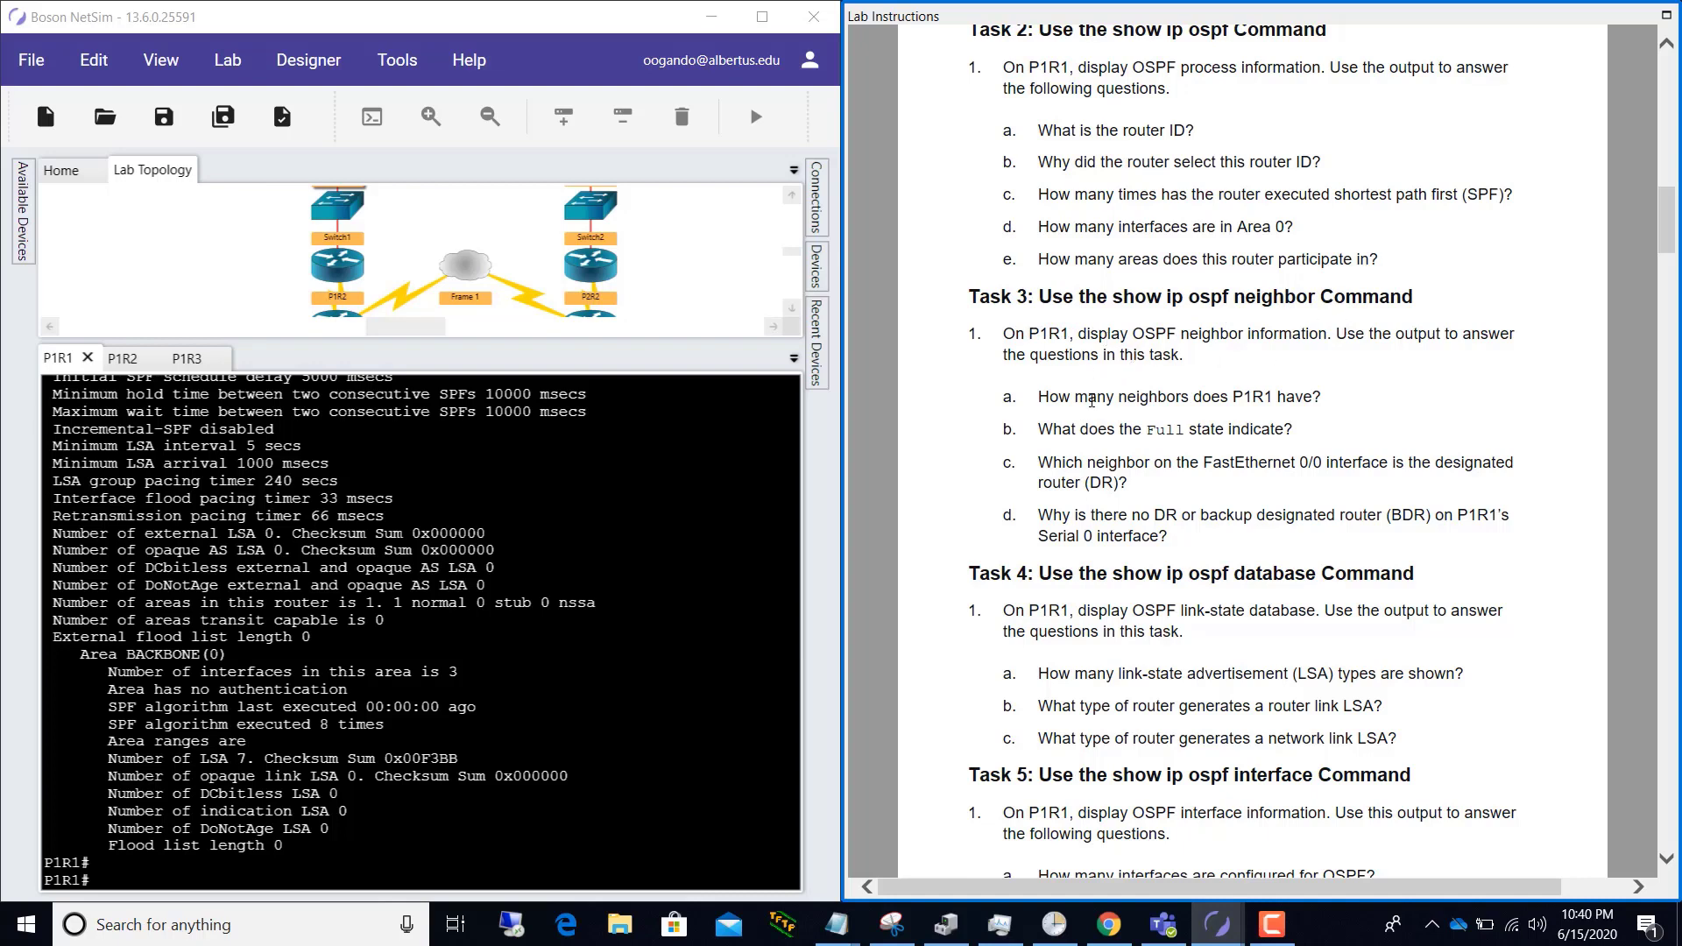
scroll(1091, 398, "down", 2)
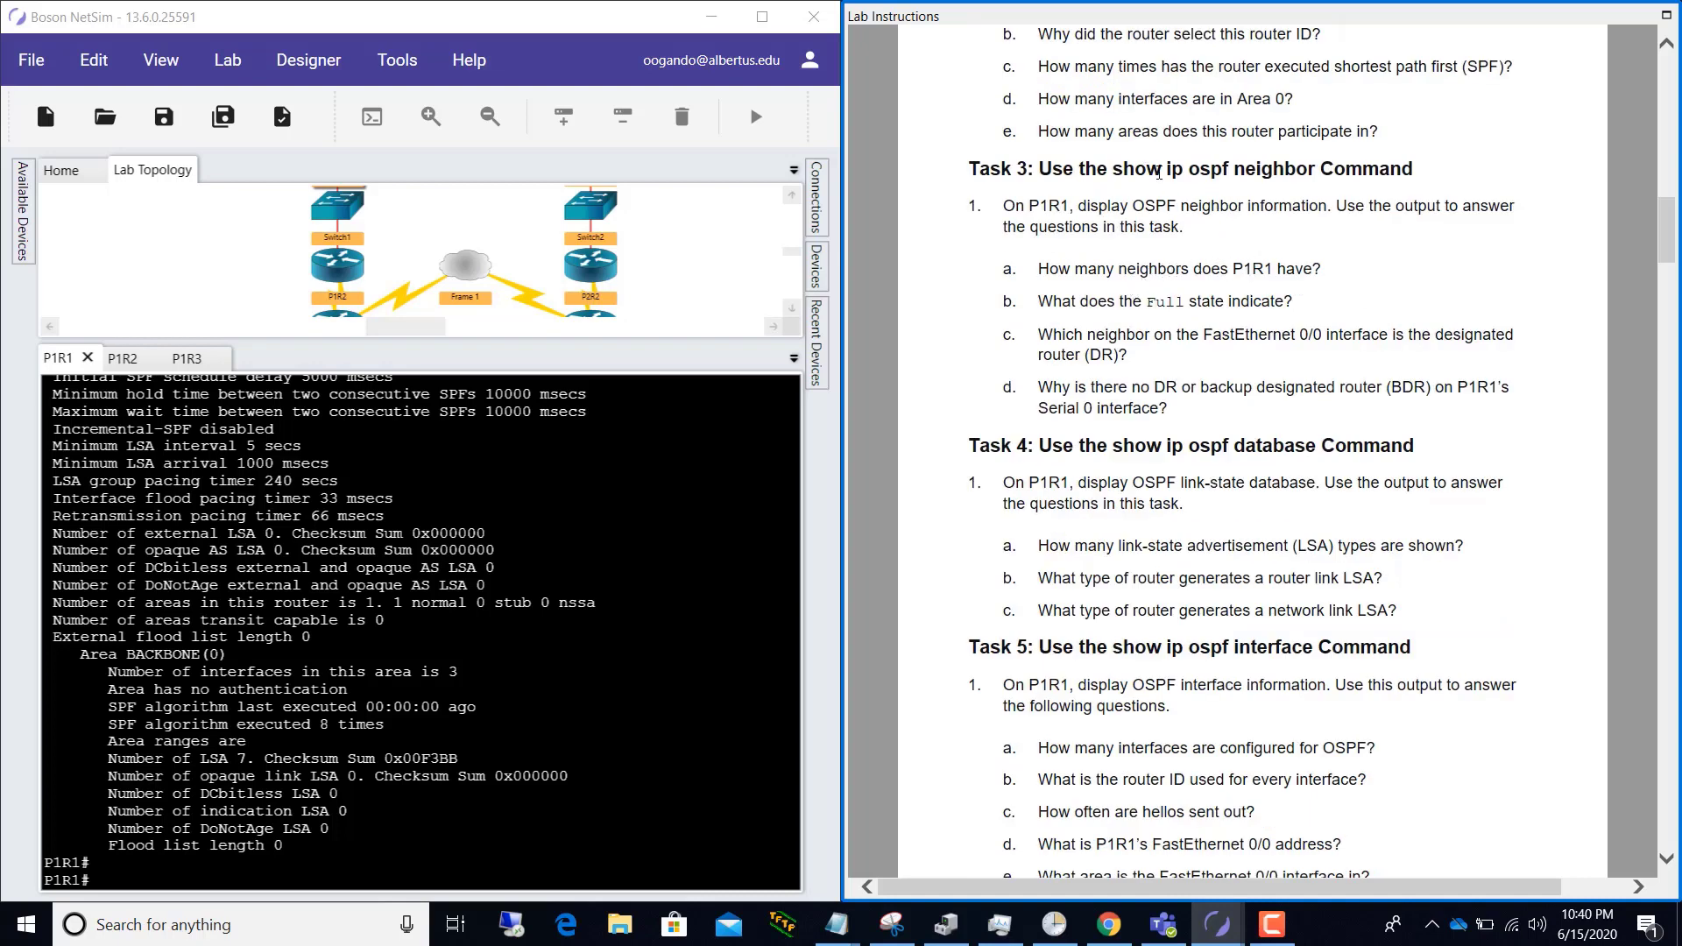
left_click(476, 707)
type("show ip ospf nei")
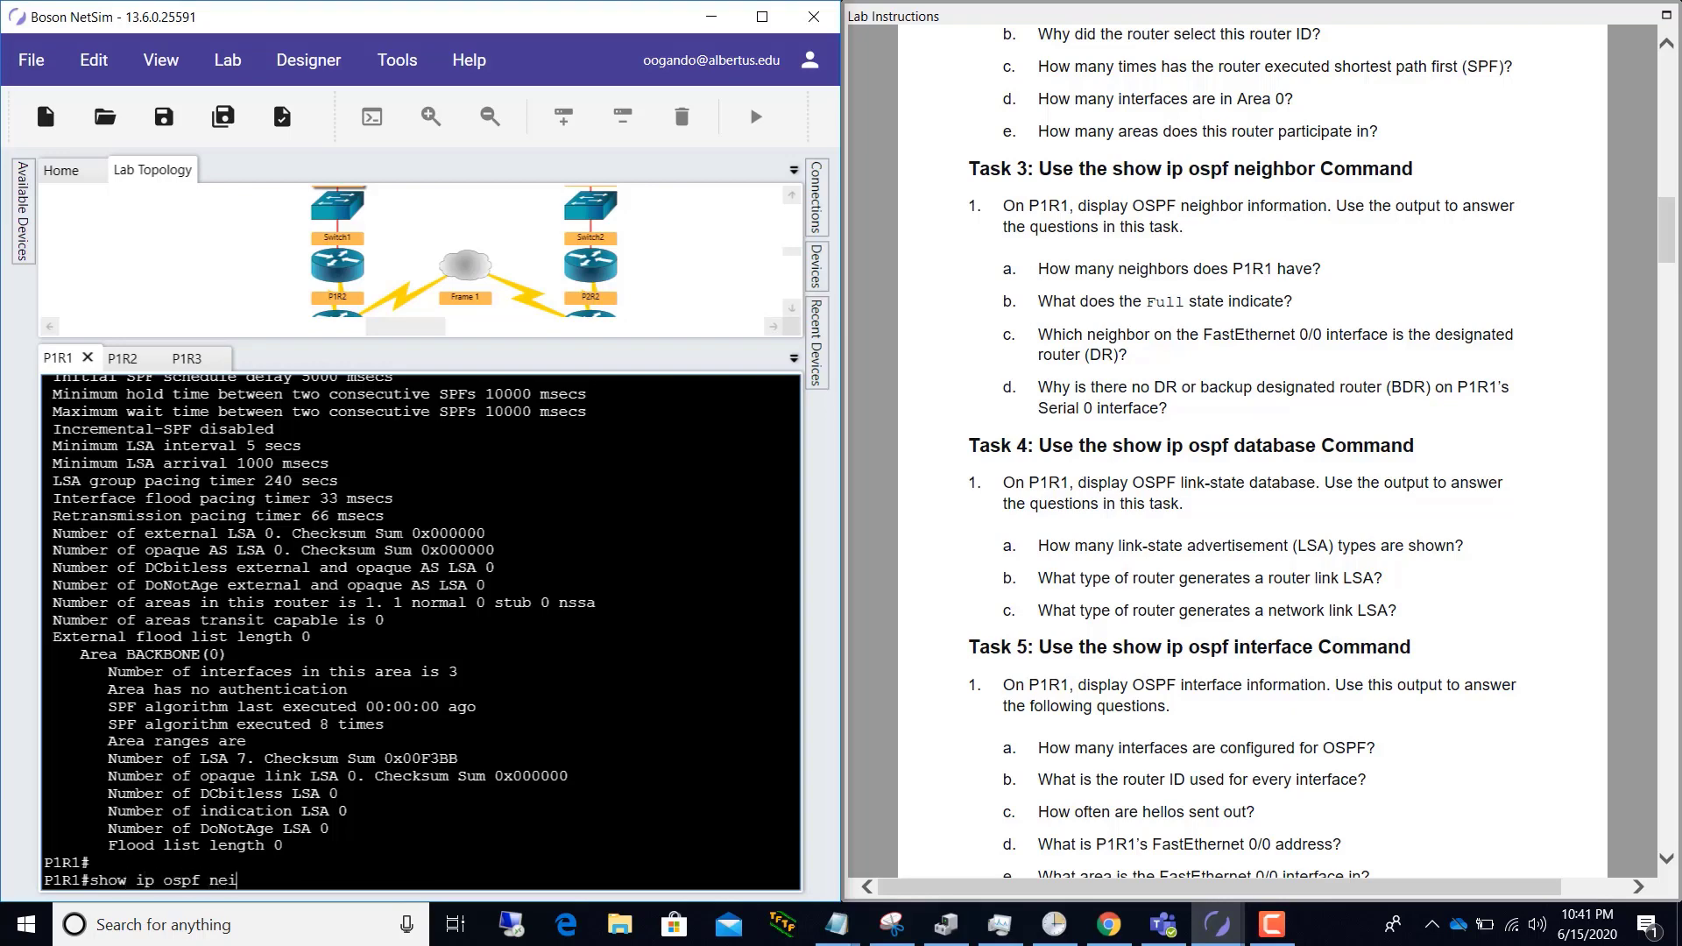
key("Tab")
key("Return")
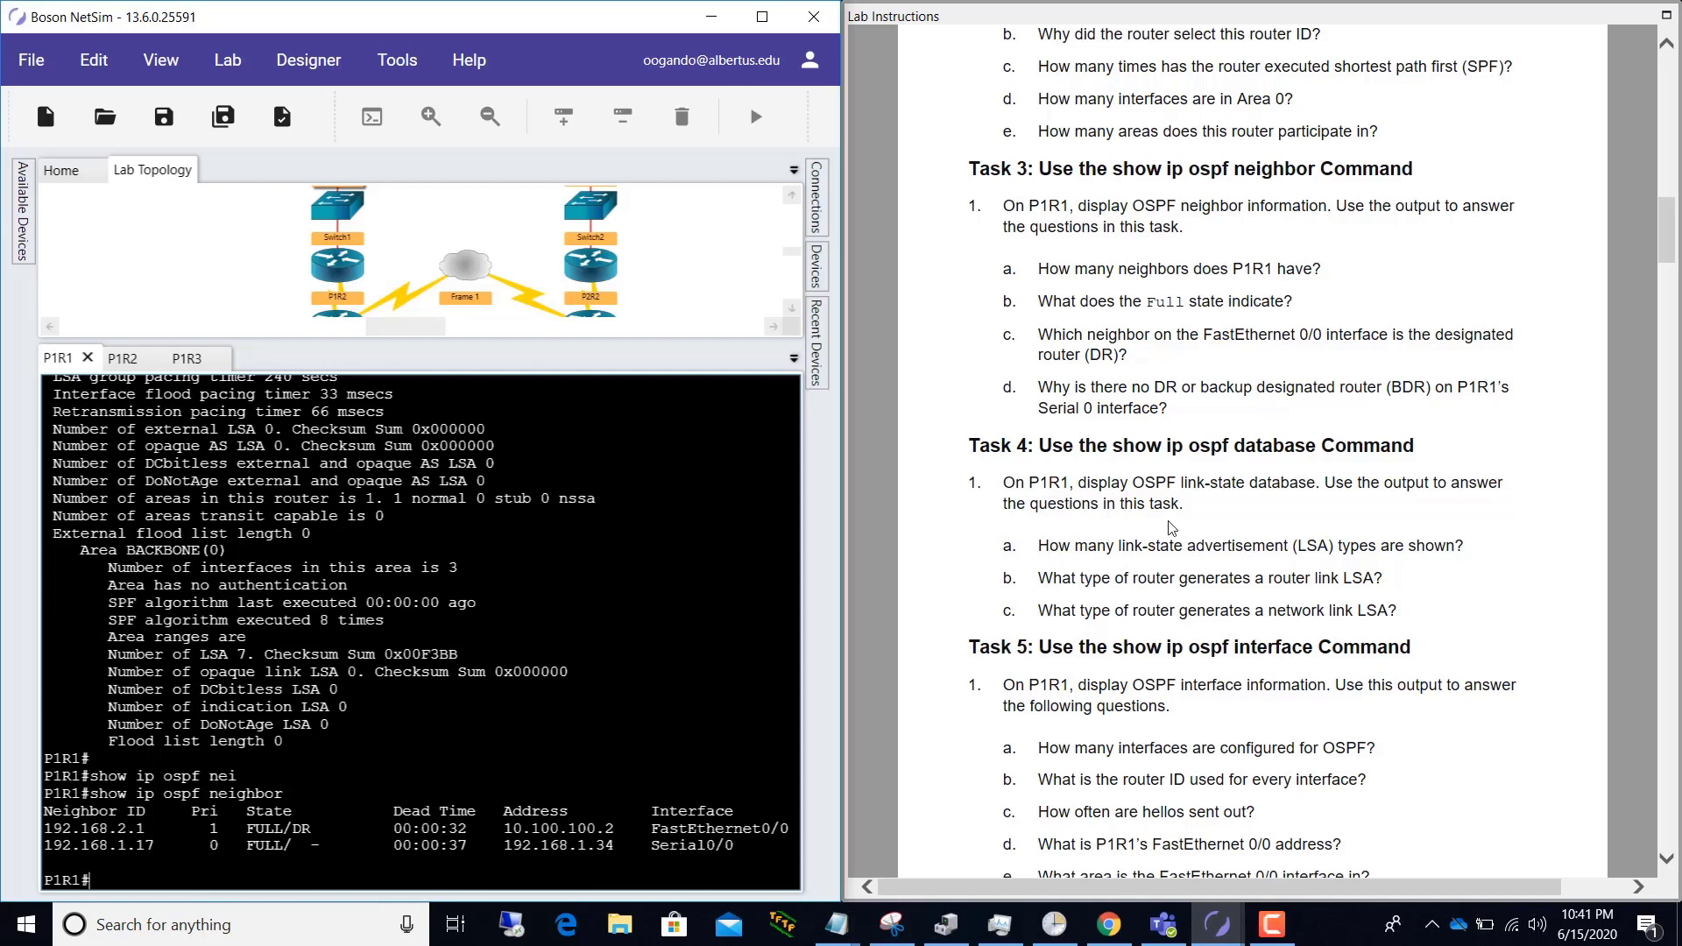
Step: Compare P1R1's listed neighbors with the lab topology diagram, then return to the Task 3 questions
scroll(1236, 553, "up", 15)
scroll(1236, 553, "down", 3)
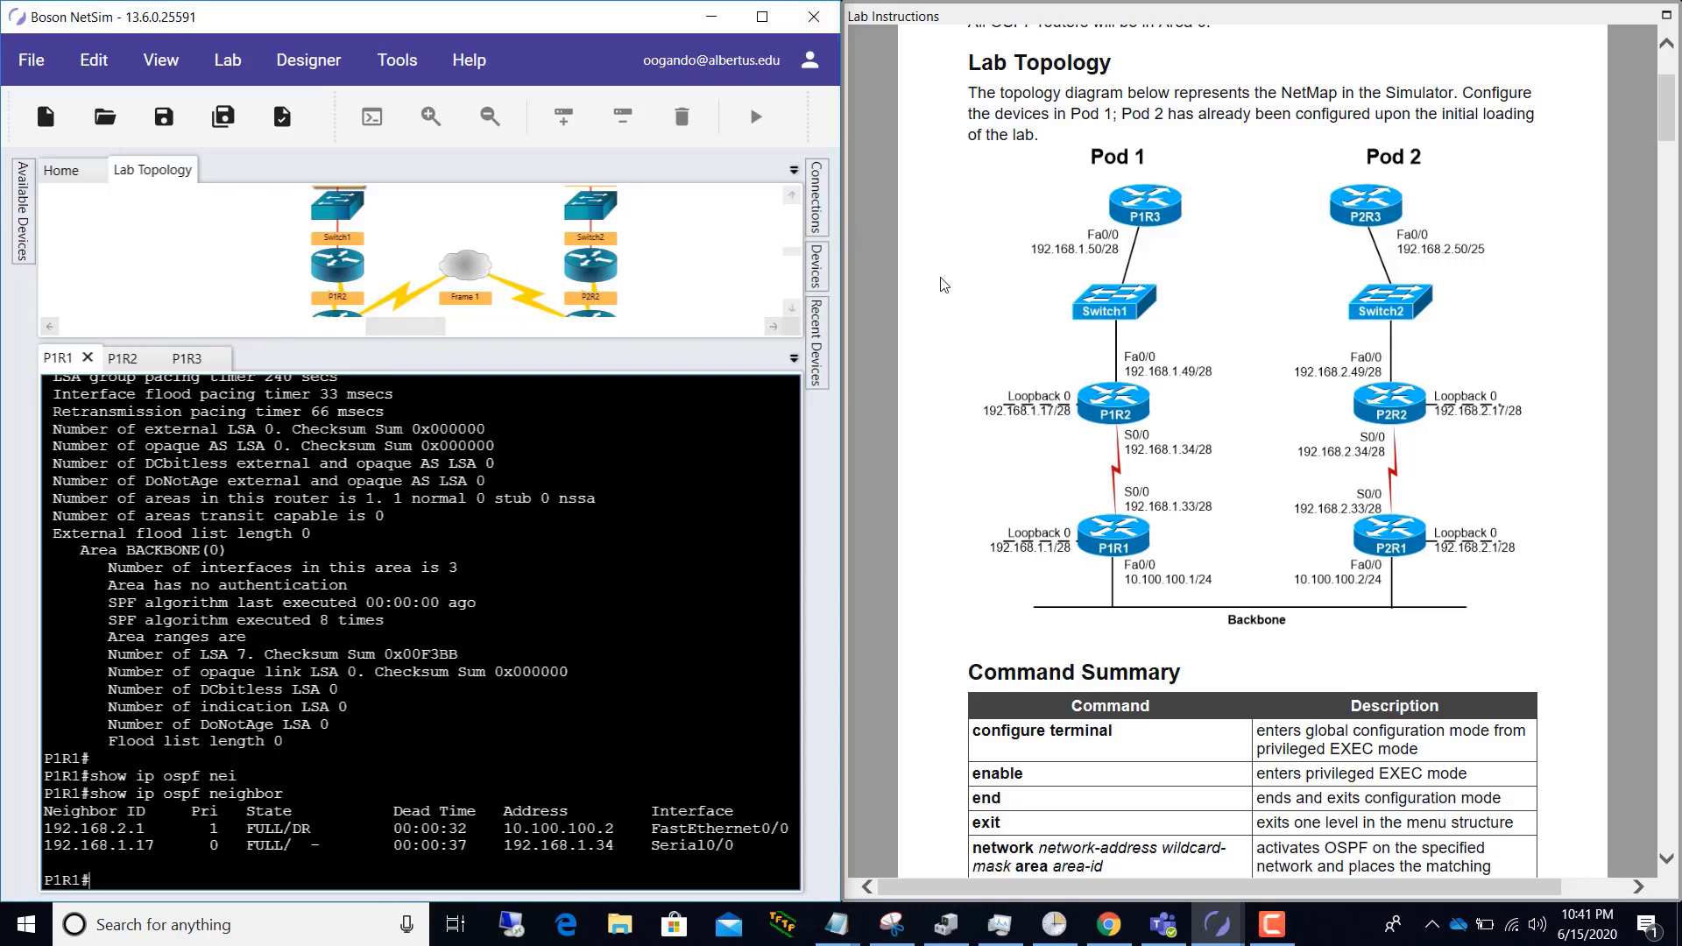
scroll(1119, 417, "down", 2)
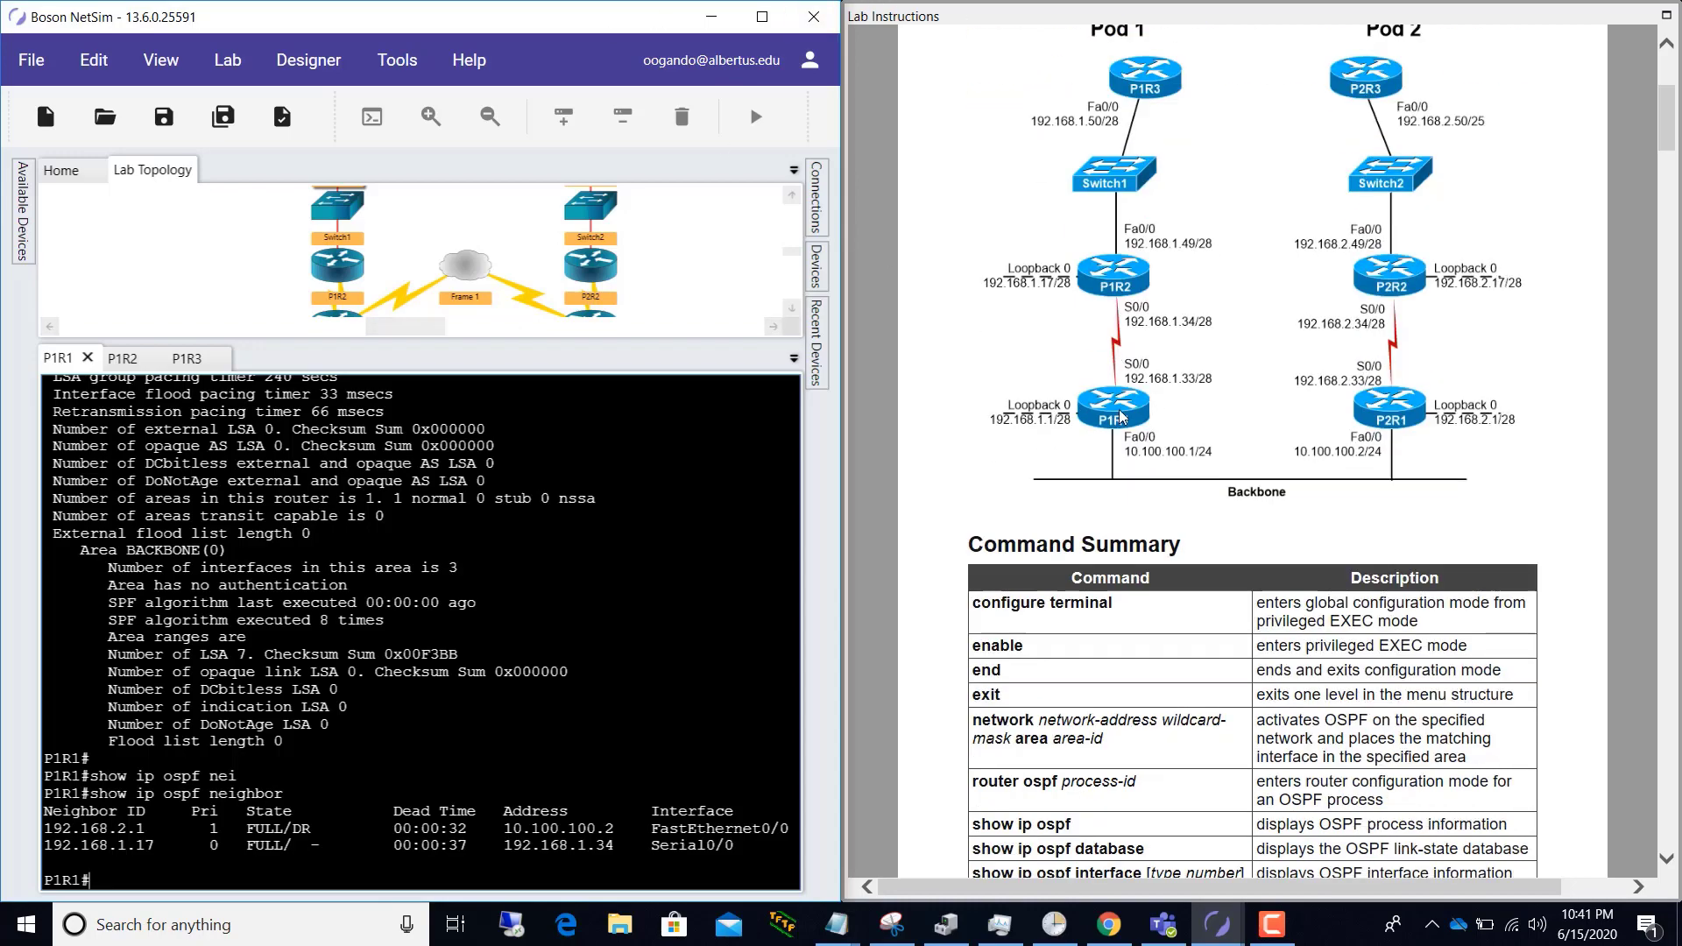
scroll(1120, 417, "down", 20)
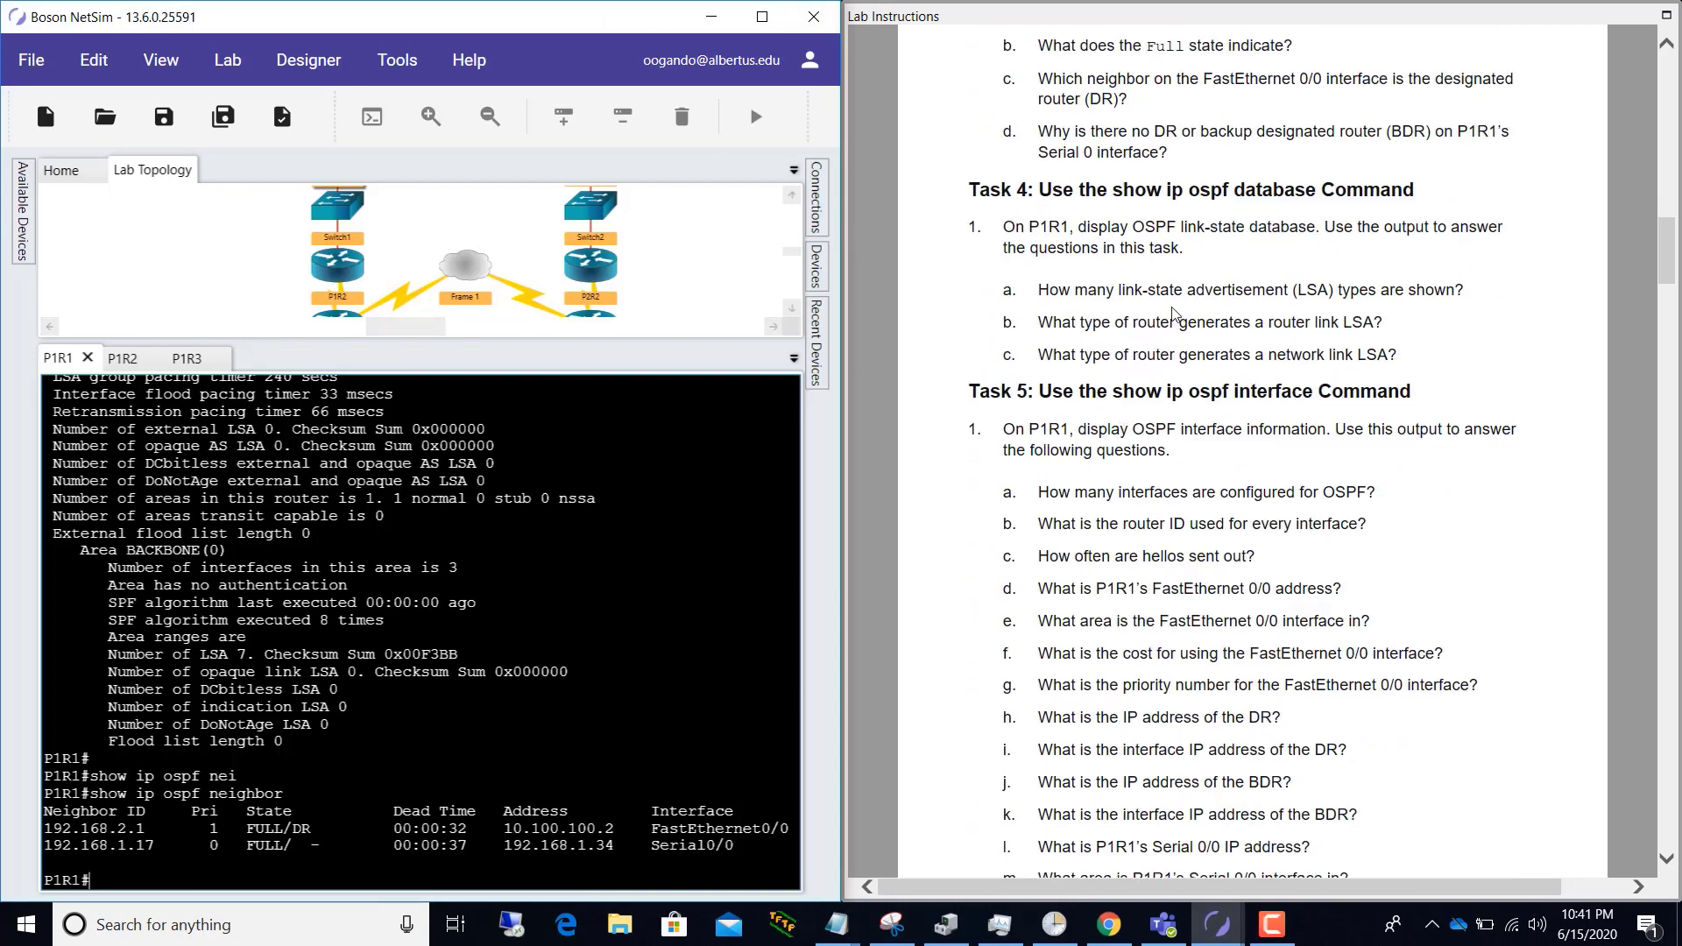
scroll(1174, 313, "up", 4)
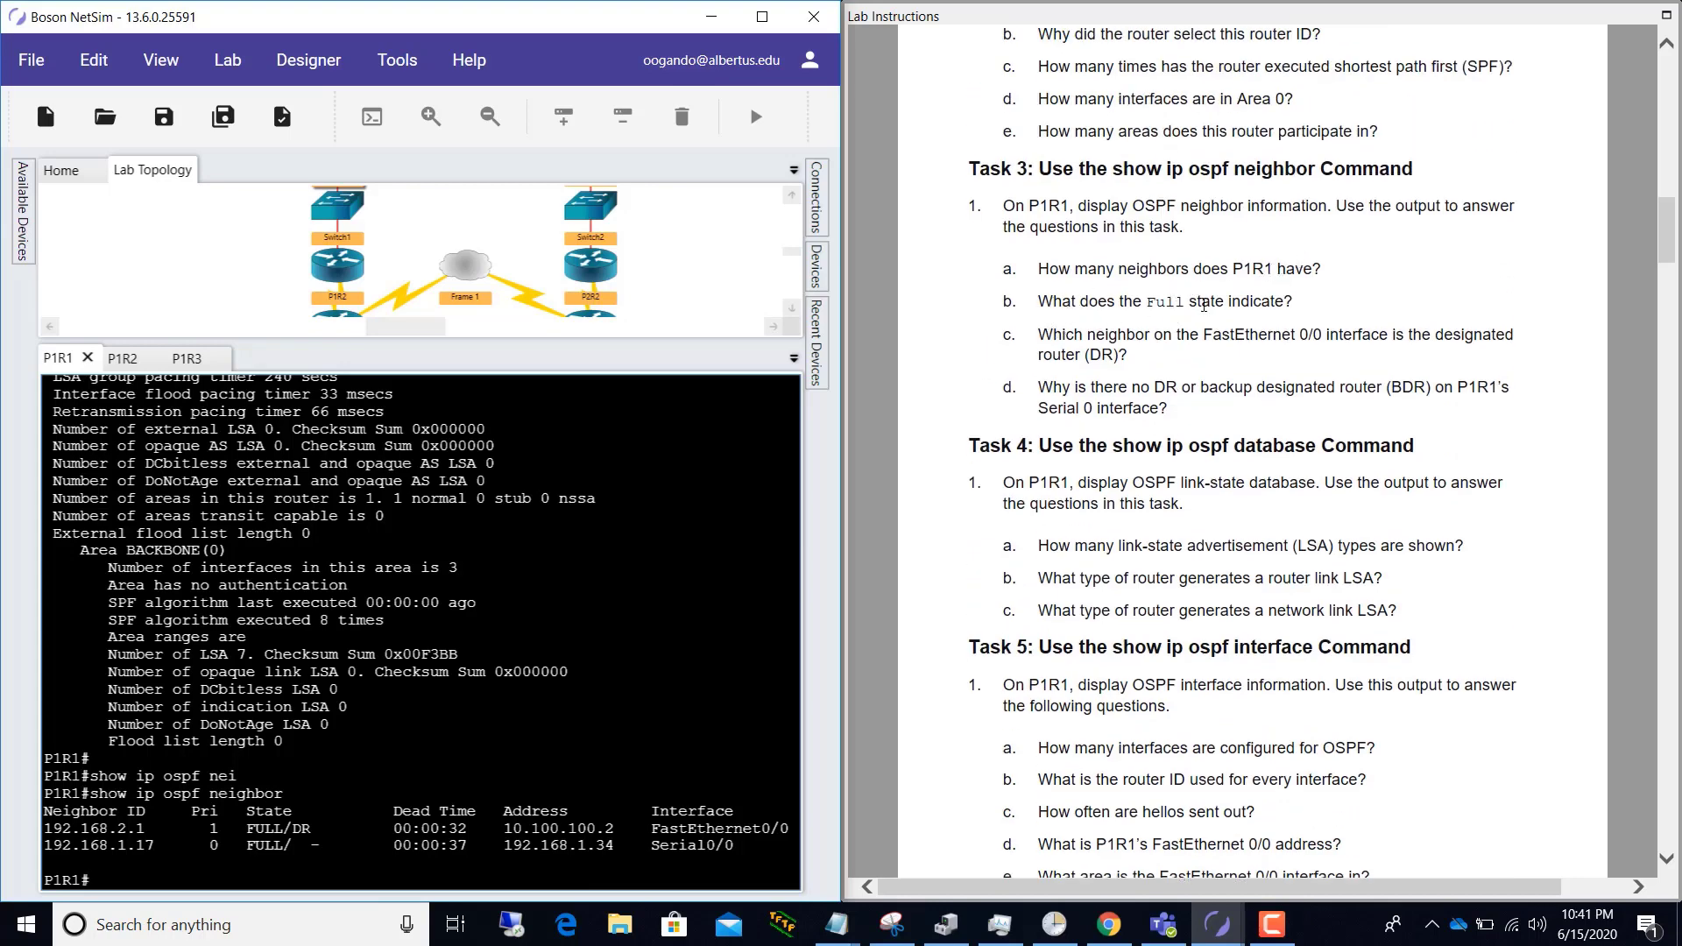
Step: Examine the Full states in the neighbor table and identify the neighbor ID of the designated router on FastEthernet0/0
double_click(263, 829)
double_click(265, 845)
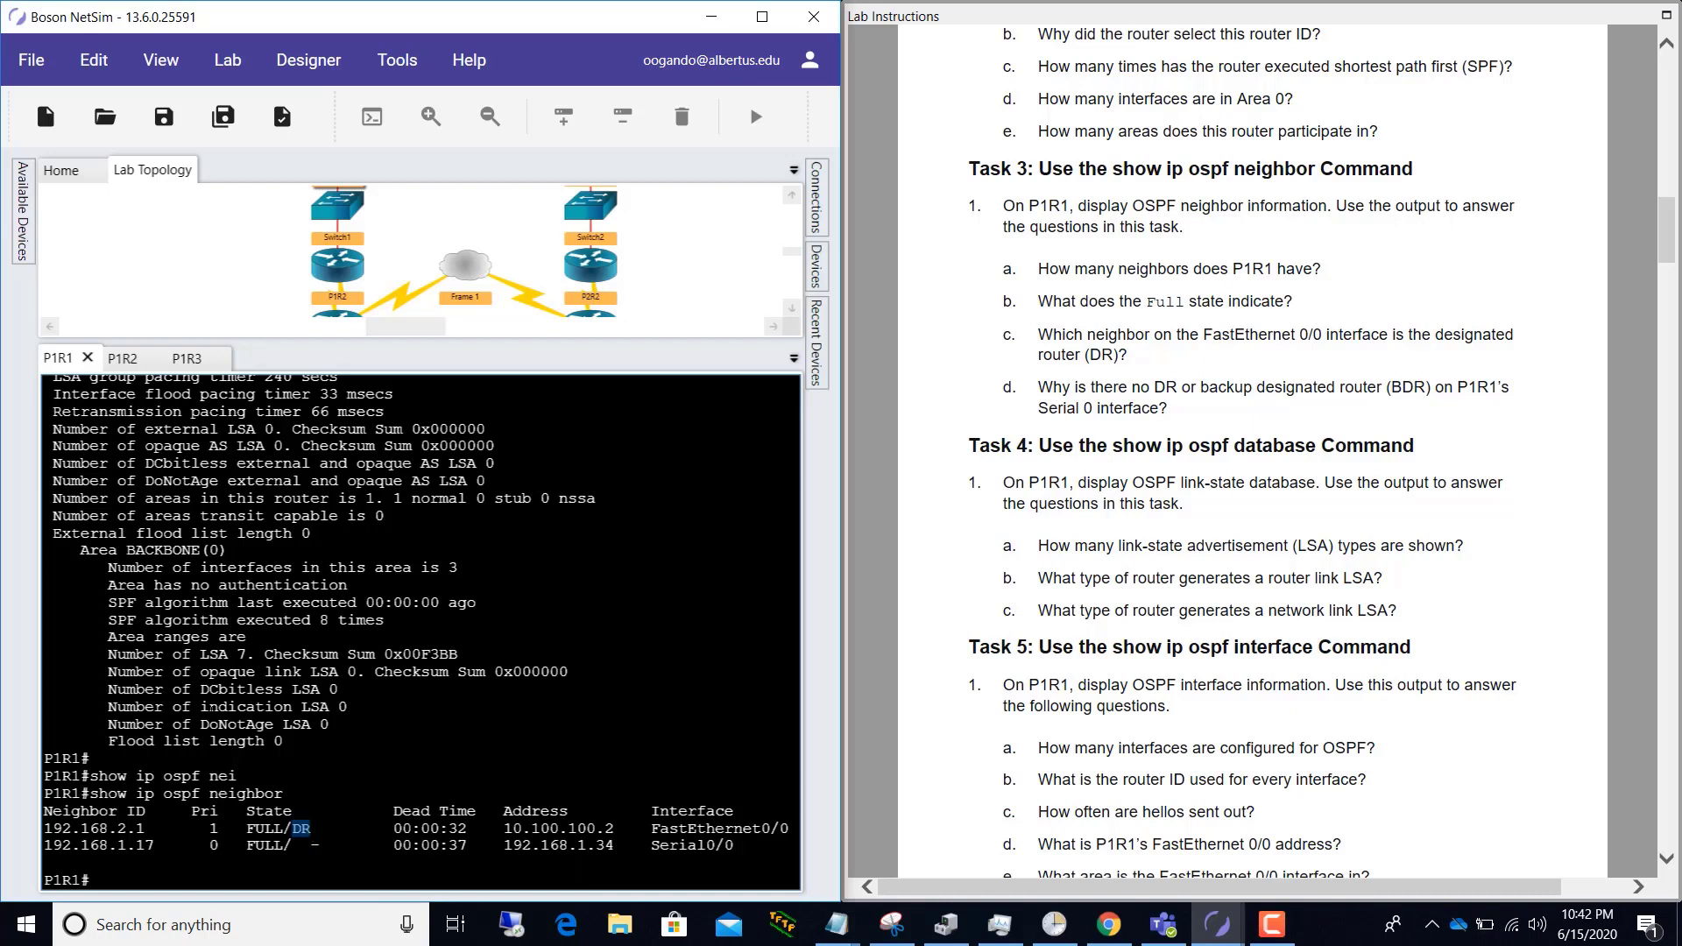
left_click_drag(155, 829, 44, 829)
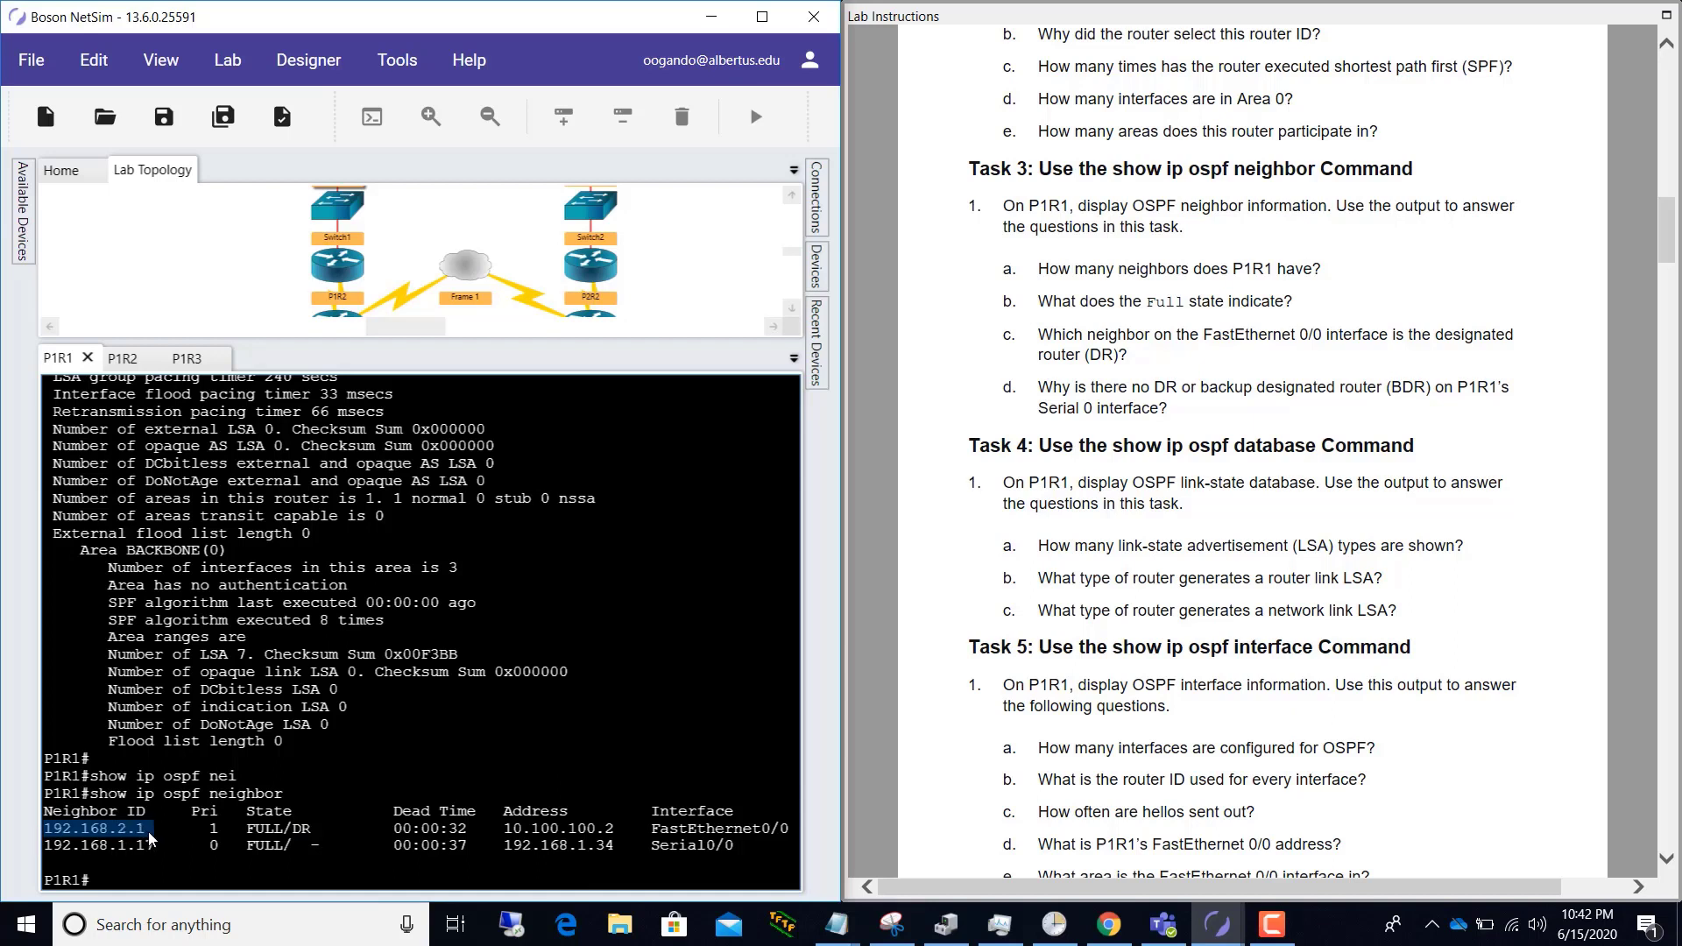
left_click_drag(155, 845, 43, 845)
left_click_drag(144, 829, 44, 829)
Step: Examine the Serial0/0 neighbor entry against the Task 3 question about the missing DR or BDR
left_click(1203, 386)
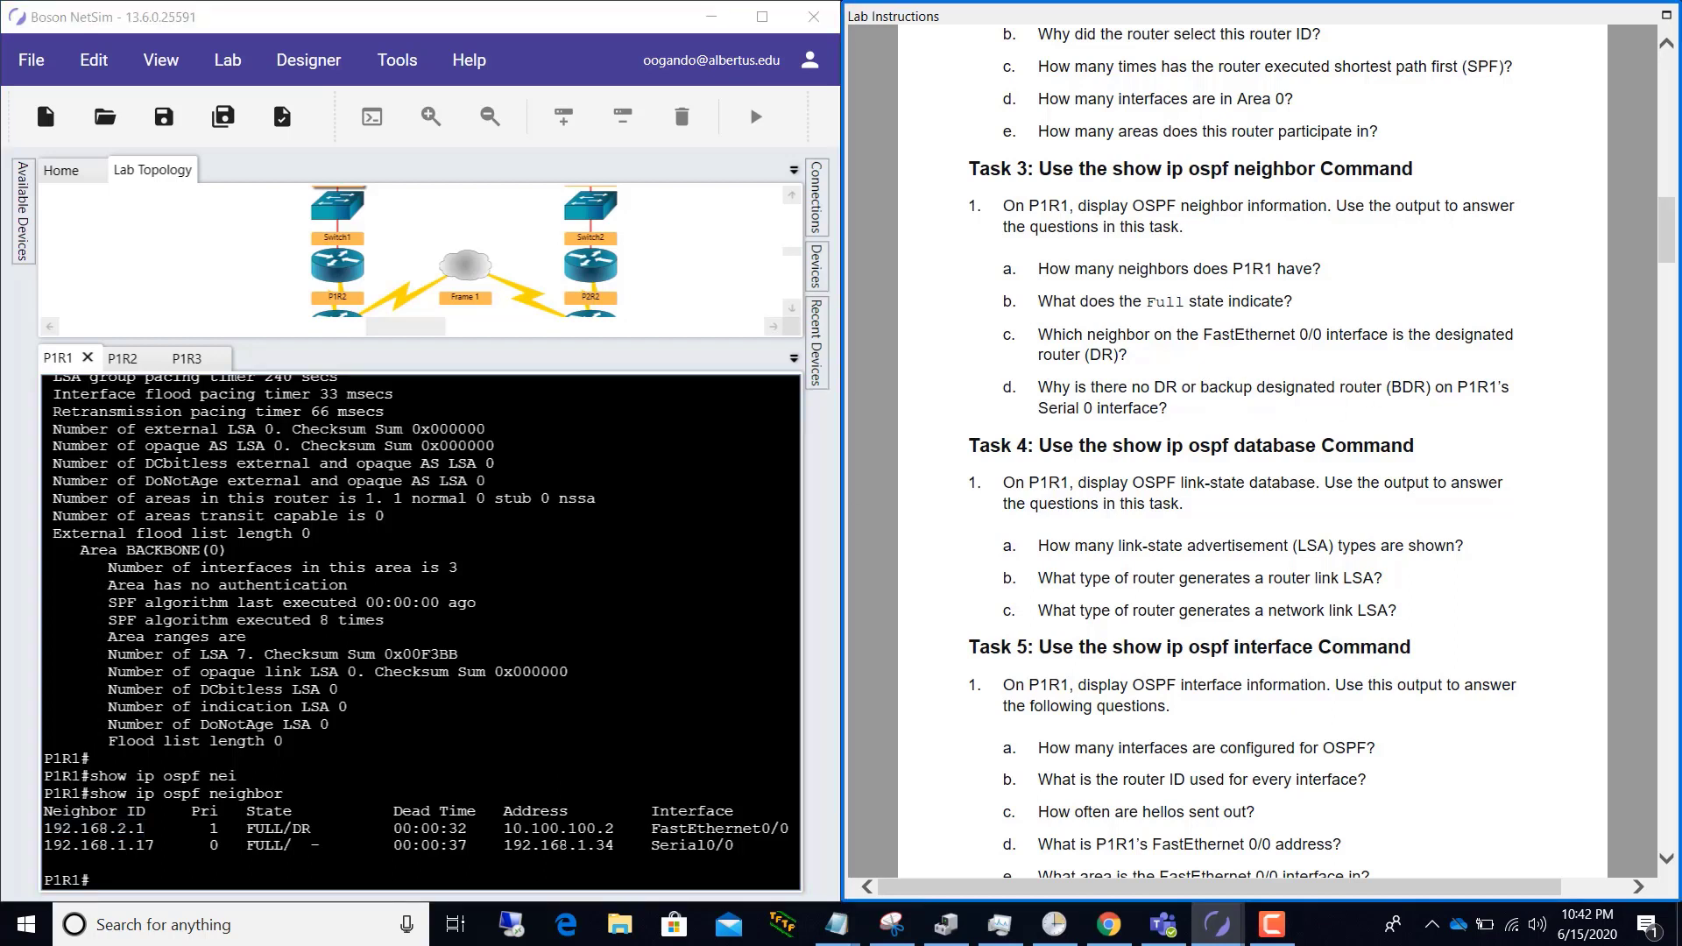
left_click_drag(736, 846, 41, 848)
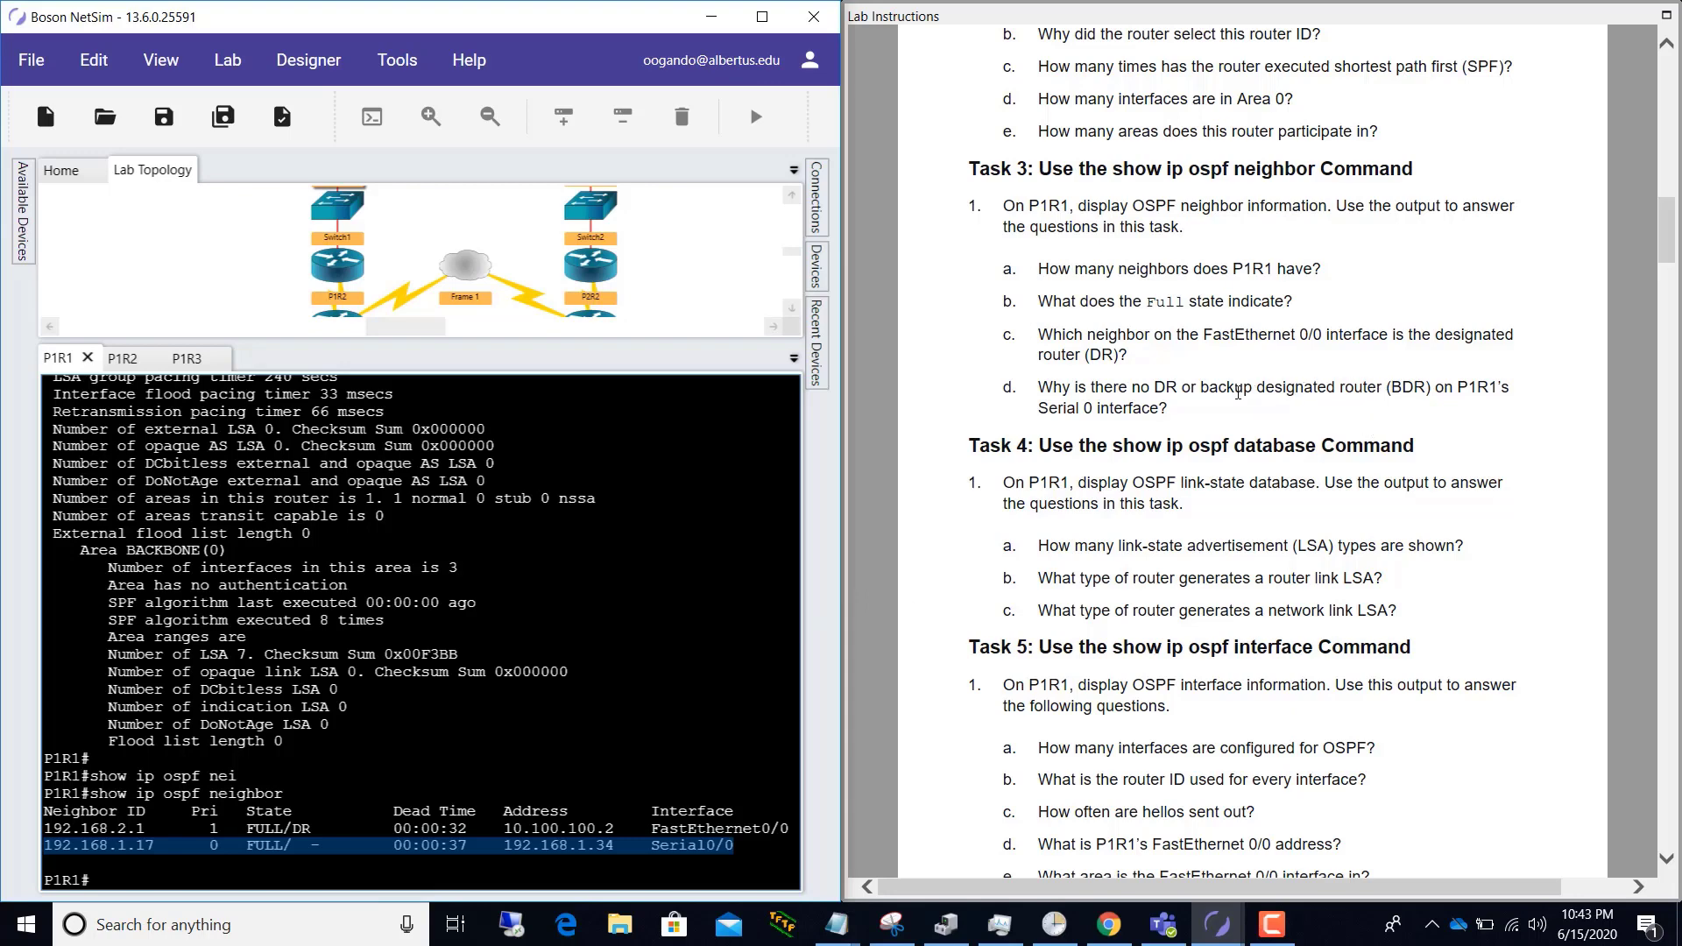
left_click(1210, 408)
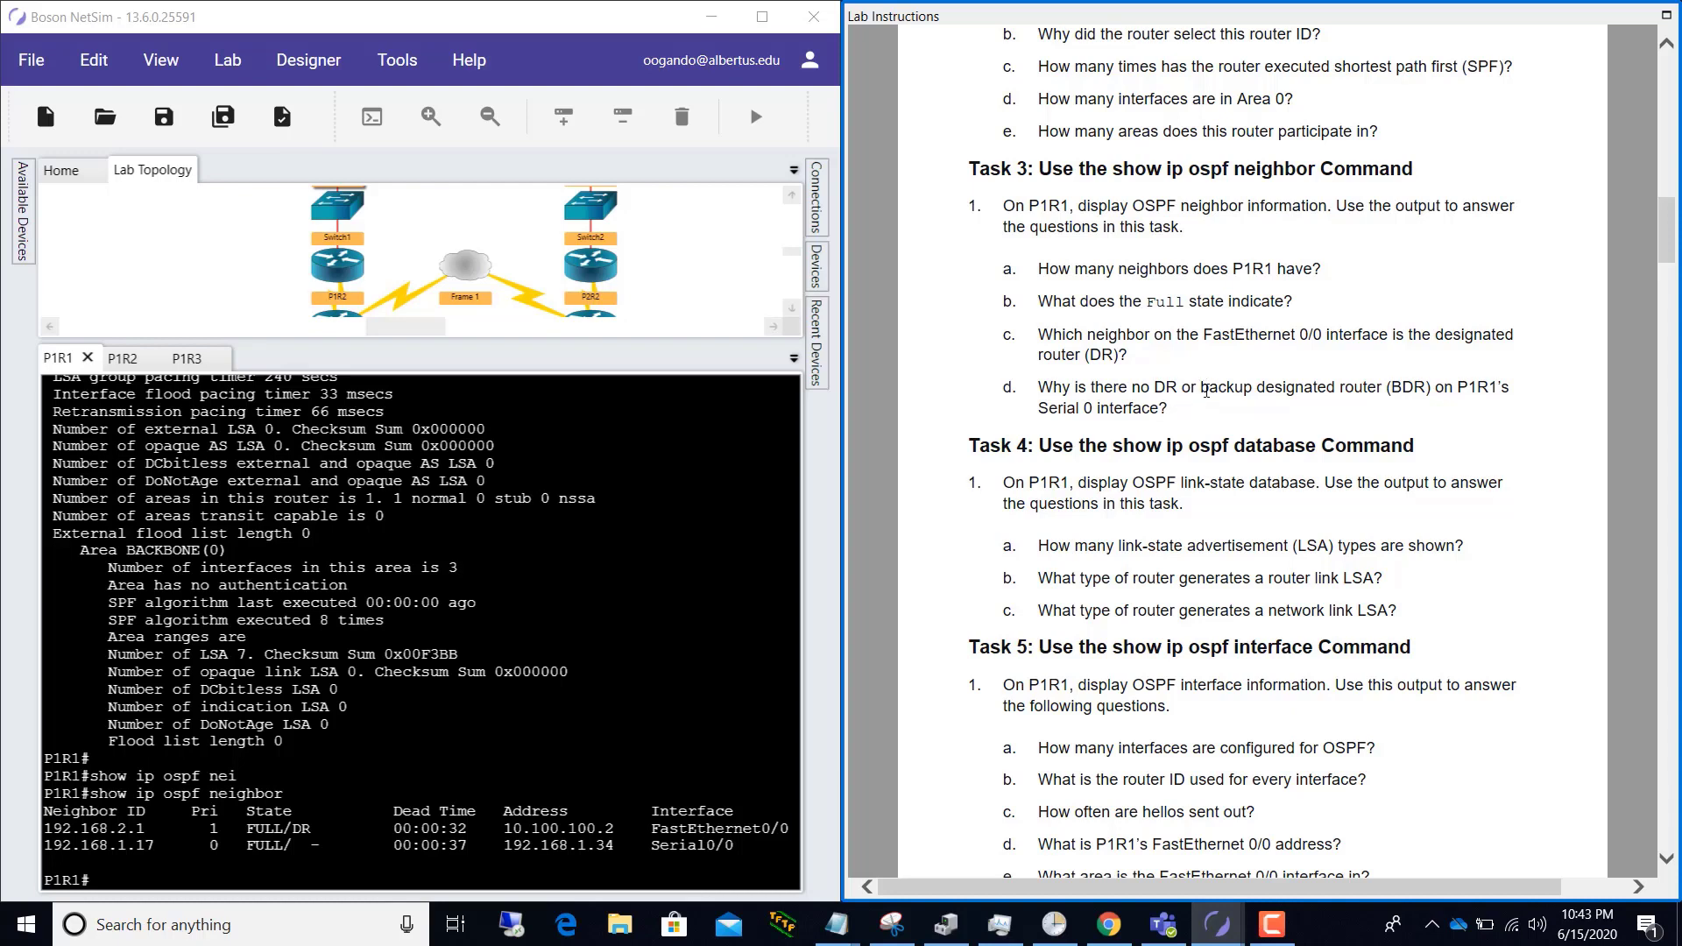
Step: Display P1R1's OSPF link-state database with show ip ospf database and identify the LSA types for the Task 4 questions
scroll(1207, 391, "down", 3)
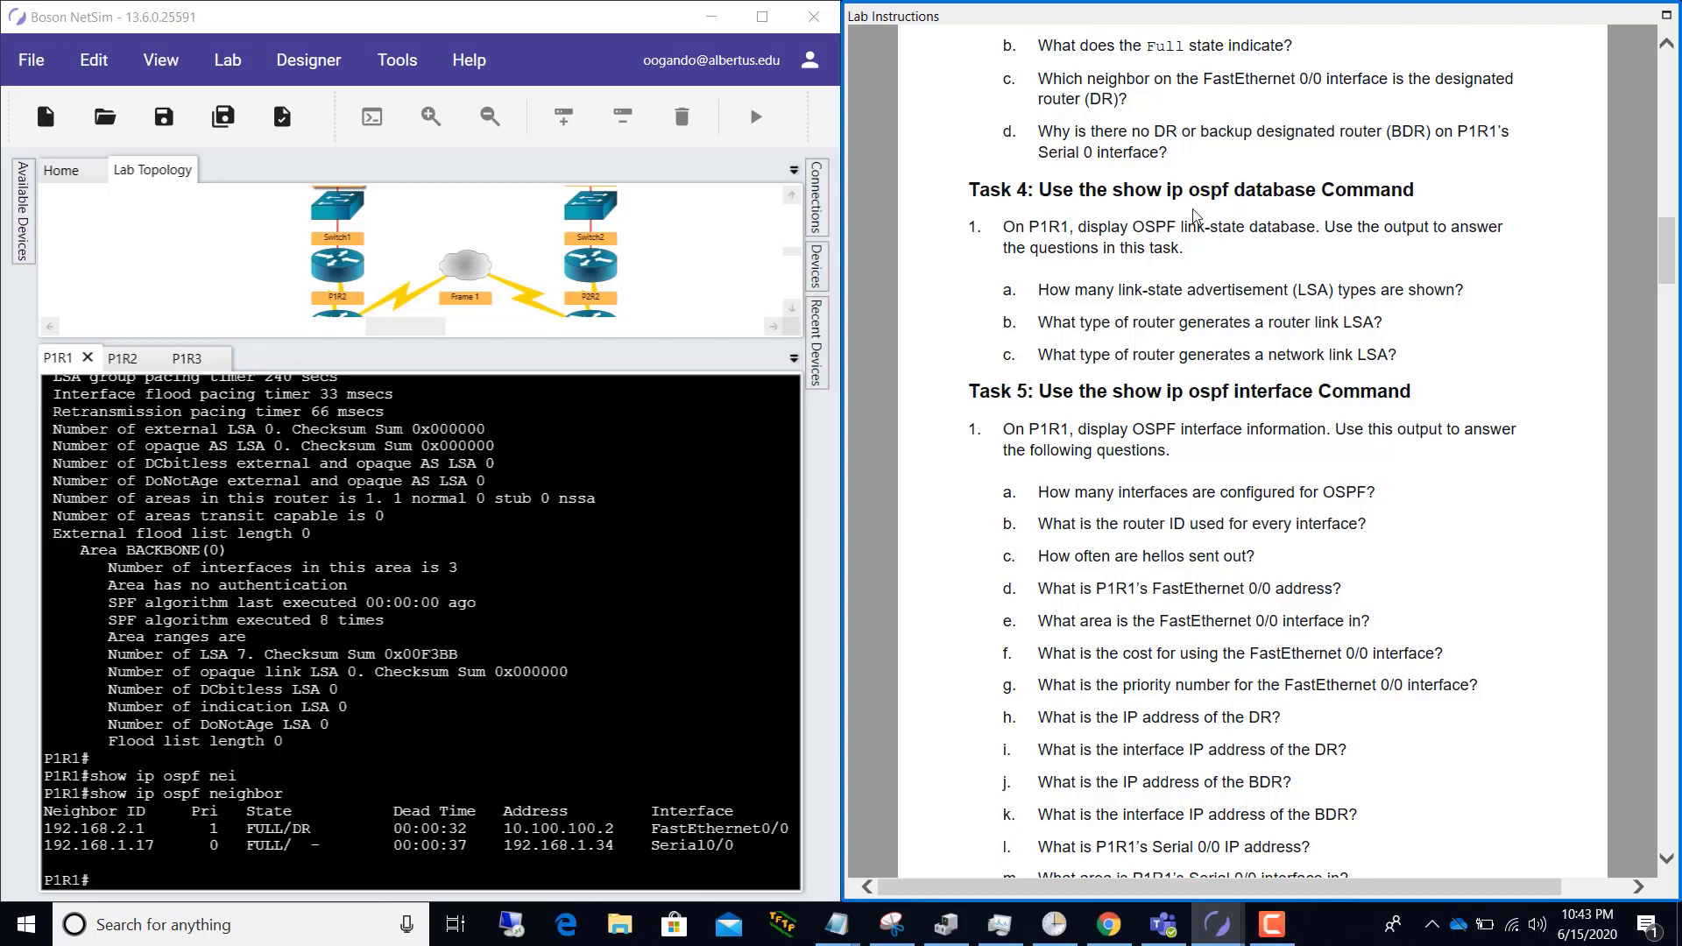
key("alt+Tab")
type("show ")
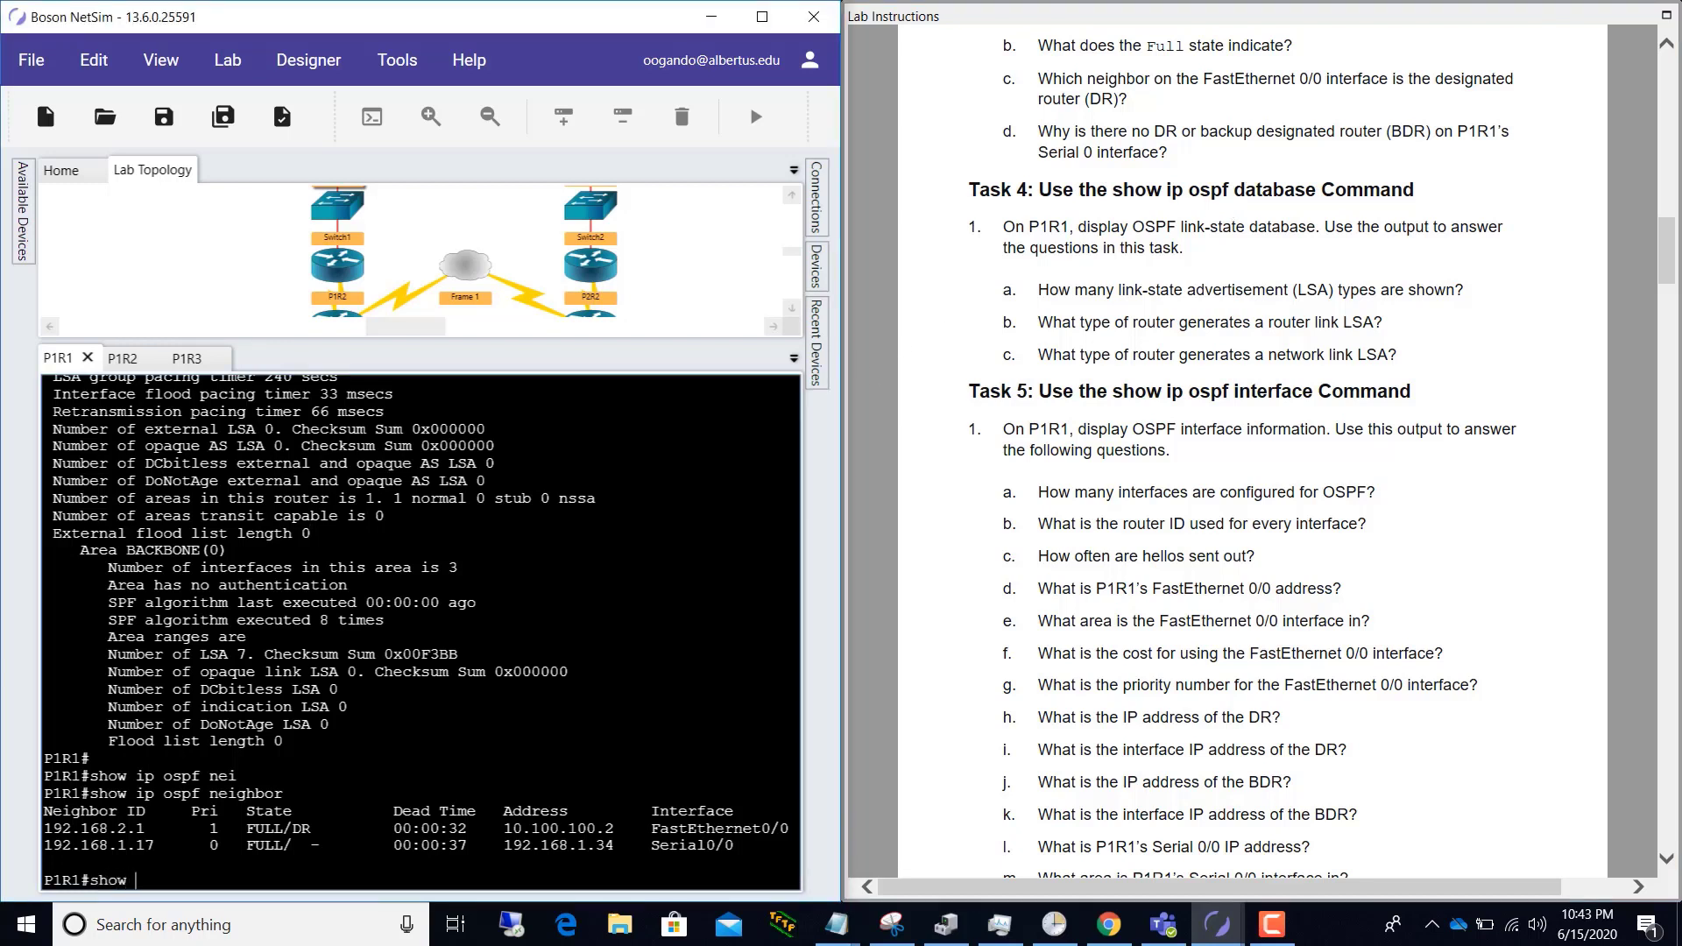
type("ip osp")
key("Tab")
type("da")
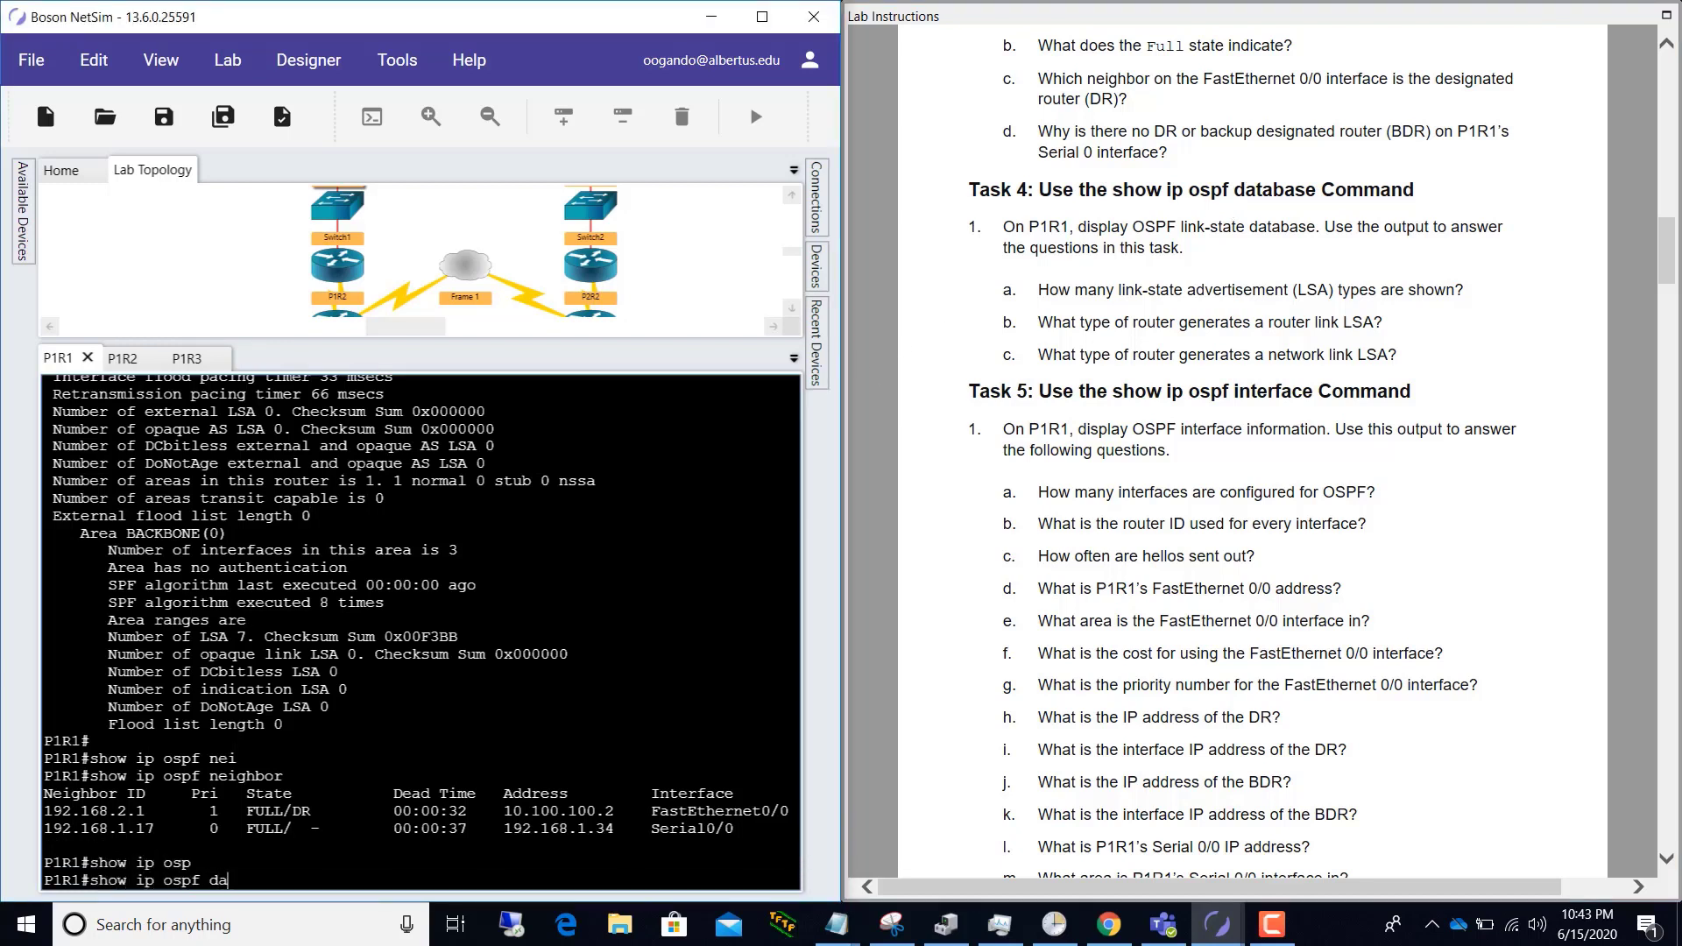
key("Tab")
key("Return")
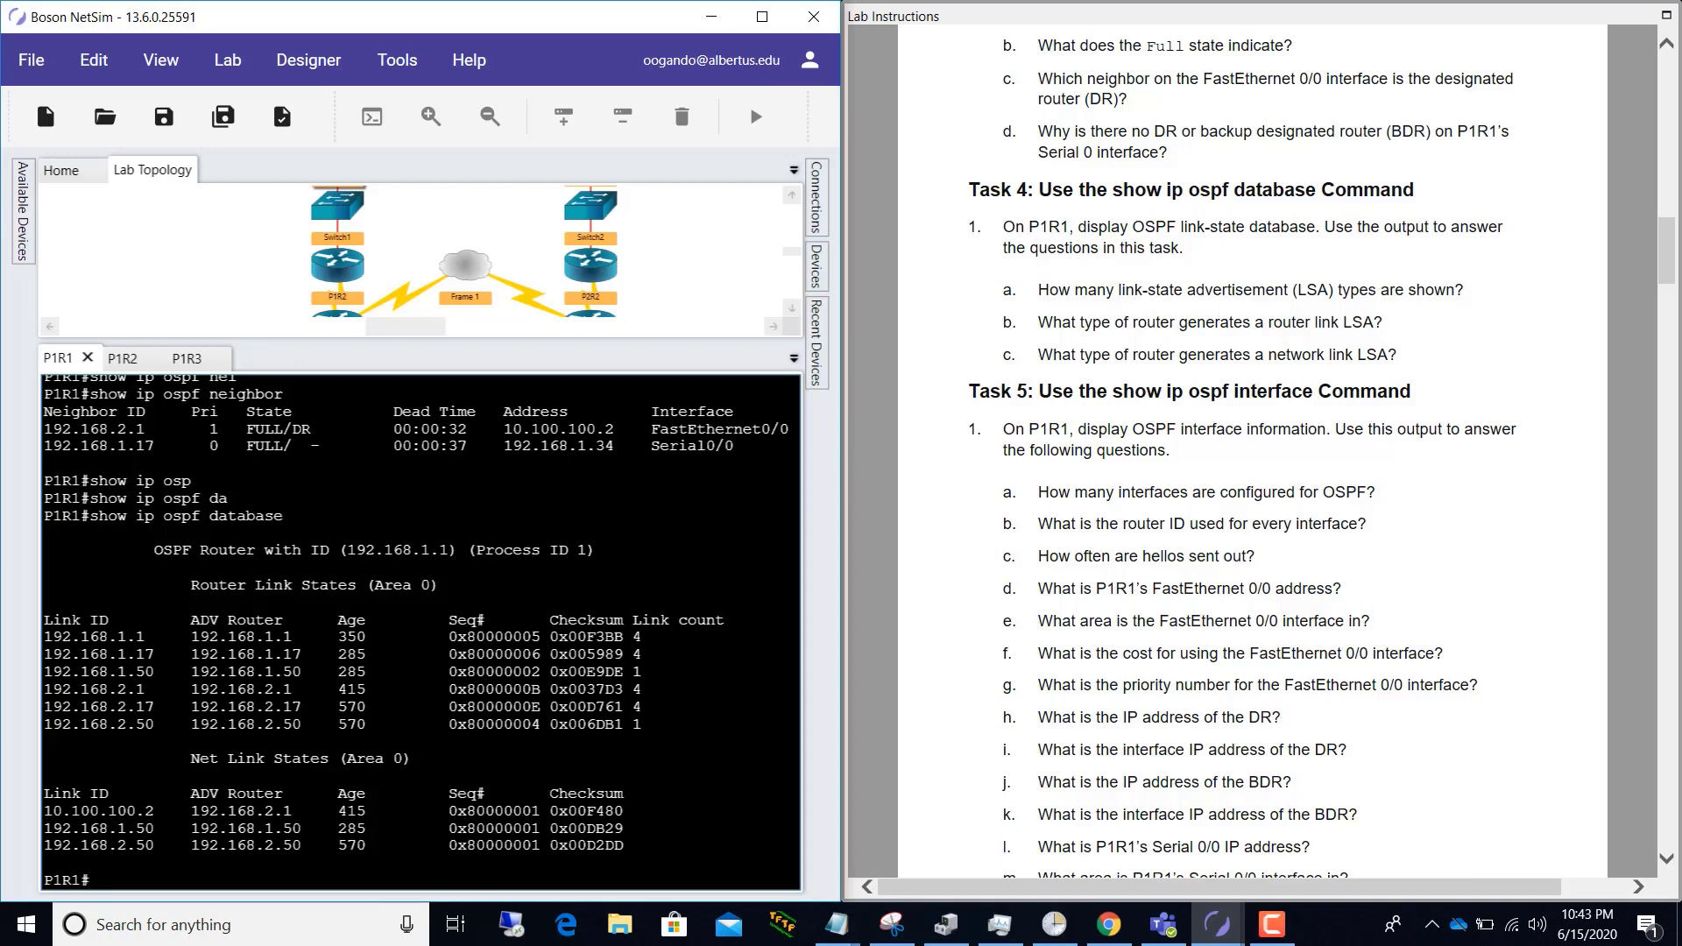
left_click_drag(190, 585, 439, 585)
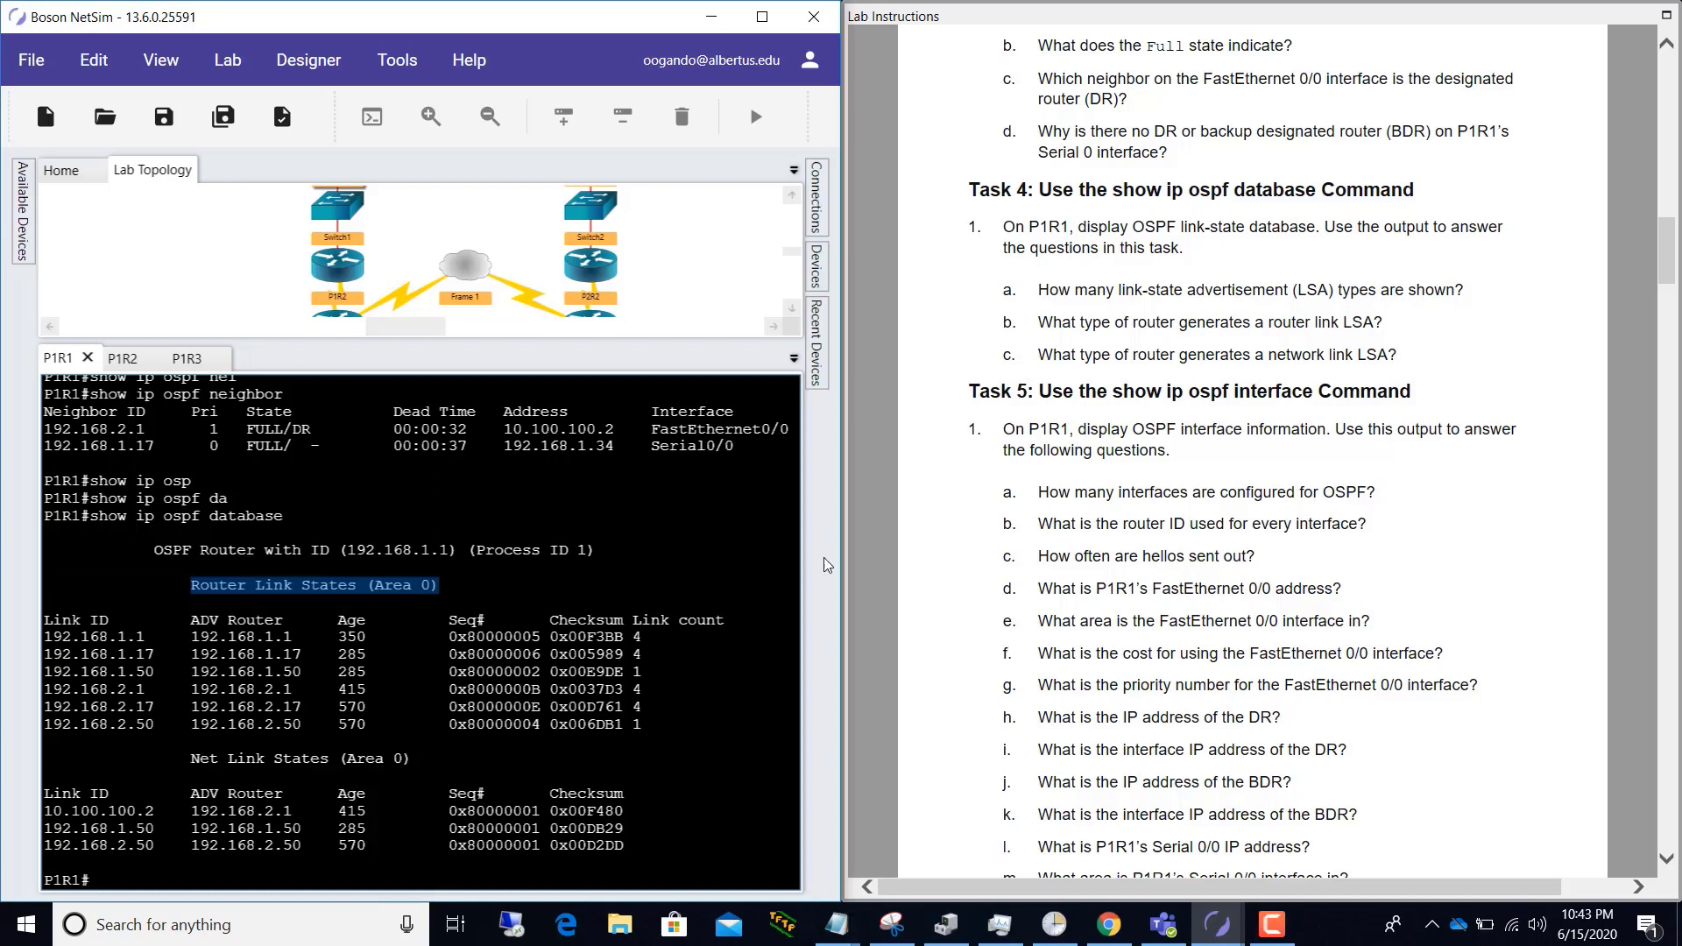
left_click(1224, 291)
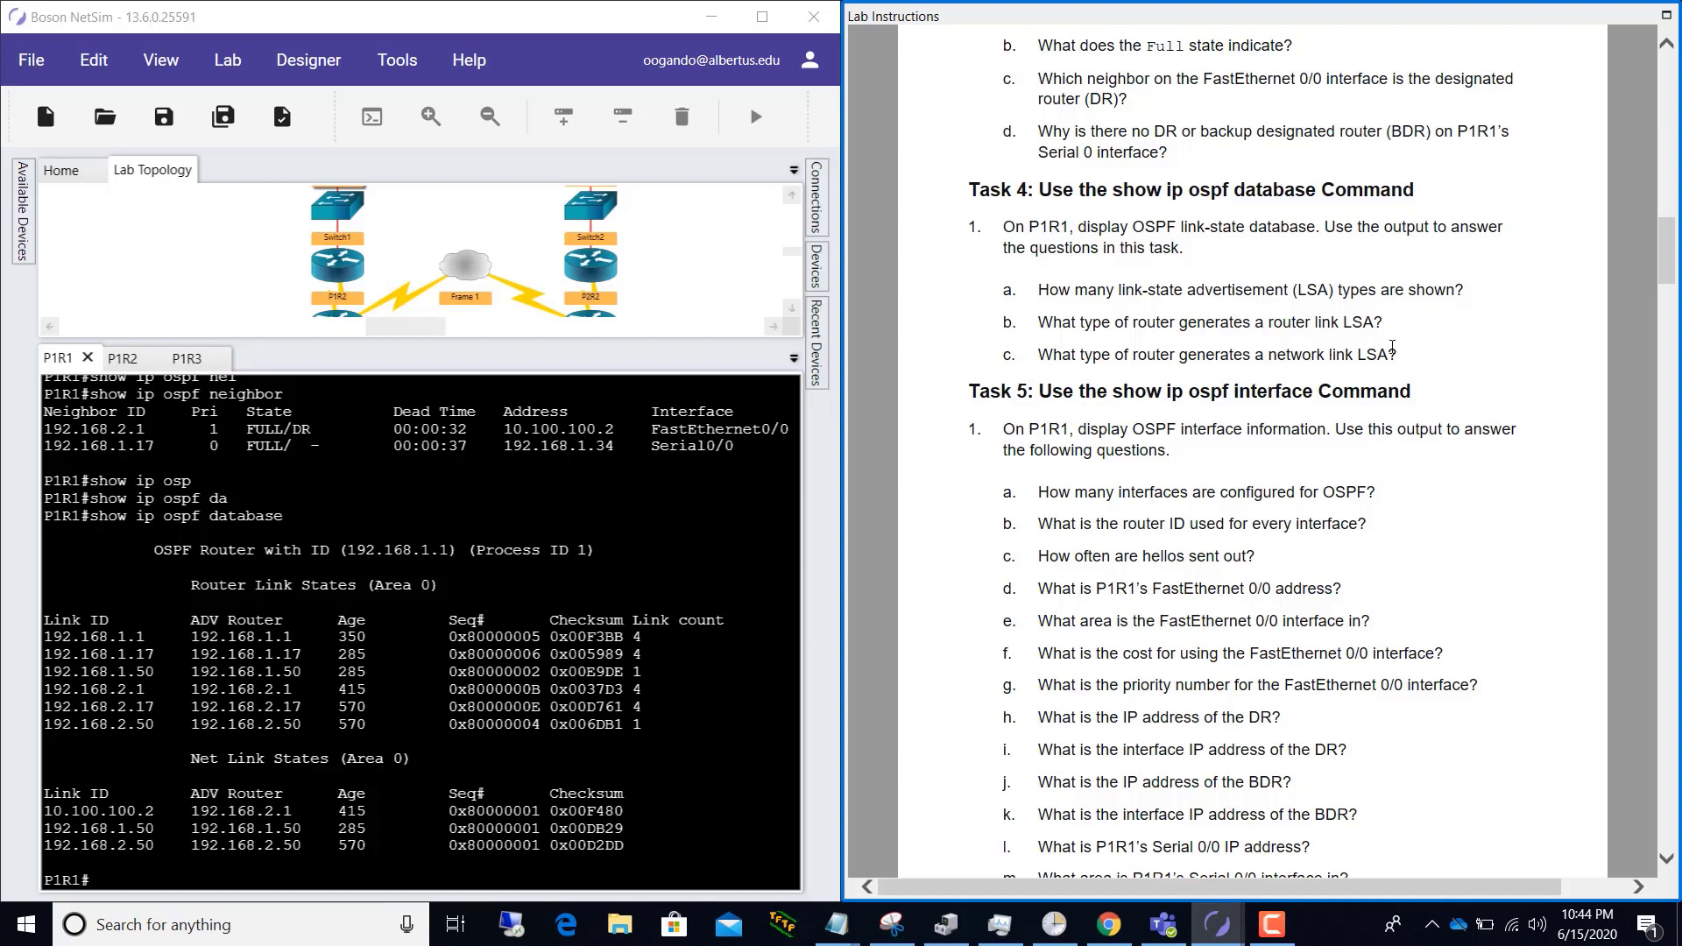
Step: Read the Task 5 questions, run show ip ospf interface on P1R1 and page through its full output
scroll(1298, 368, "down", 5)
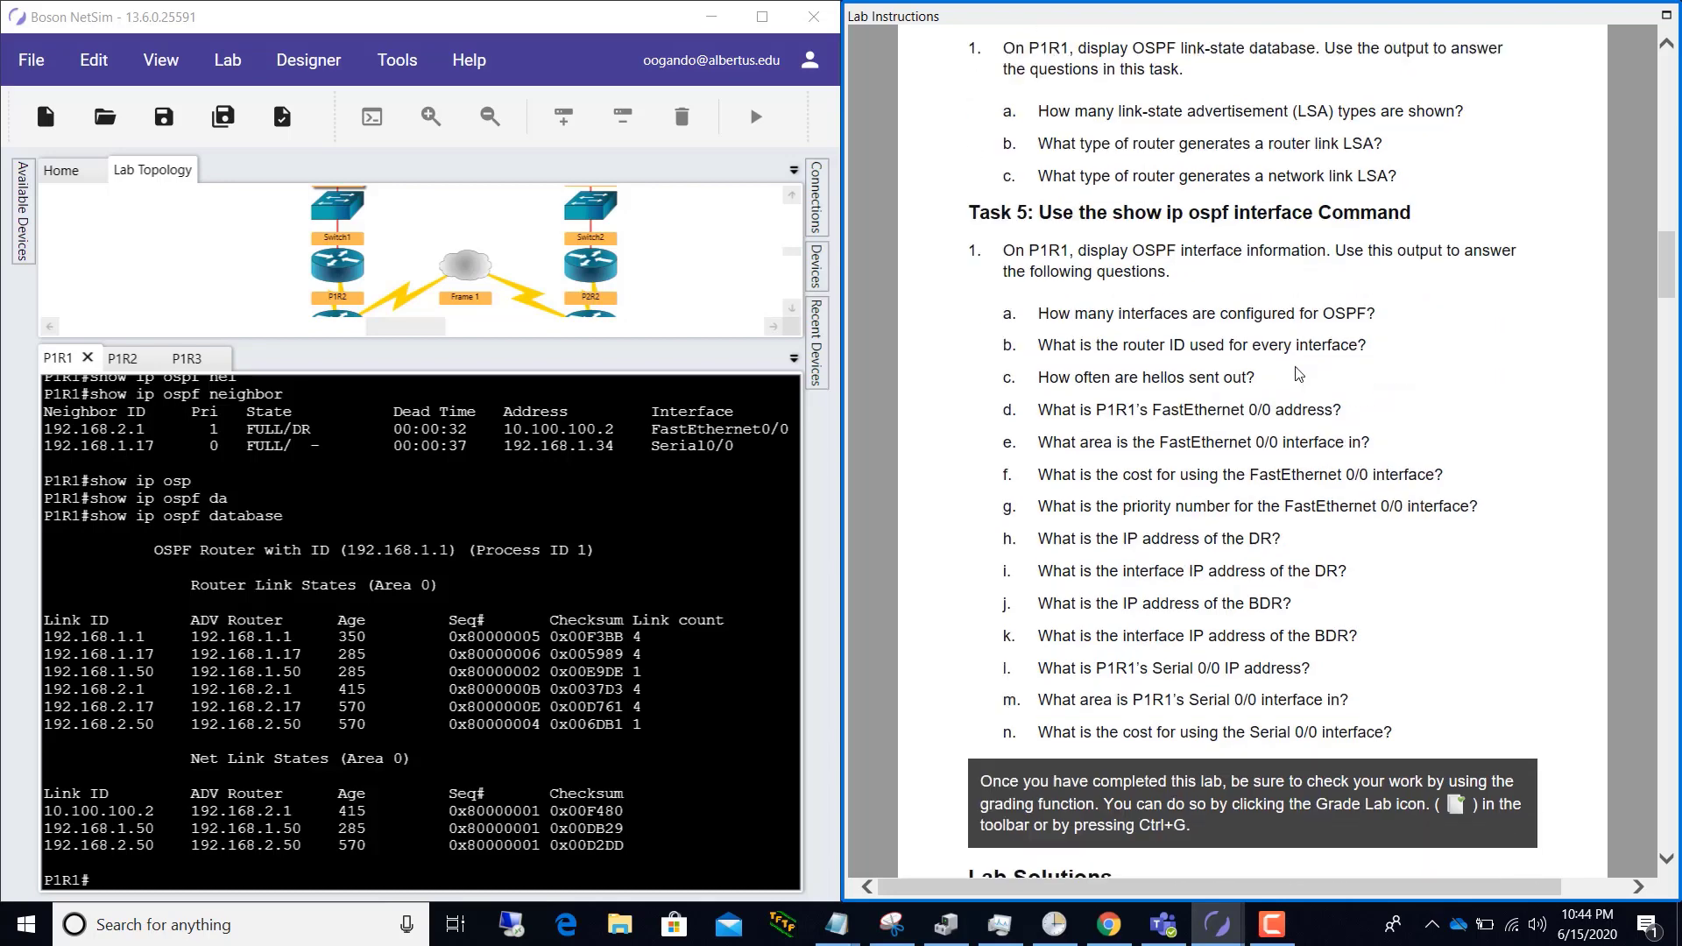
scroll(1298, 368, "up", 2)
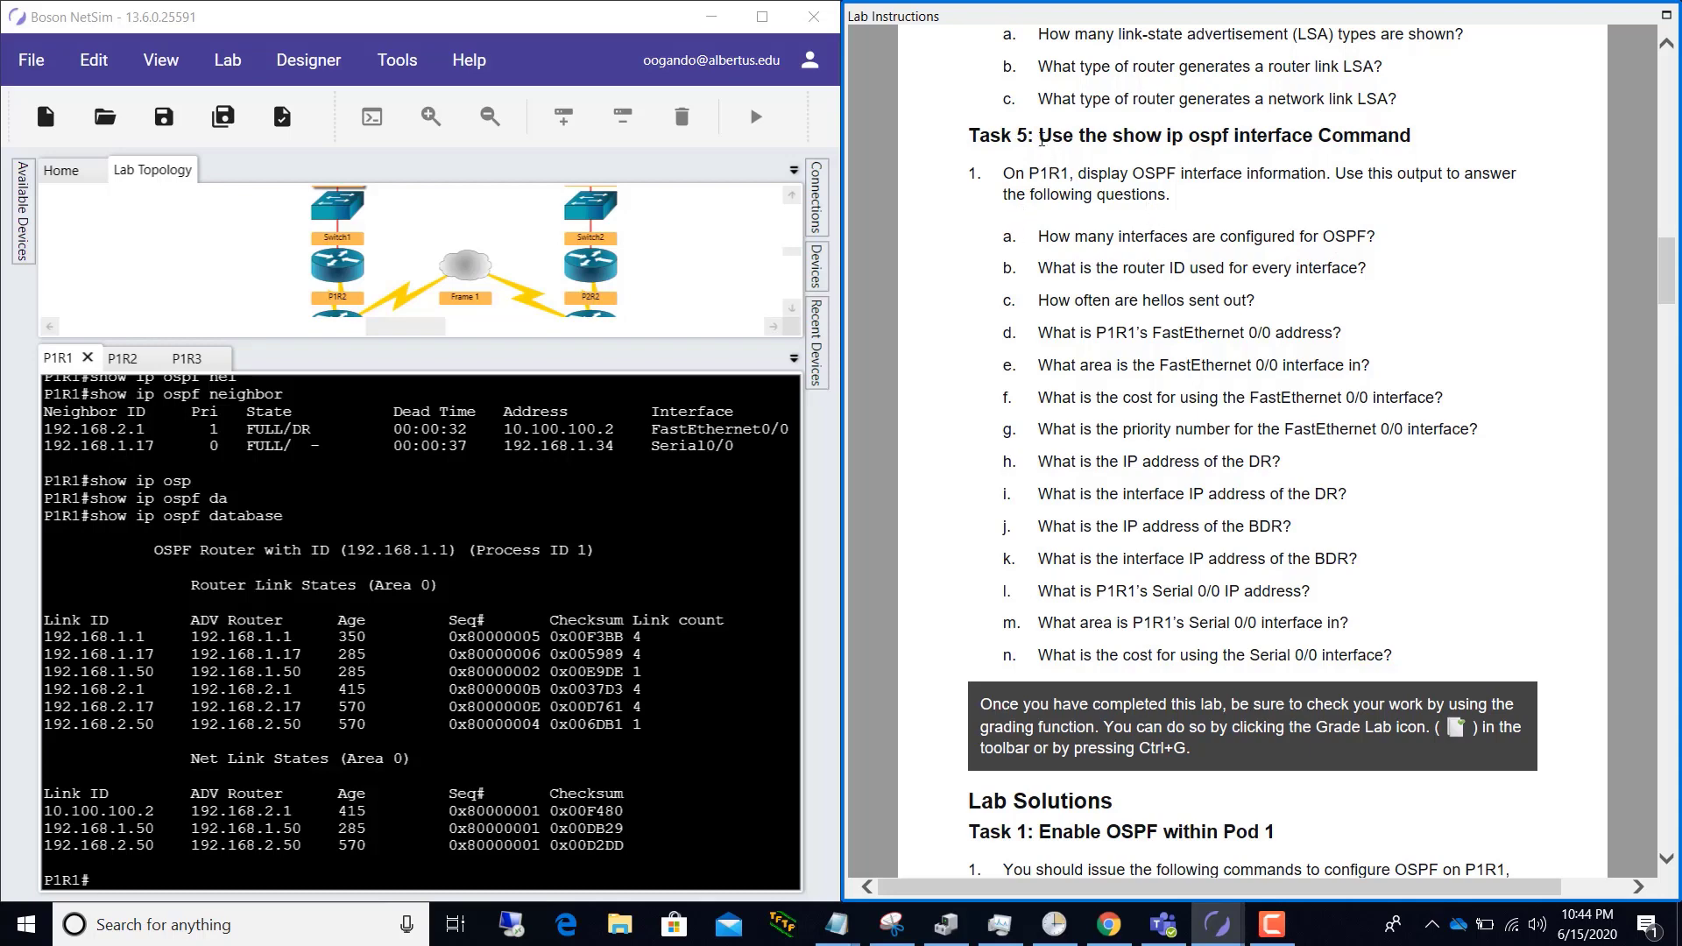
left_click(632, 620)
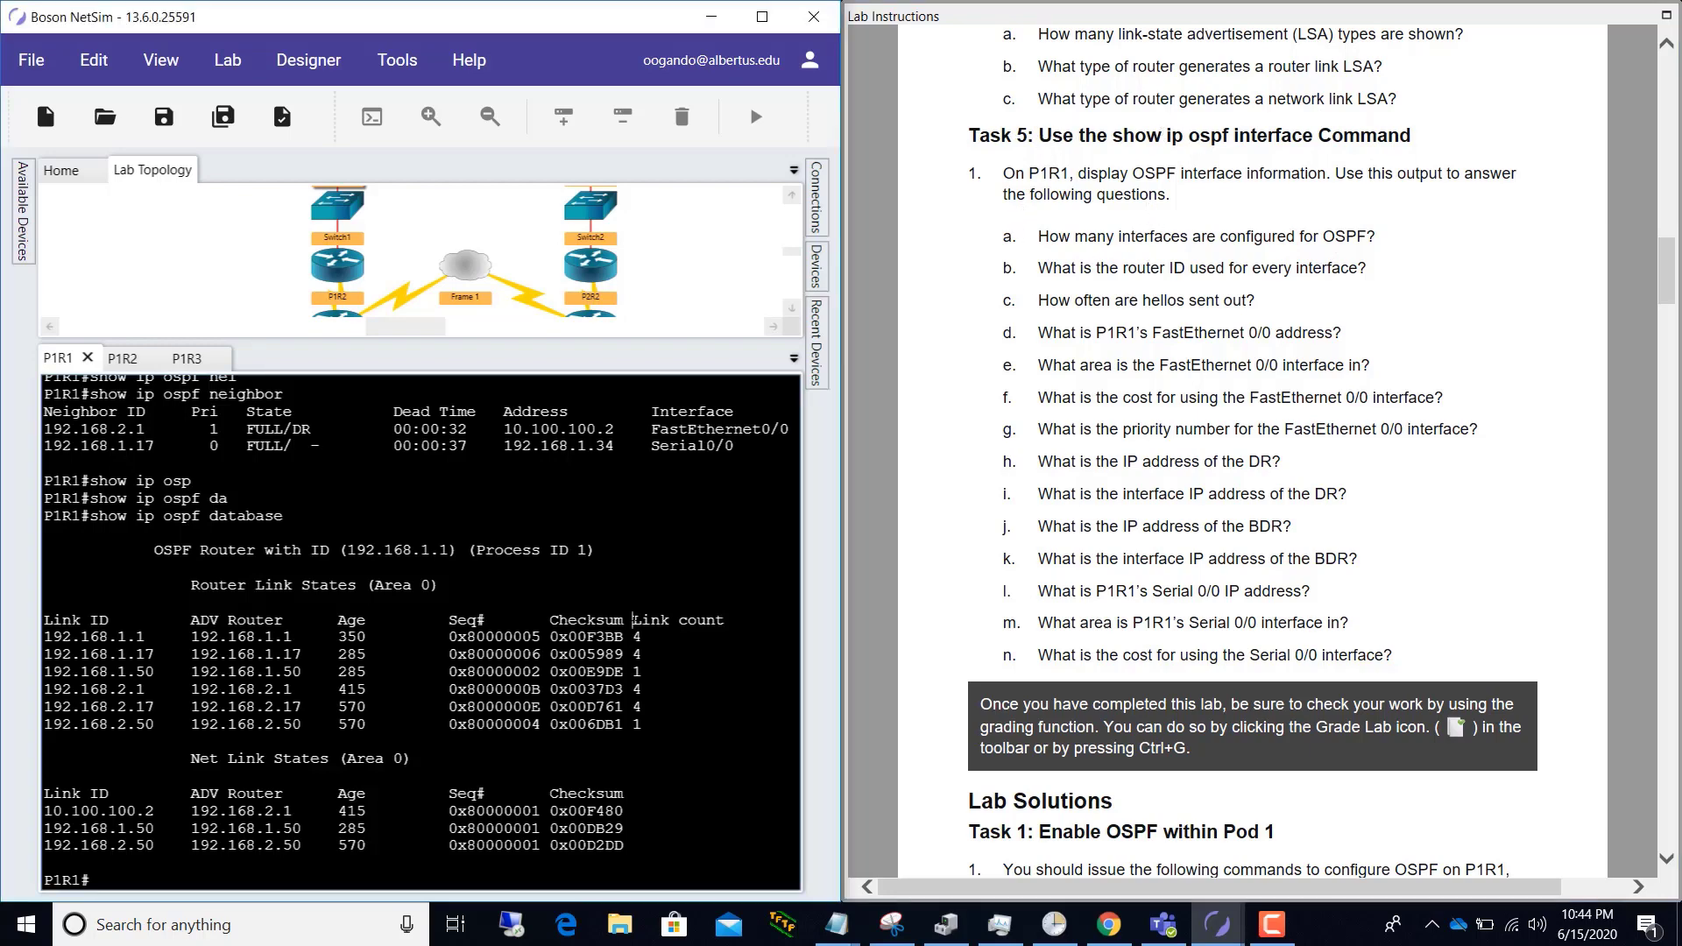
type("show ip osp")
key("Tab")
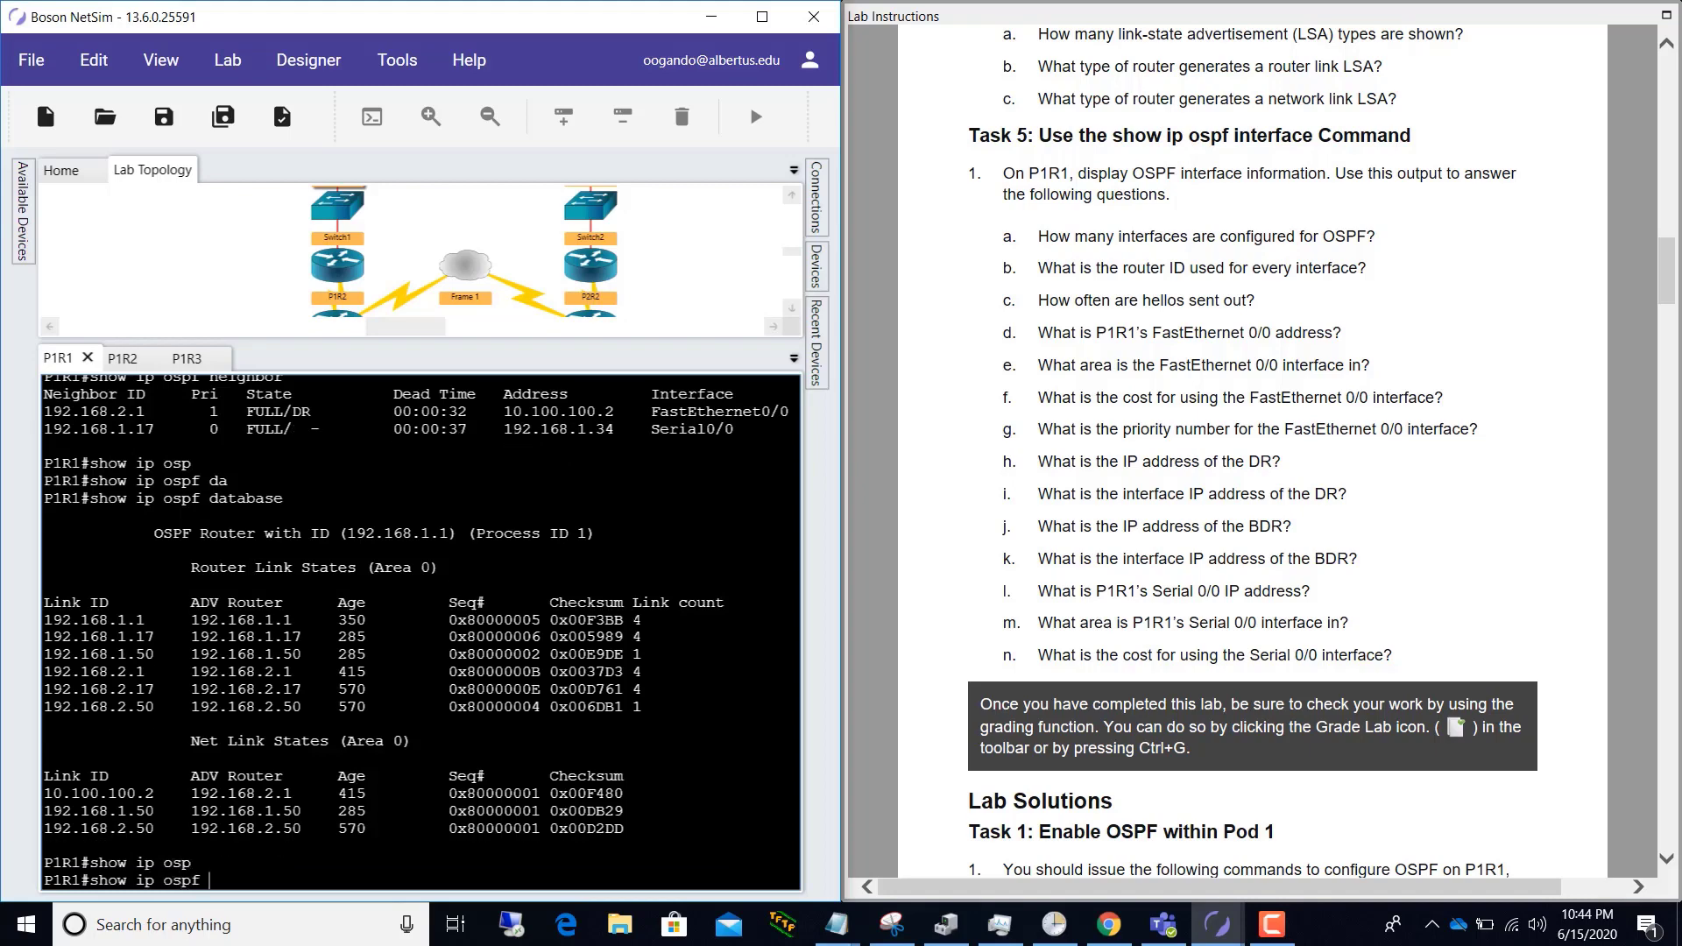
type("in")
key("Tab")
key("Return")
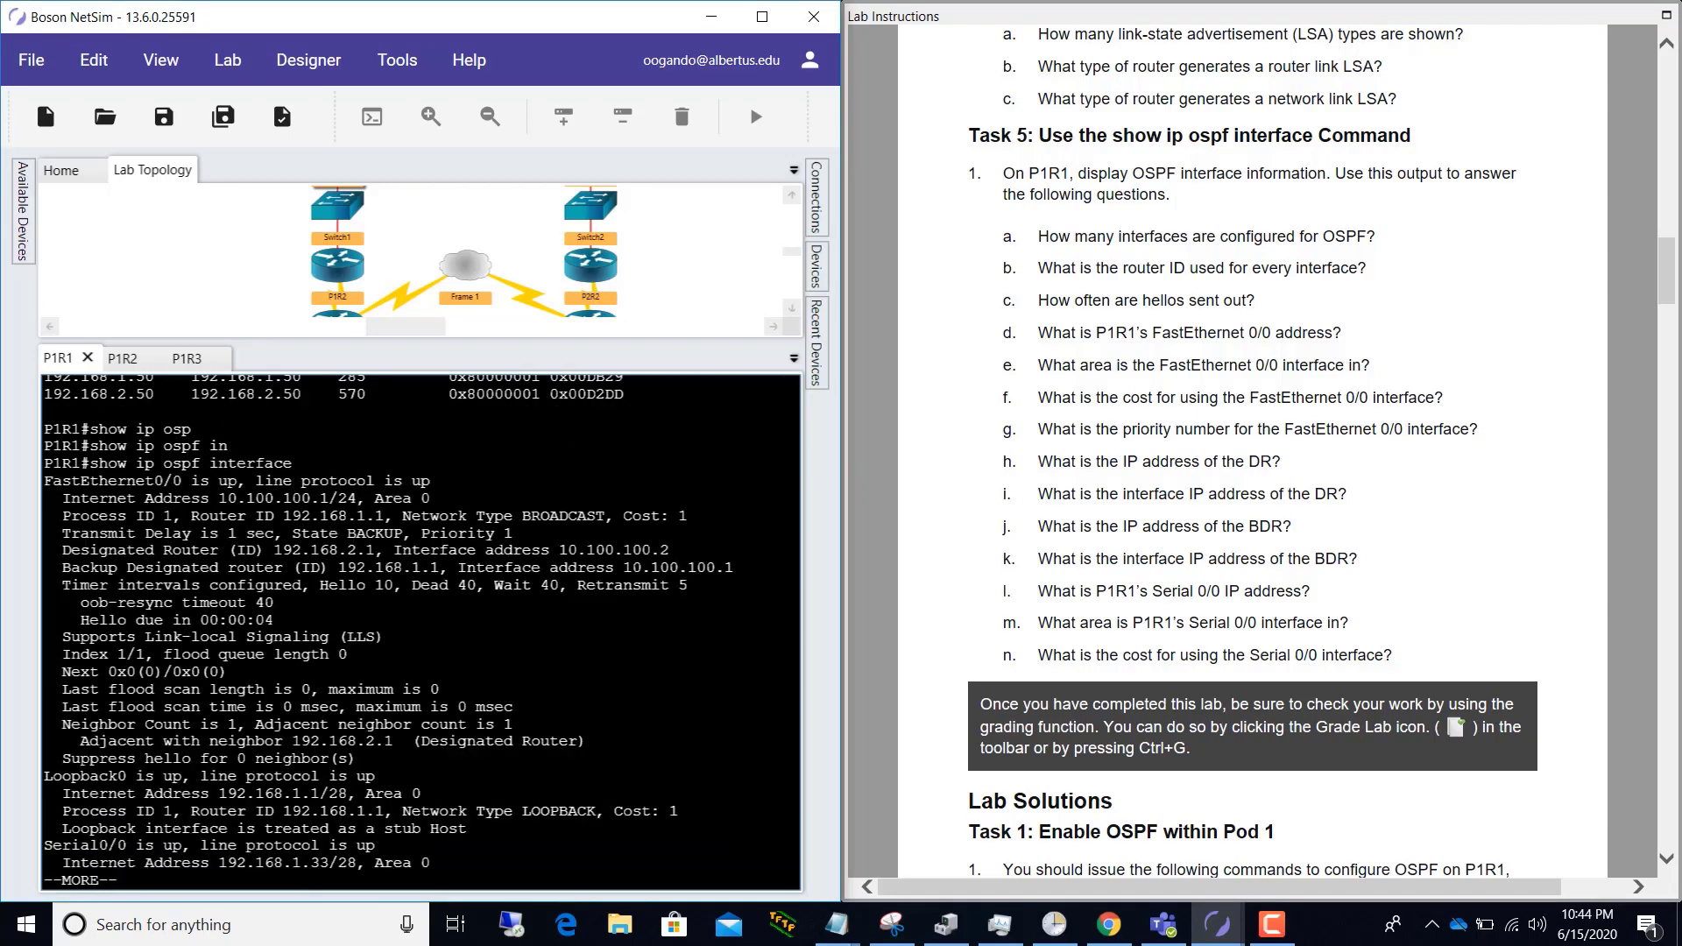
key("space")
key("space")
key("Return")
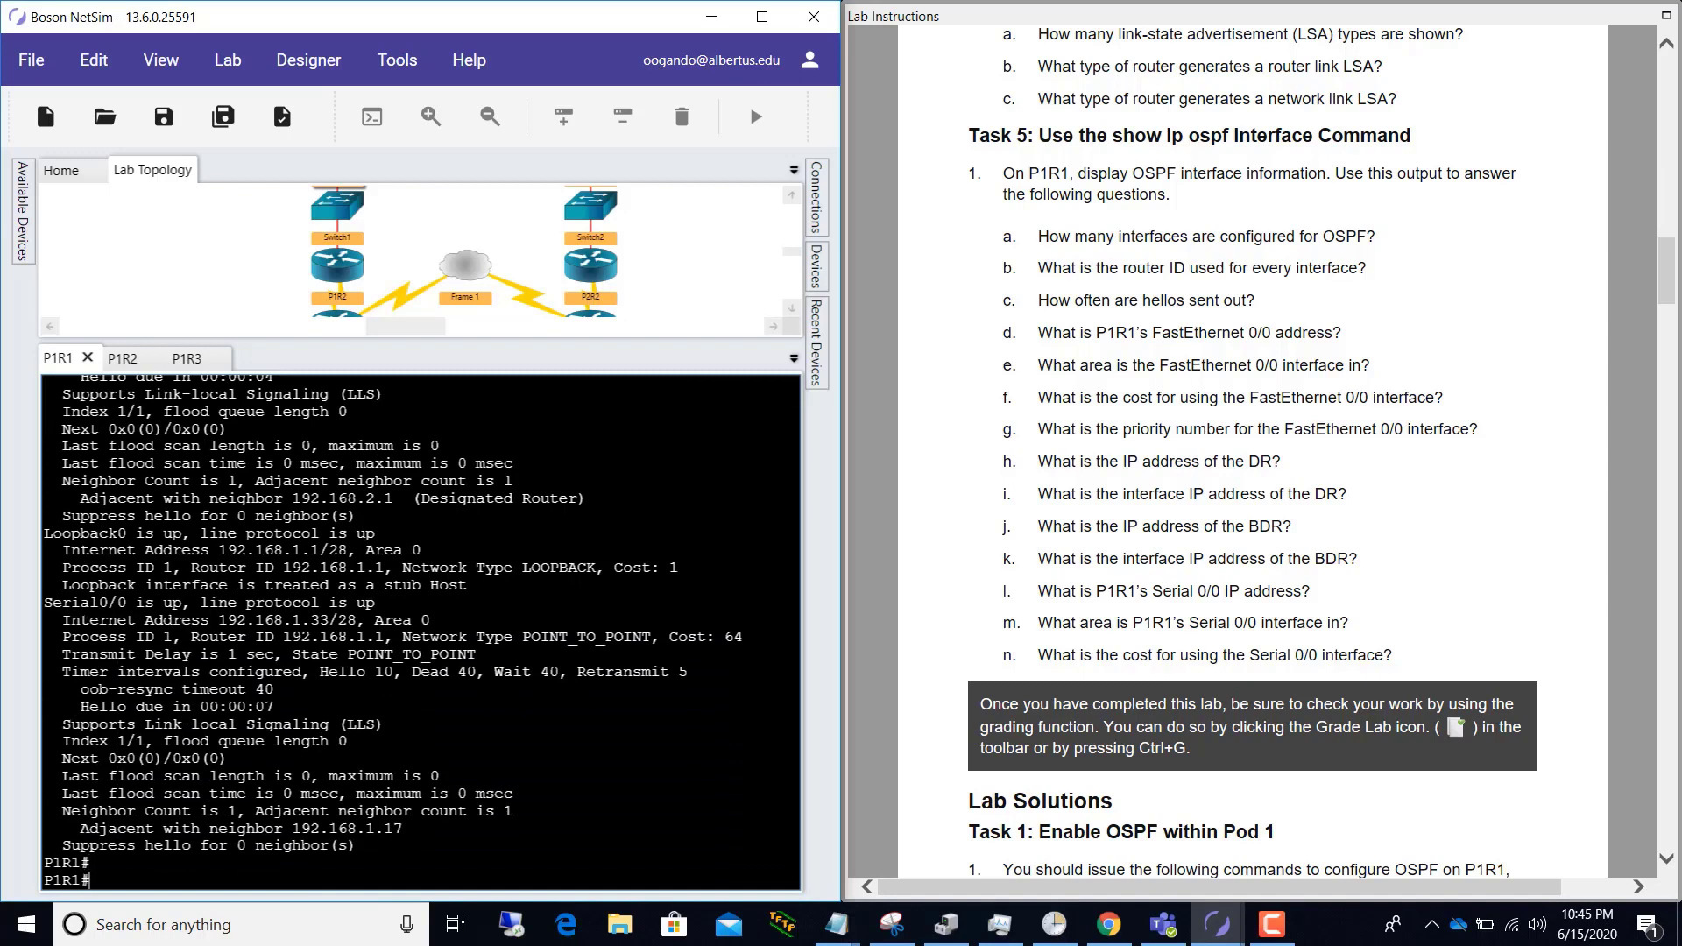
Step: Identify each OSPF-enabled interface in P1R1's show ip ospf interface output for the Task 5 interface-count question
scroll(420, 631, "up", 2)
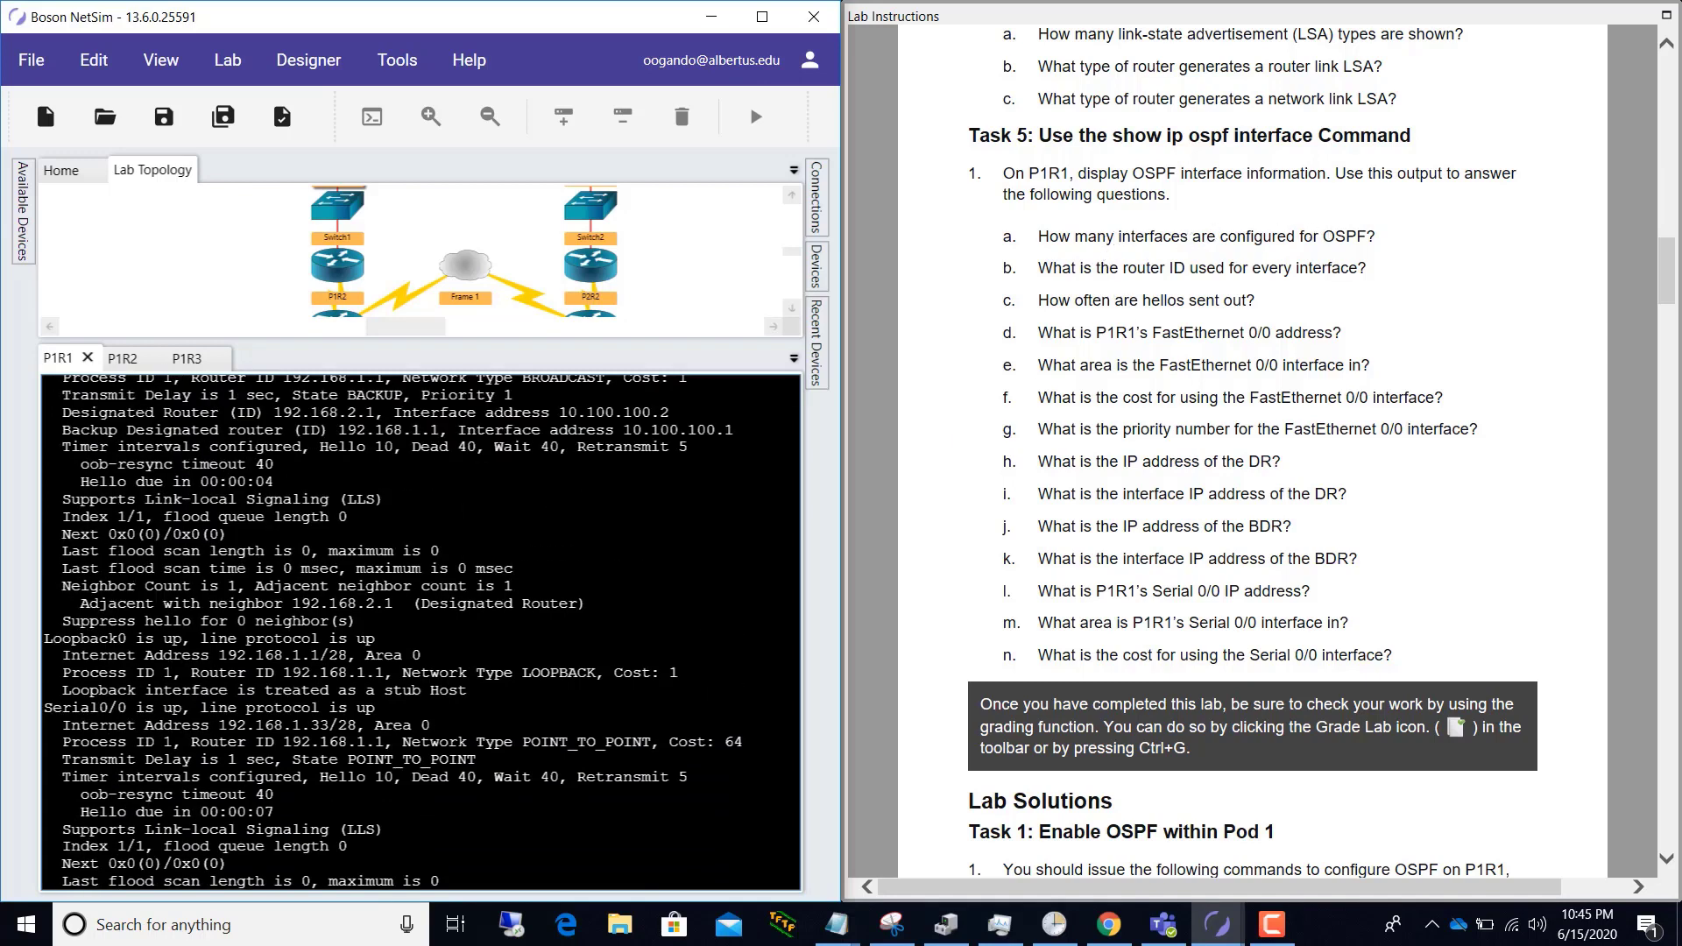
left_click_drag(44, 708, 127, 708)
left_click_drag(46, 638, 127, 639)
scroll(421, 631, "up", 1)
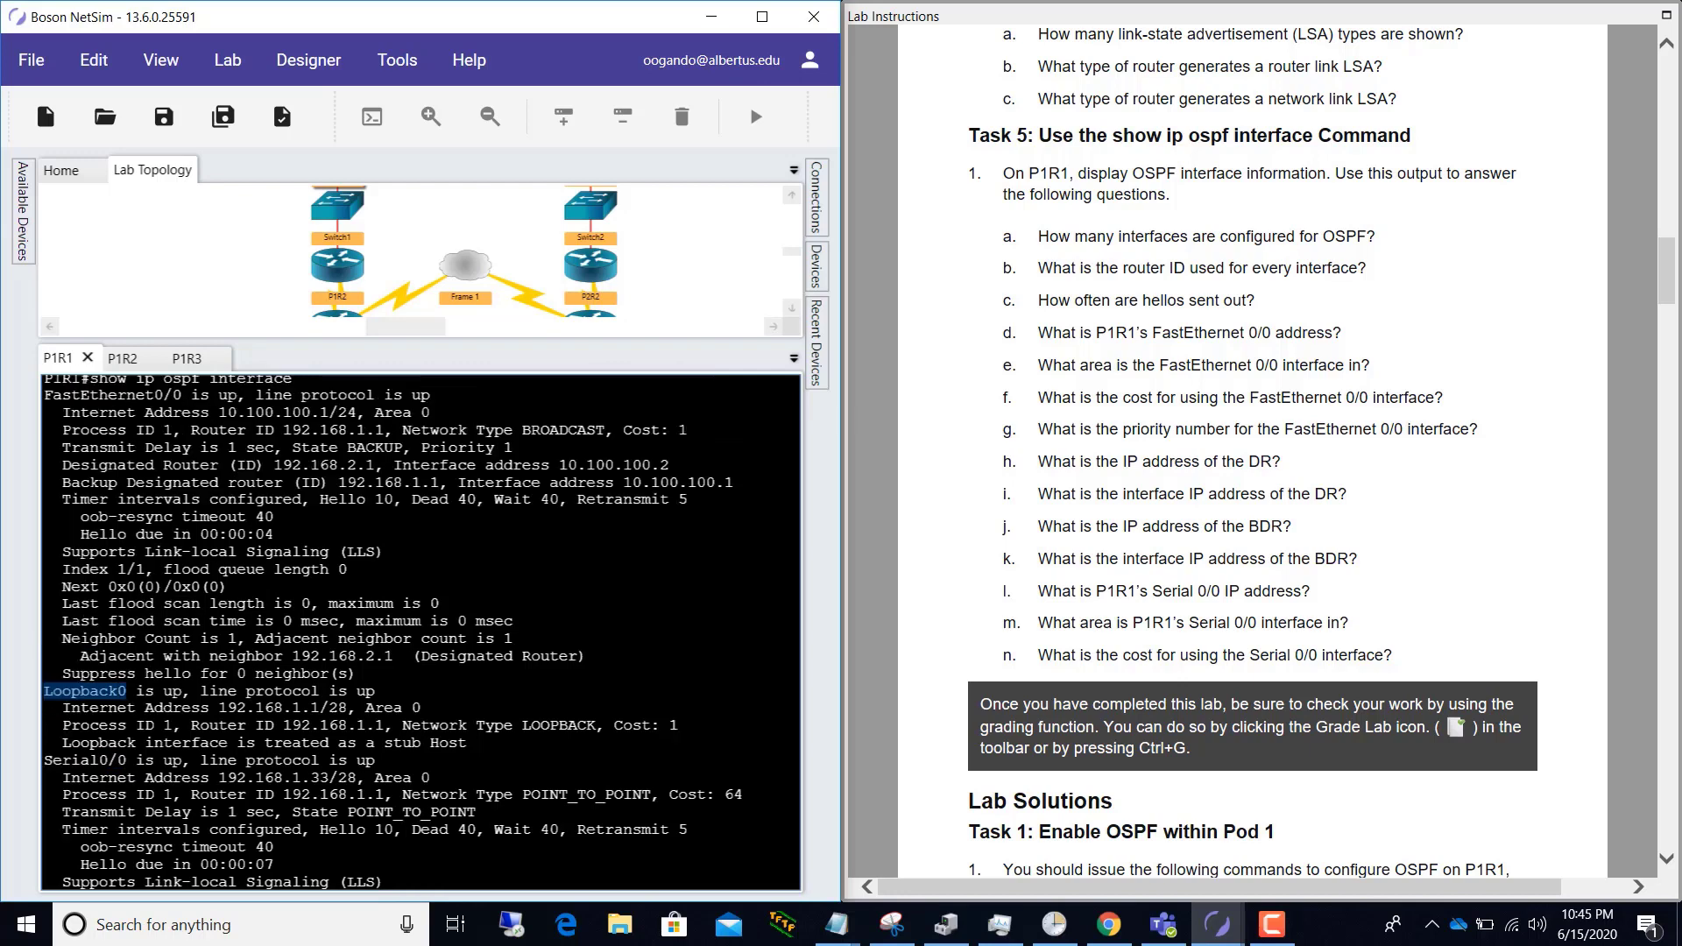
left_click_drag(45, 395, 181, 395)
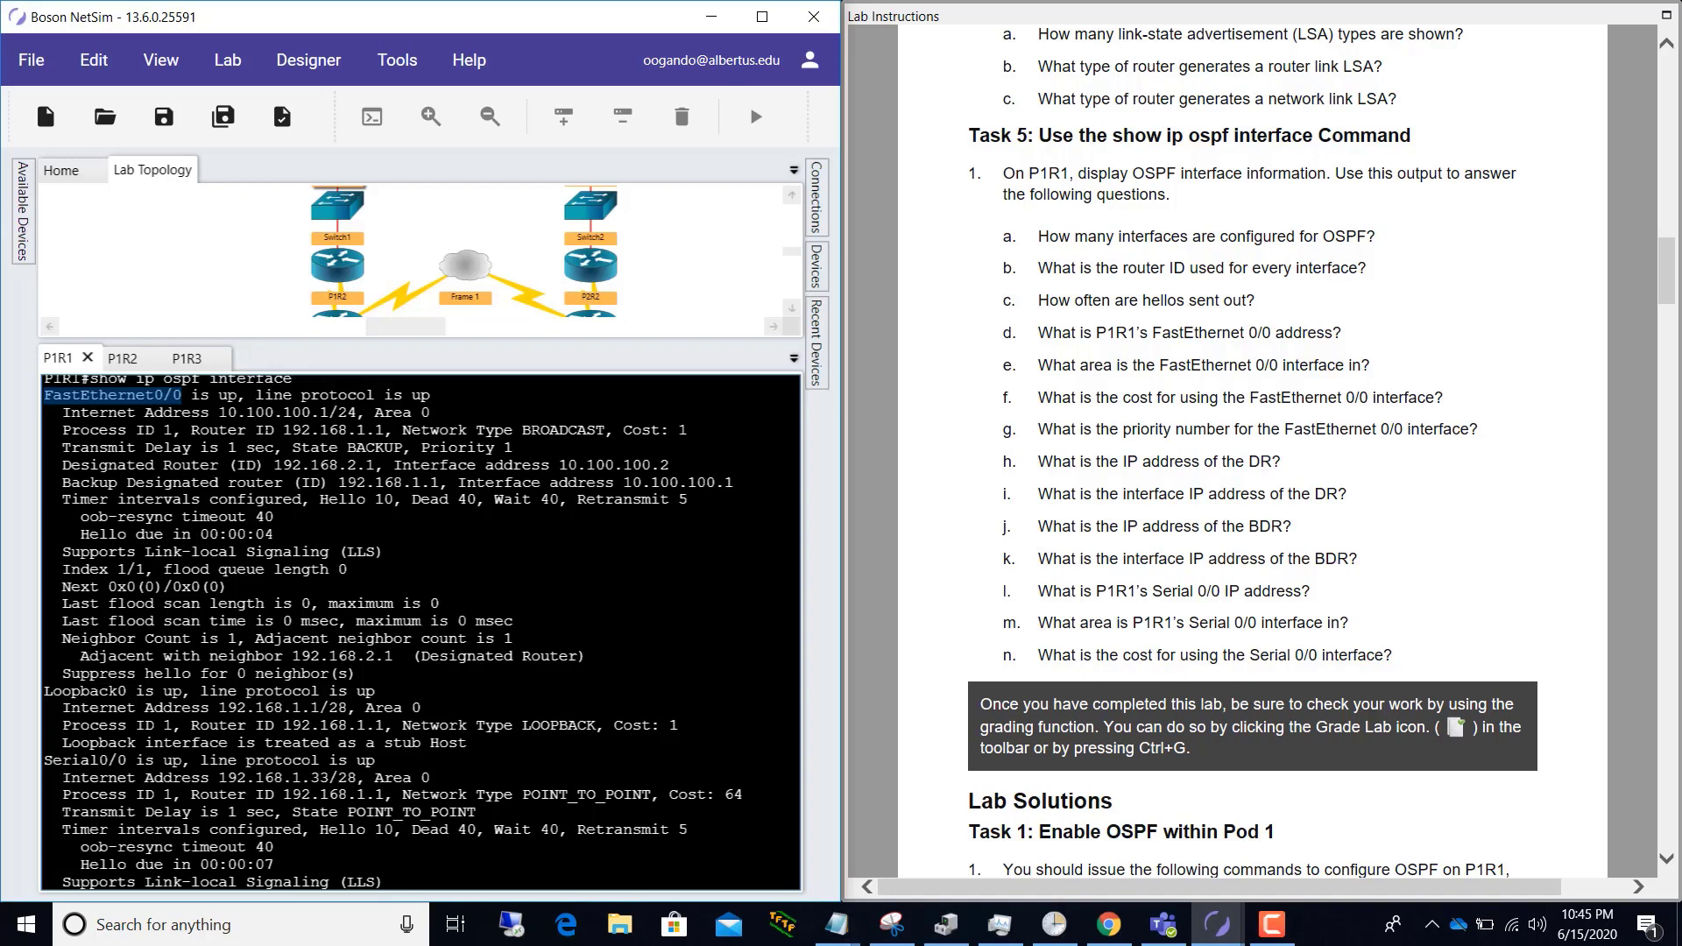
Step: Compare the router ID listed under FastEthernet0/0, Loopback0 and Serial0/0 in the OSPF interface output
left_click_drag(284, 430, 375, 435)
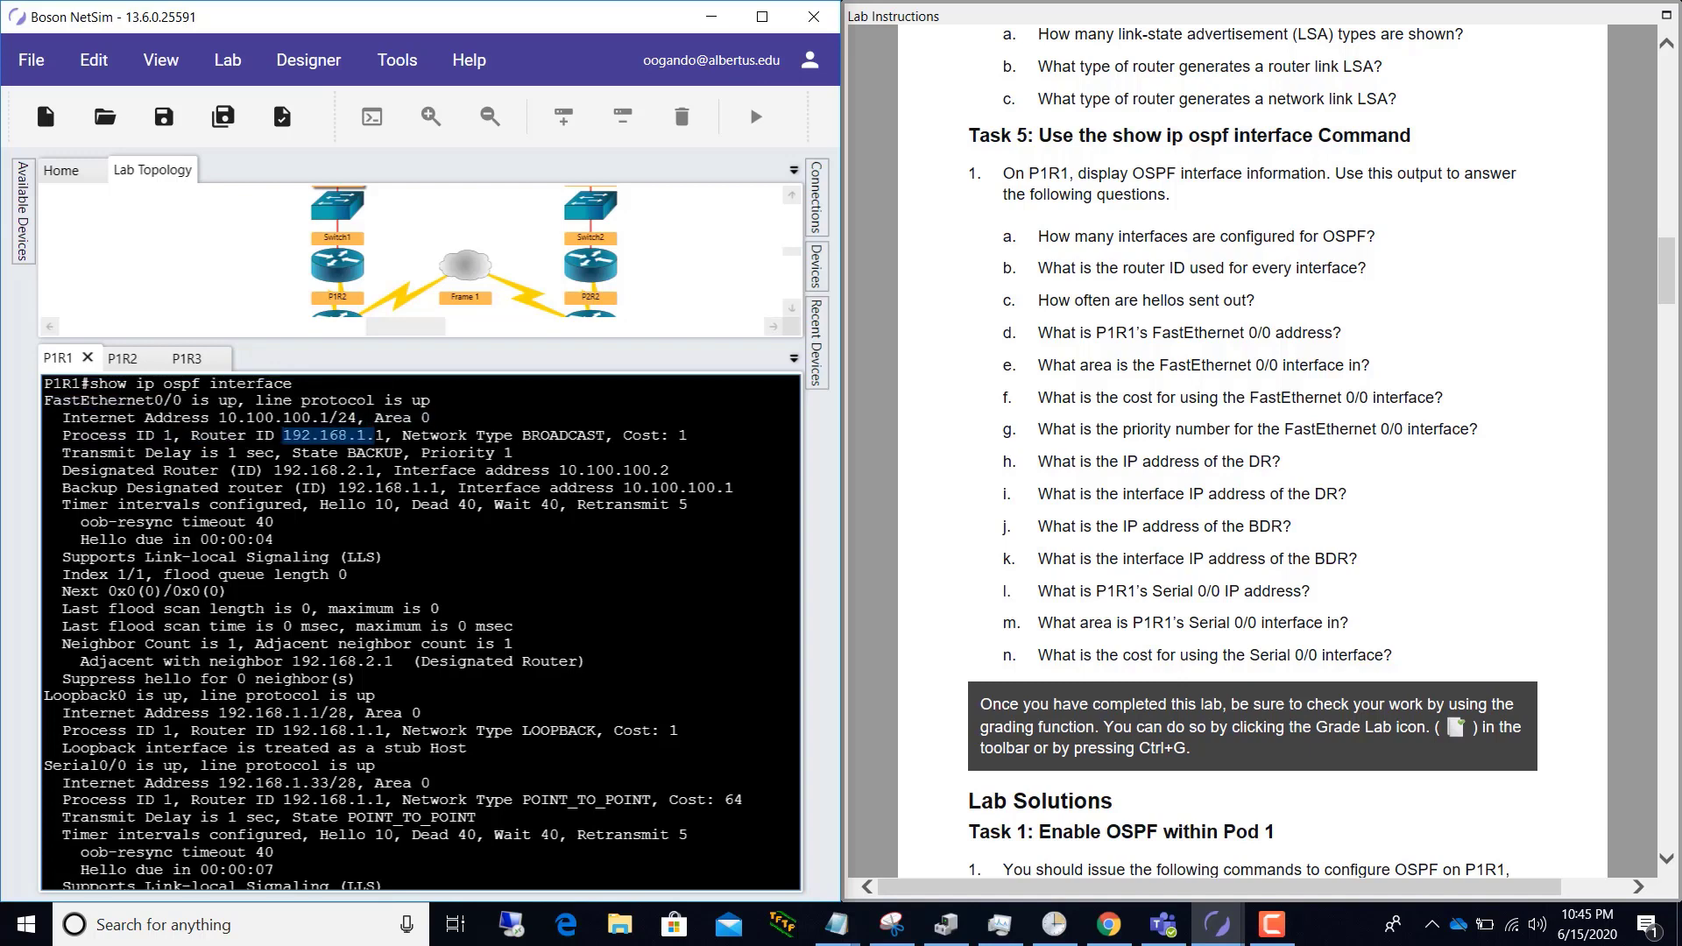
scroll(421, 631, "down", 1)
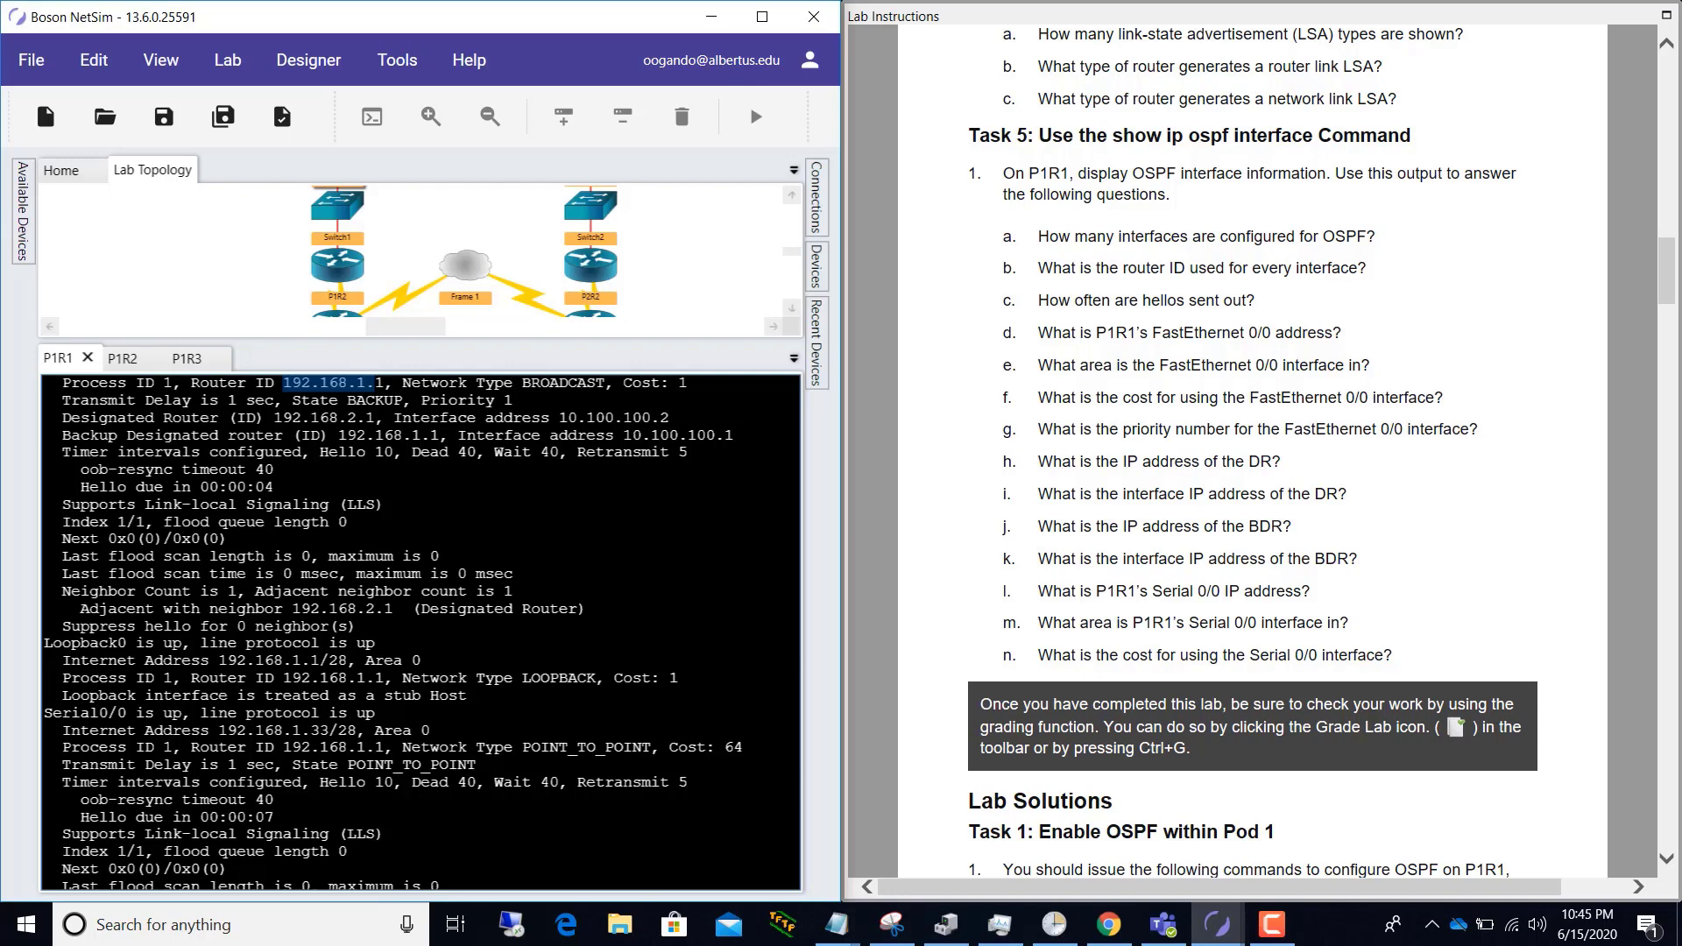
left_click_drag(375, 680, 392, 679)
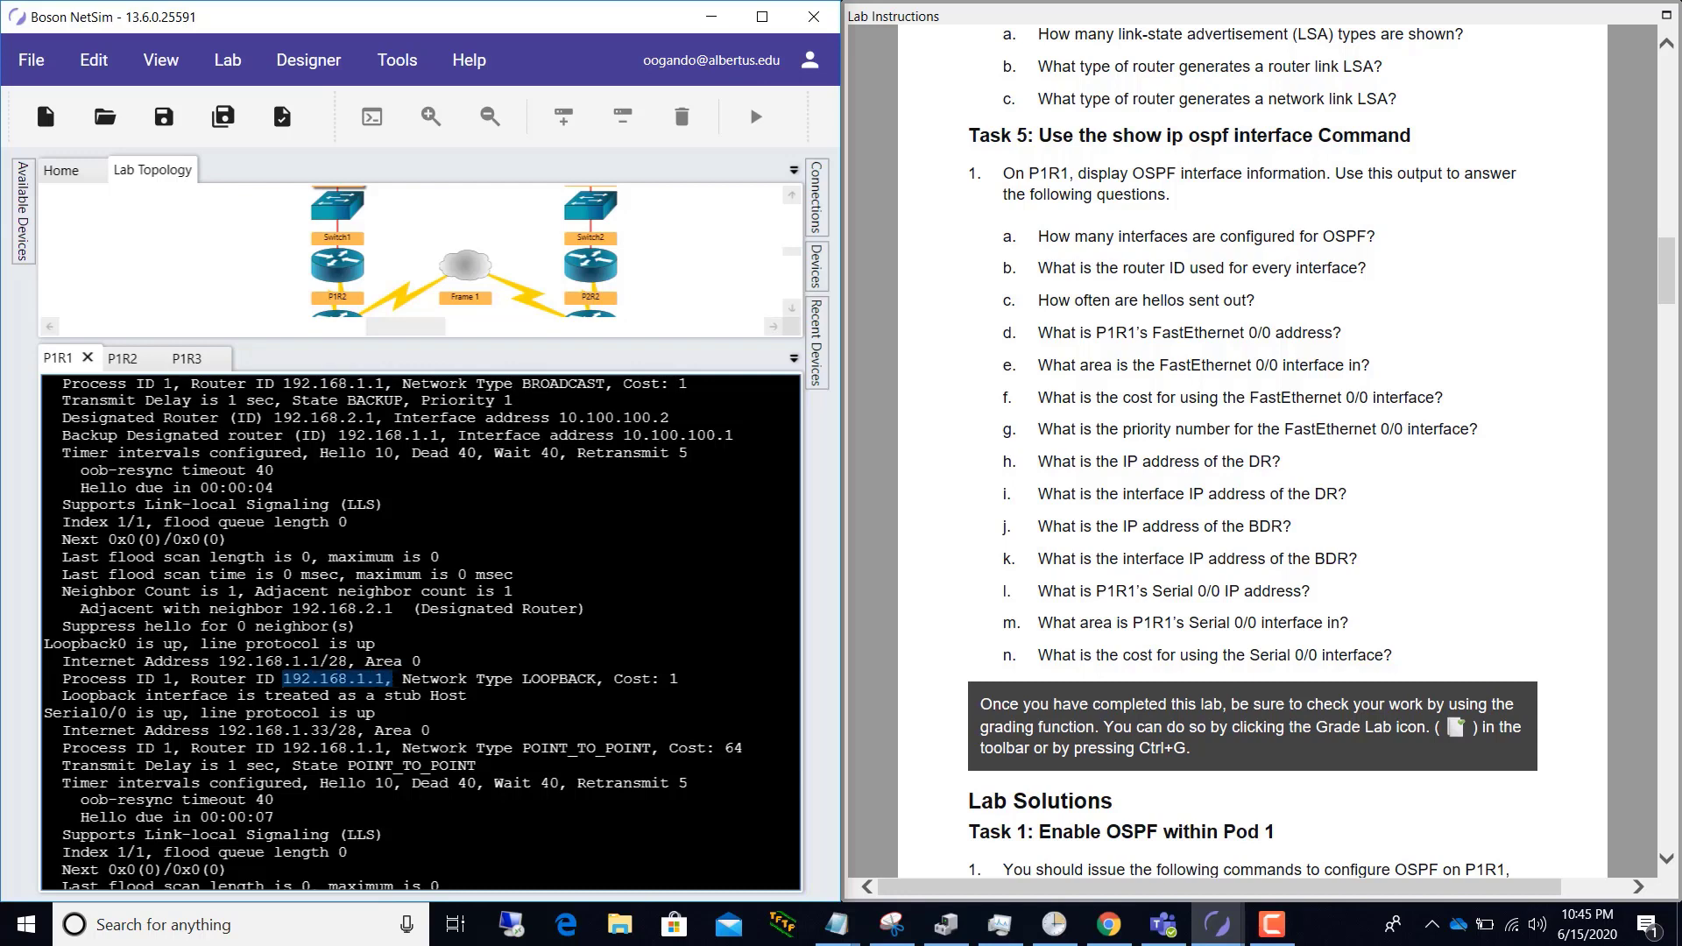
left_click_drag(283, 749, 384, 748)
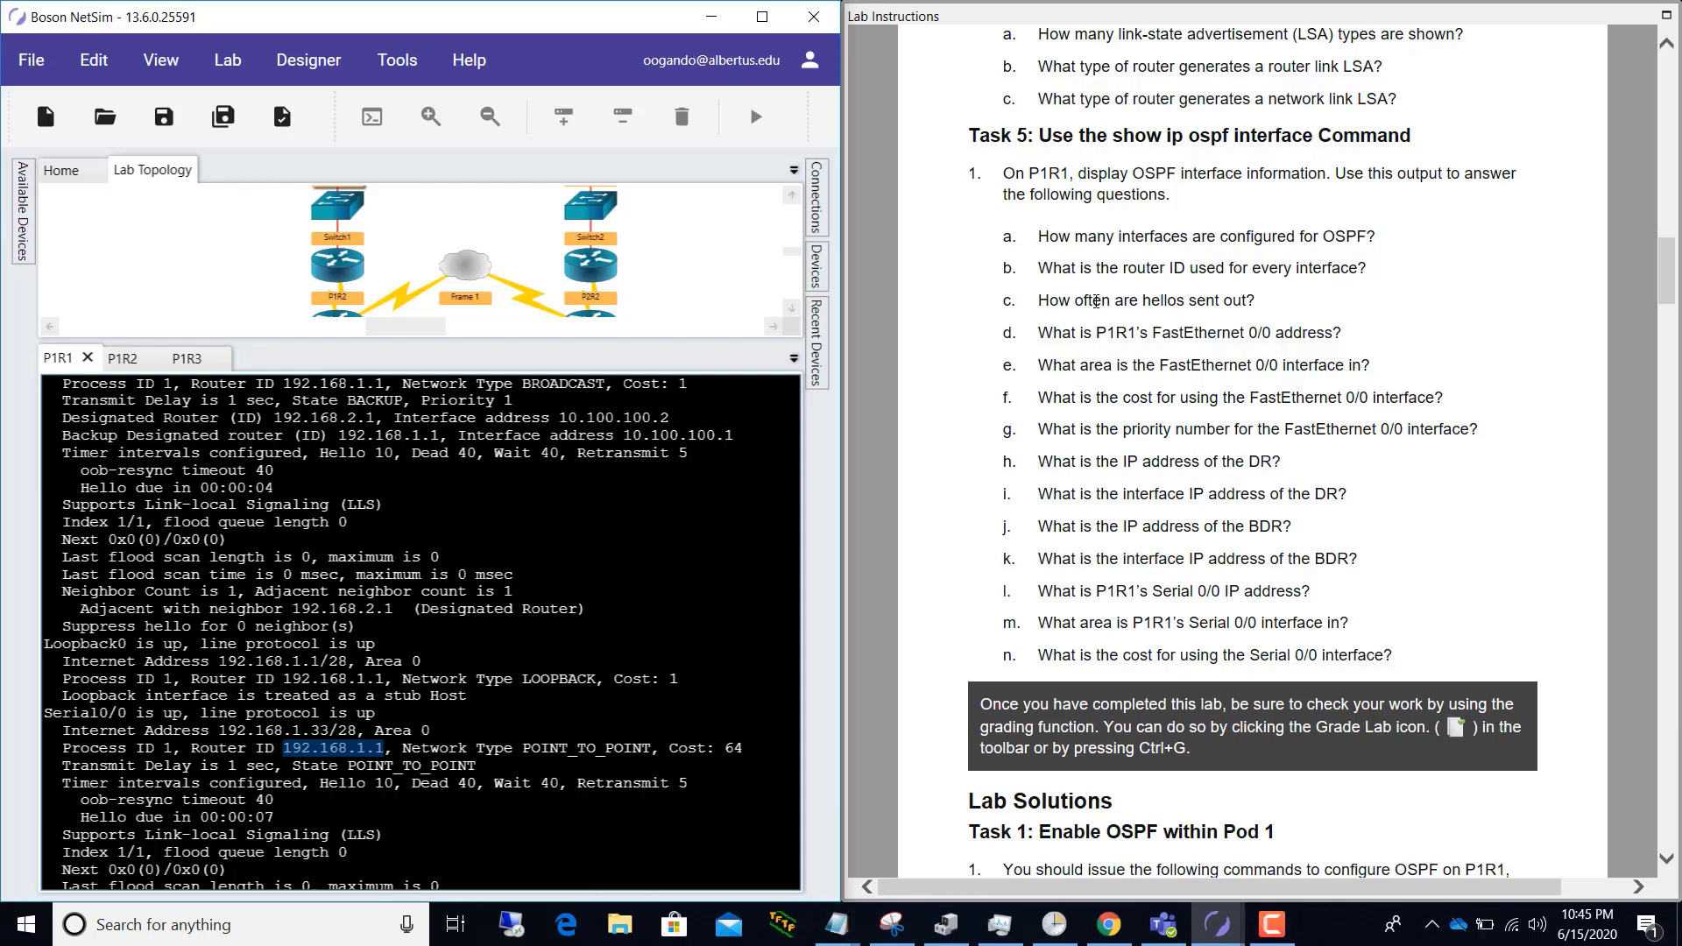
Step: Find the hello interval, IP address, cost and priority of FastEthernet0/0 in the output for Task 5 questions c to g
left_click(1129, 300)
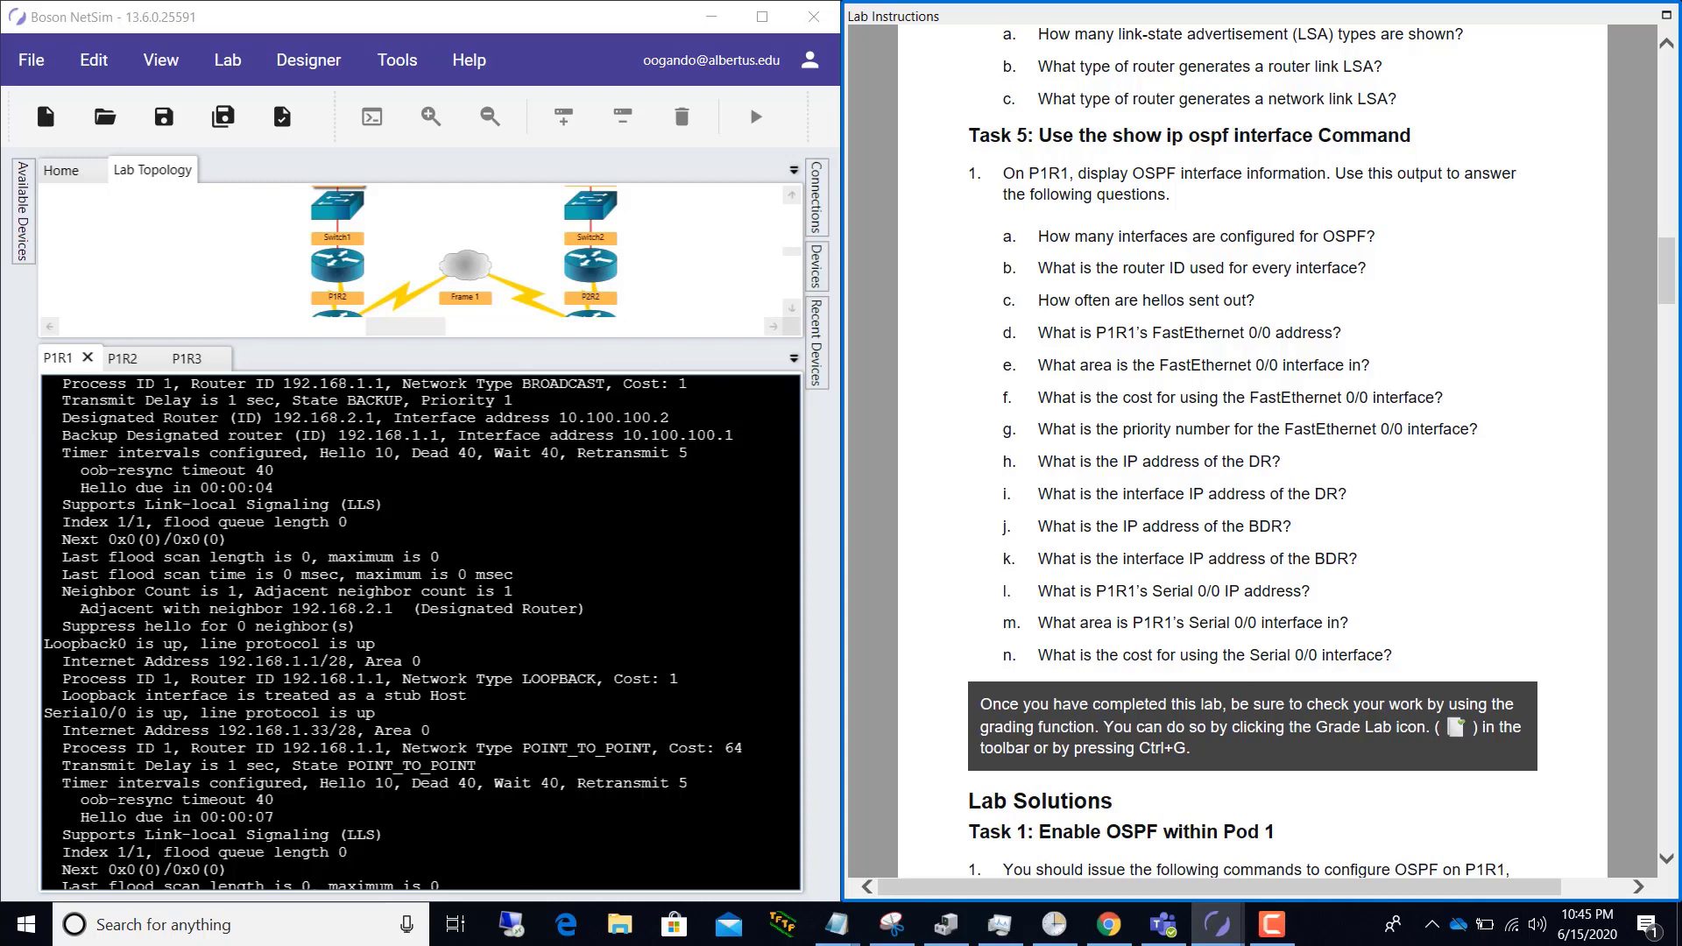
left_click_drag(401, 453, 320, 453)
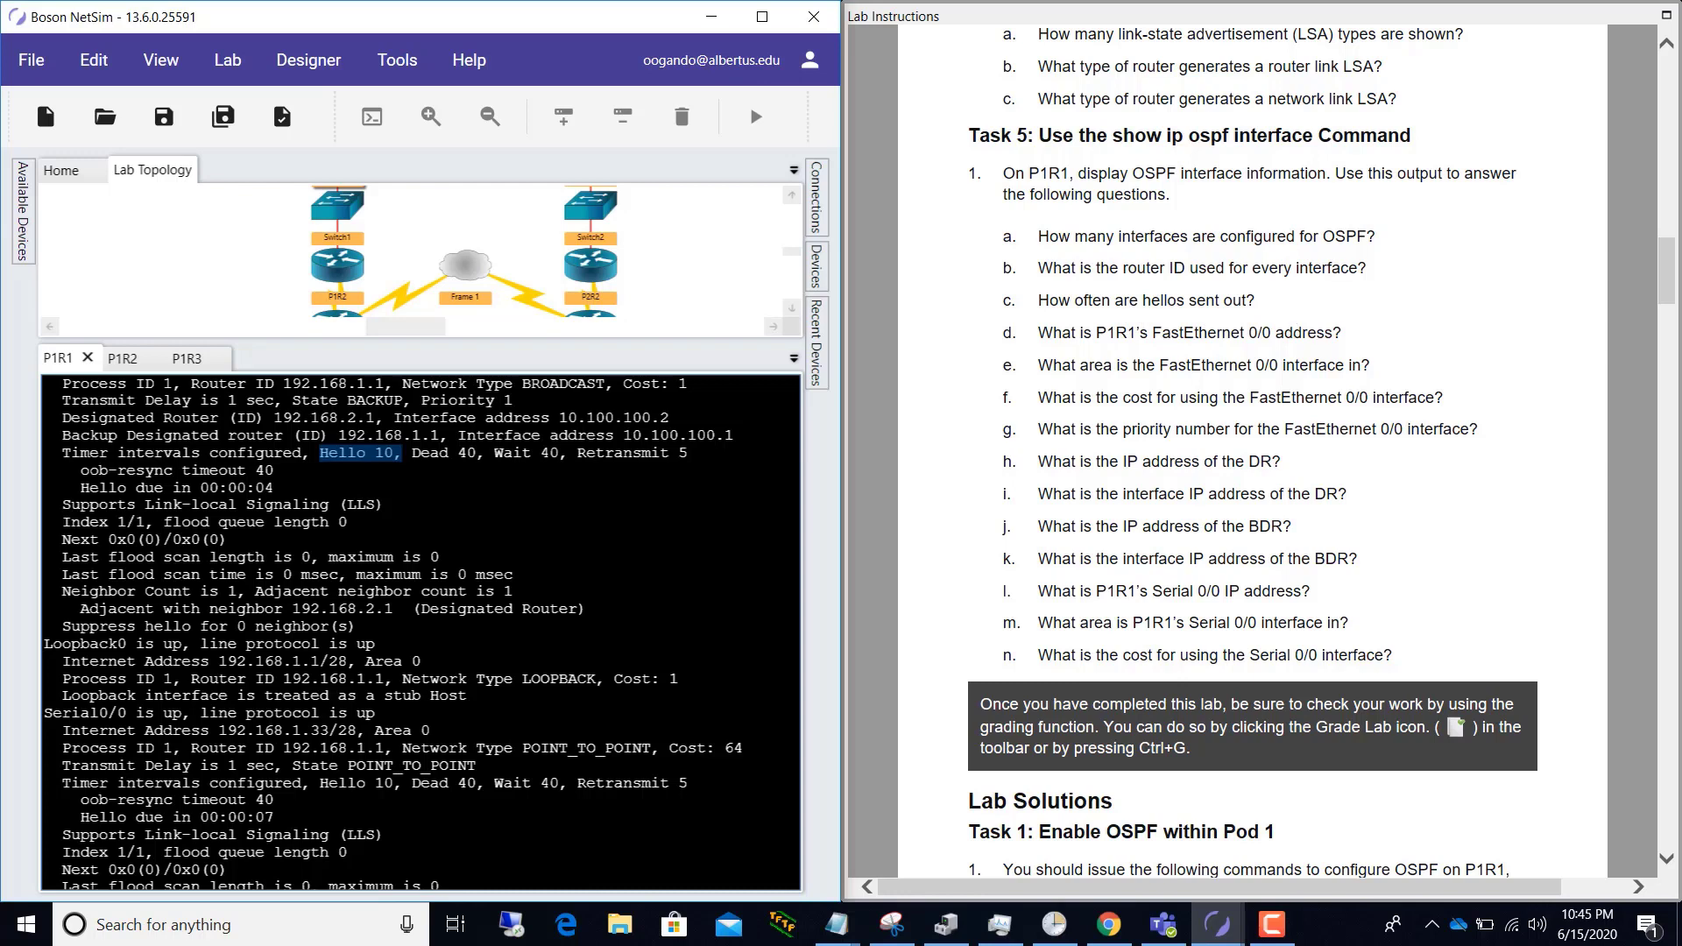
scroll(421, 631, "up", 1)
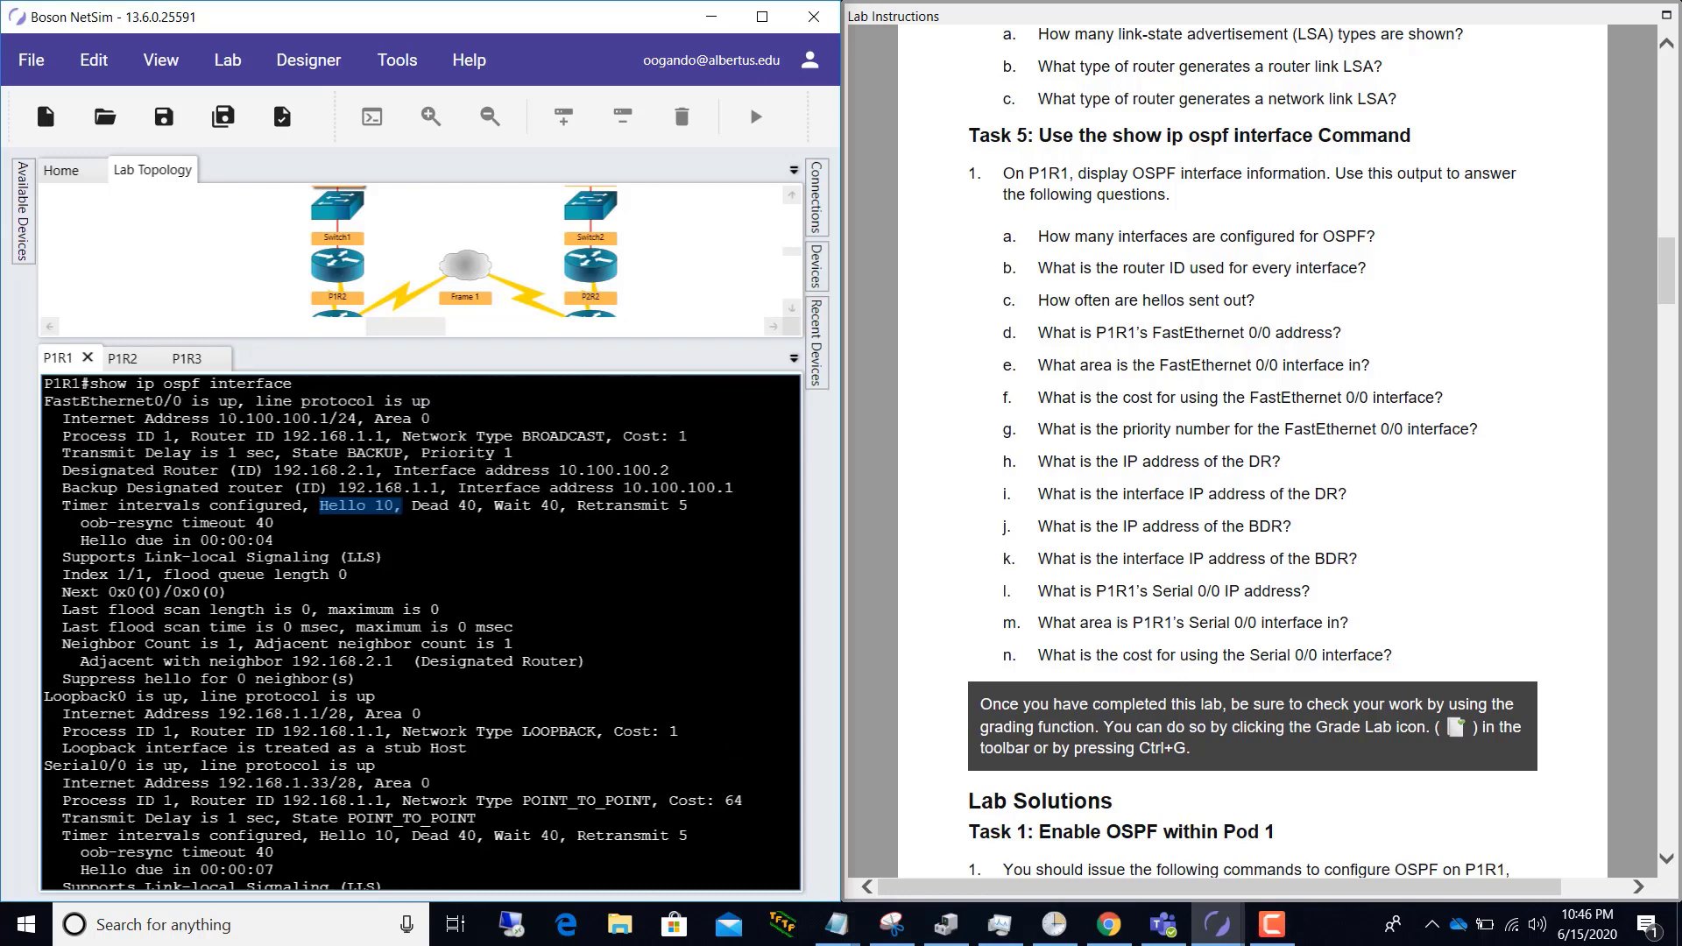
left_click_drag(217, 419, 356, 419)
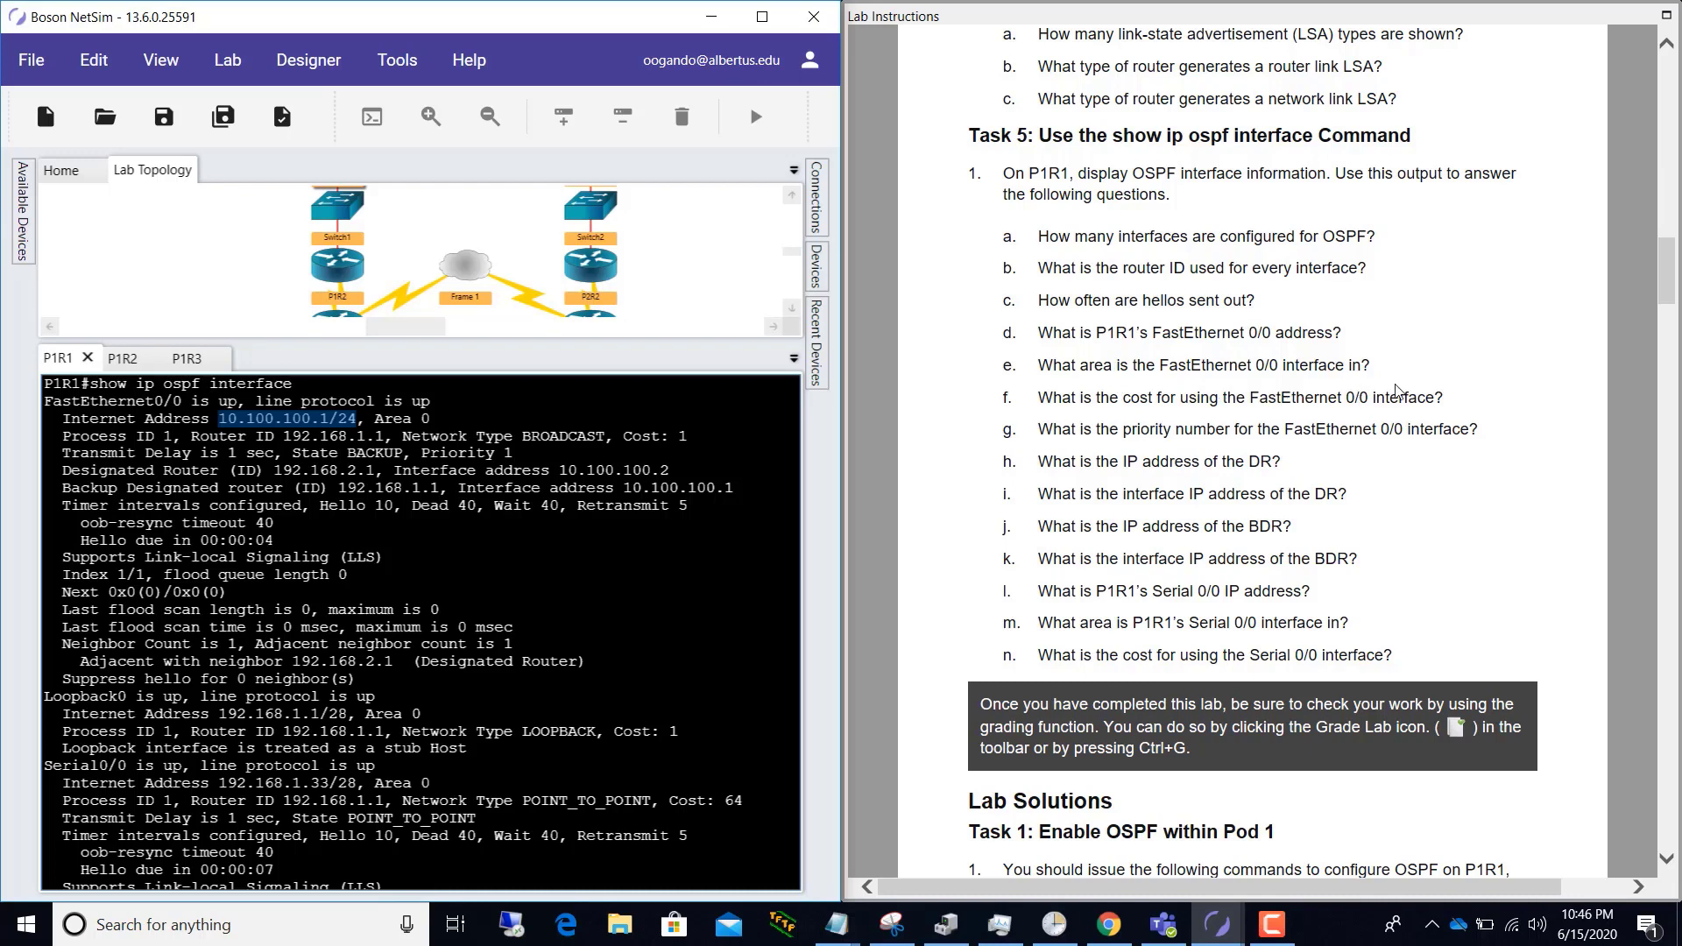
left_click_drag(670, 435, 687, 435)
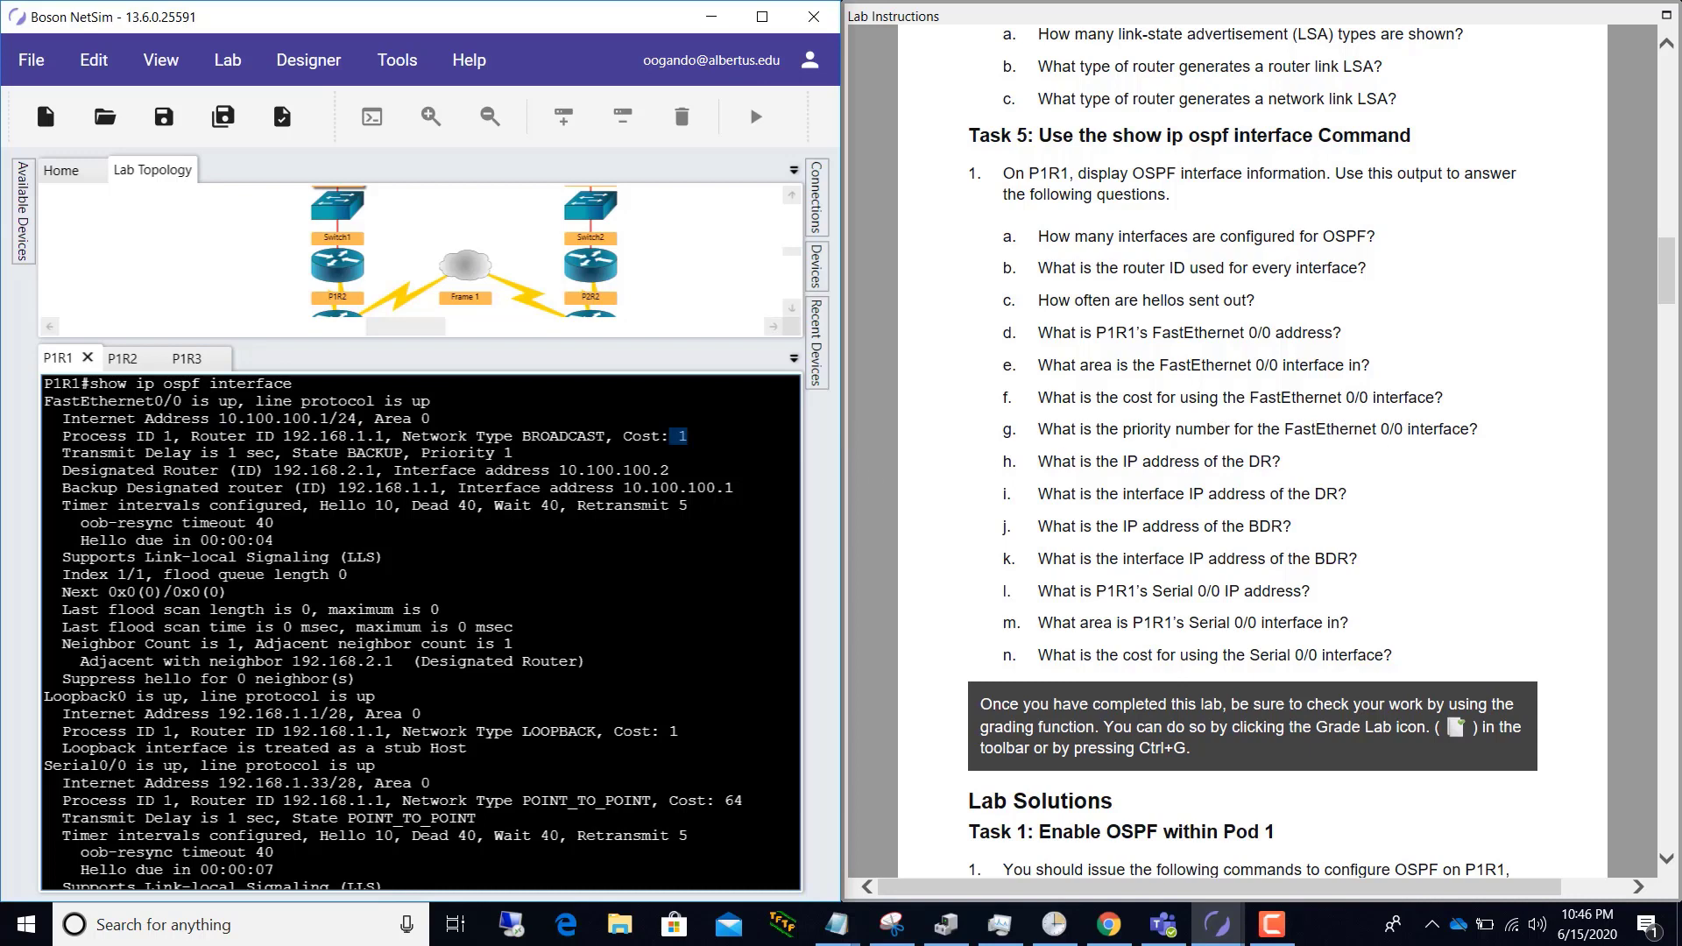
left_click_drag(513, 453, 427, 462)
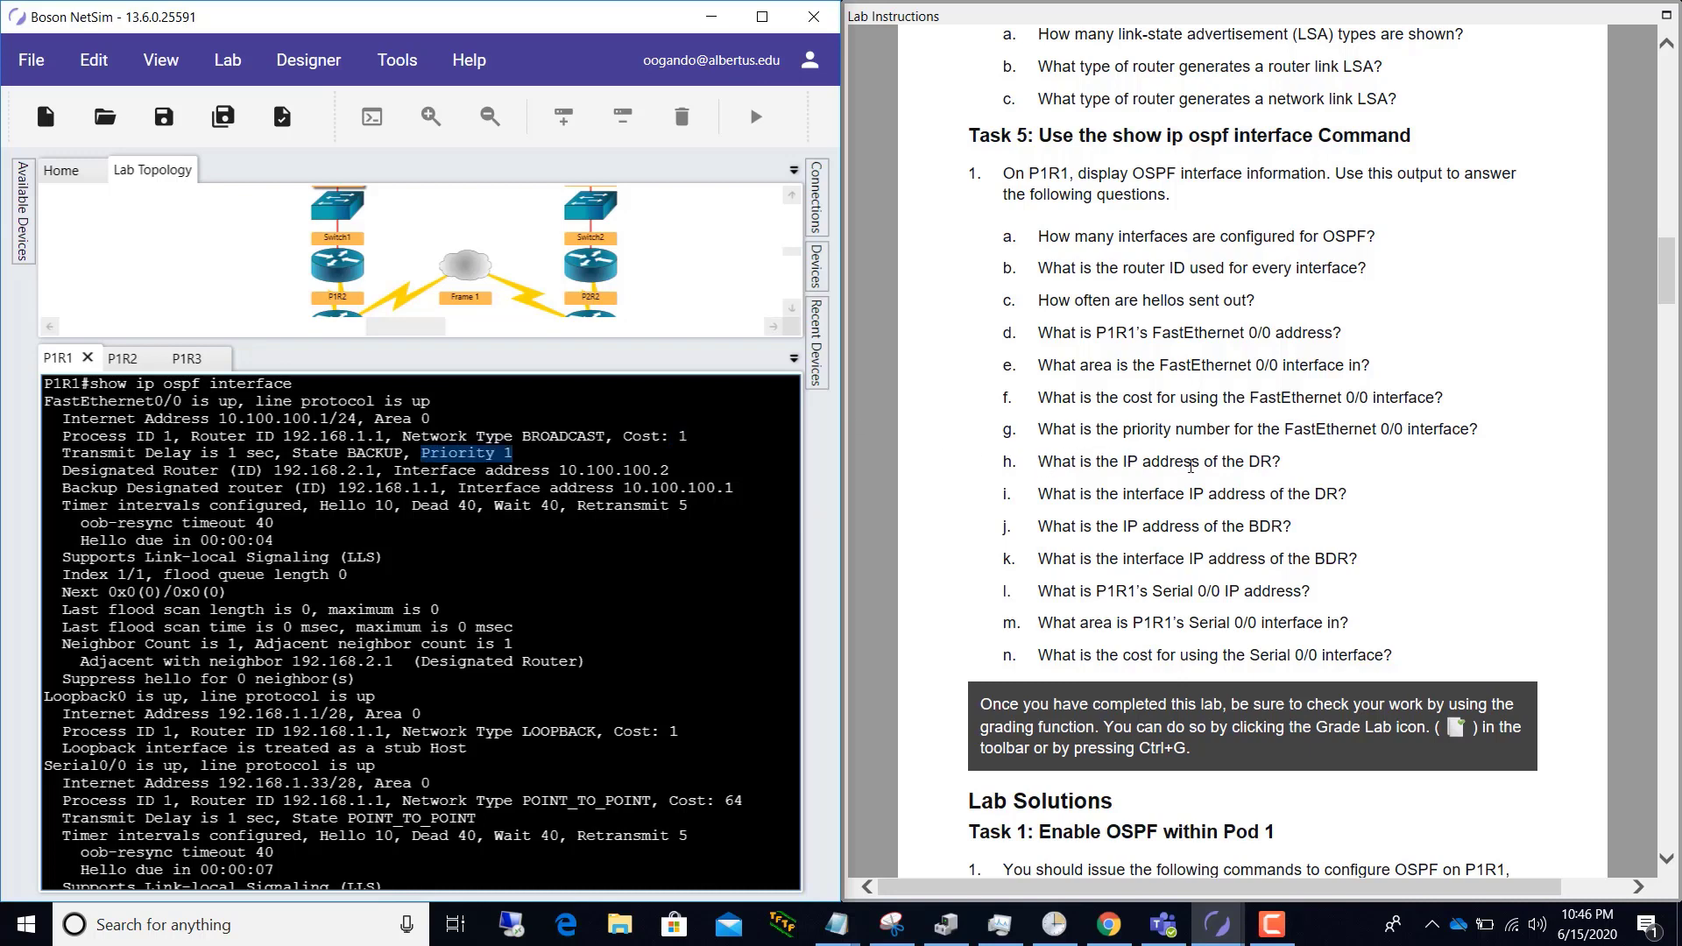
Step: Identify the designated router's ID and interface address and the backup designated router's ID on FastEthernet0/0
left_click(1253, 461)
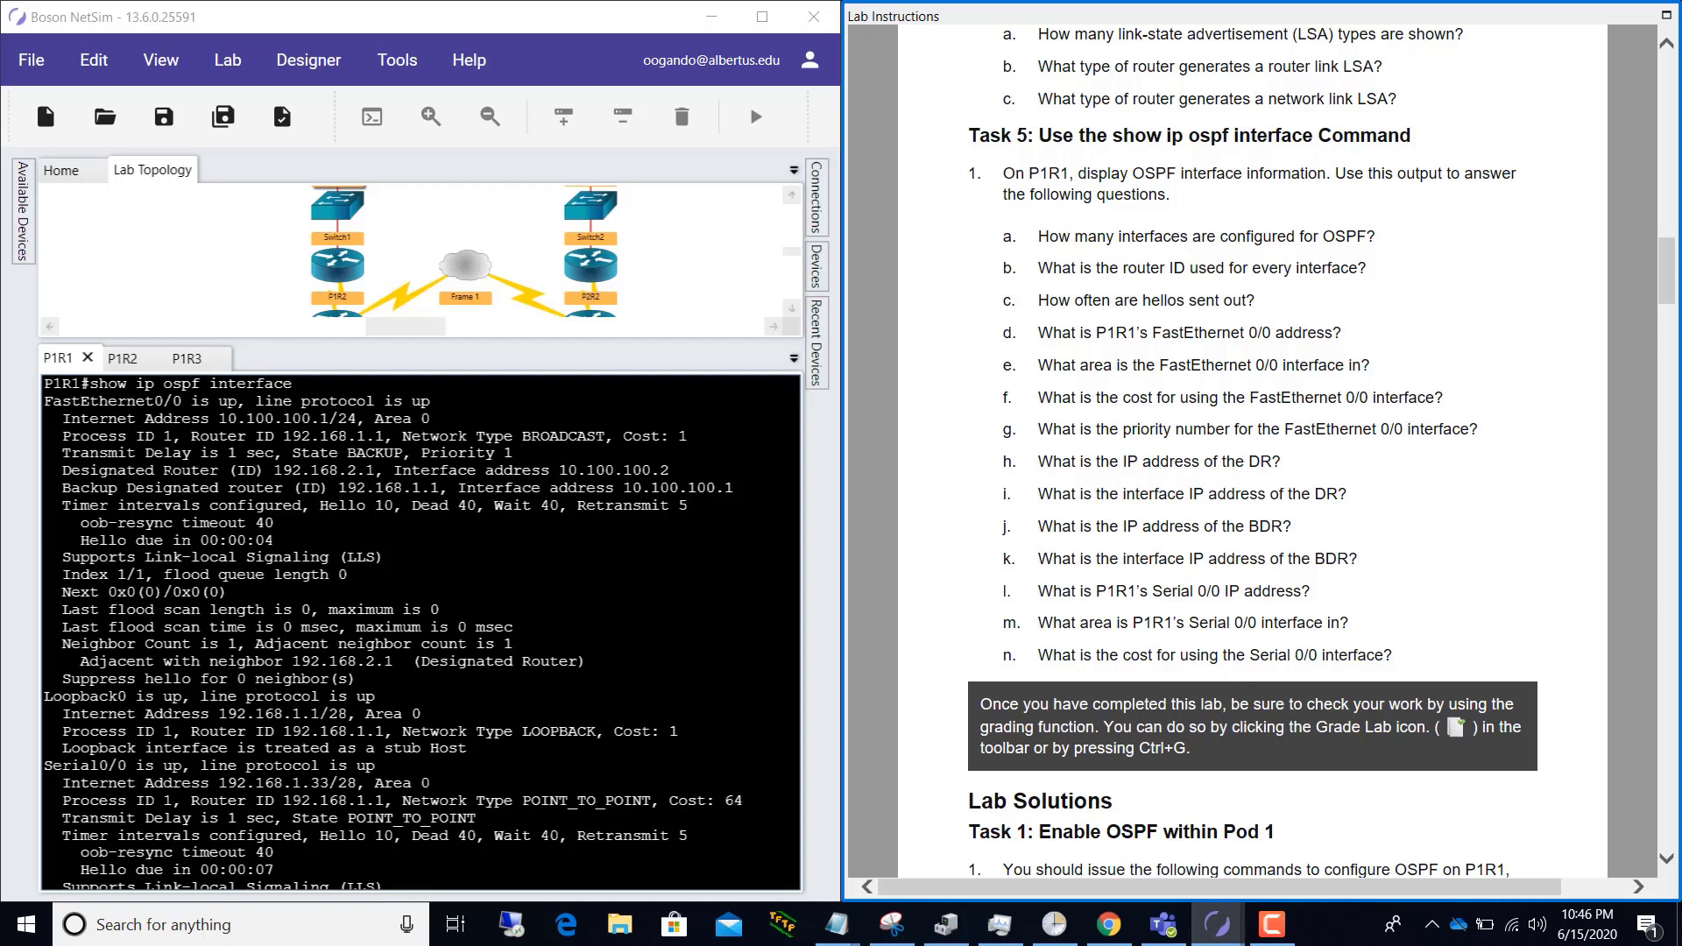
left_click_drag(62, 471, 375, 471)
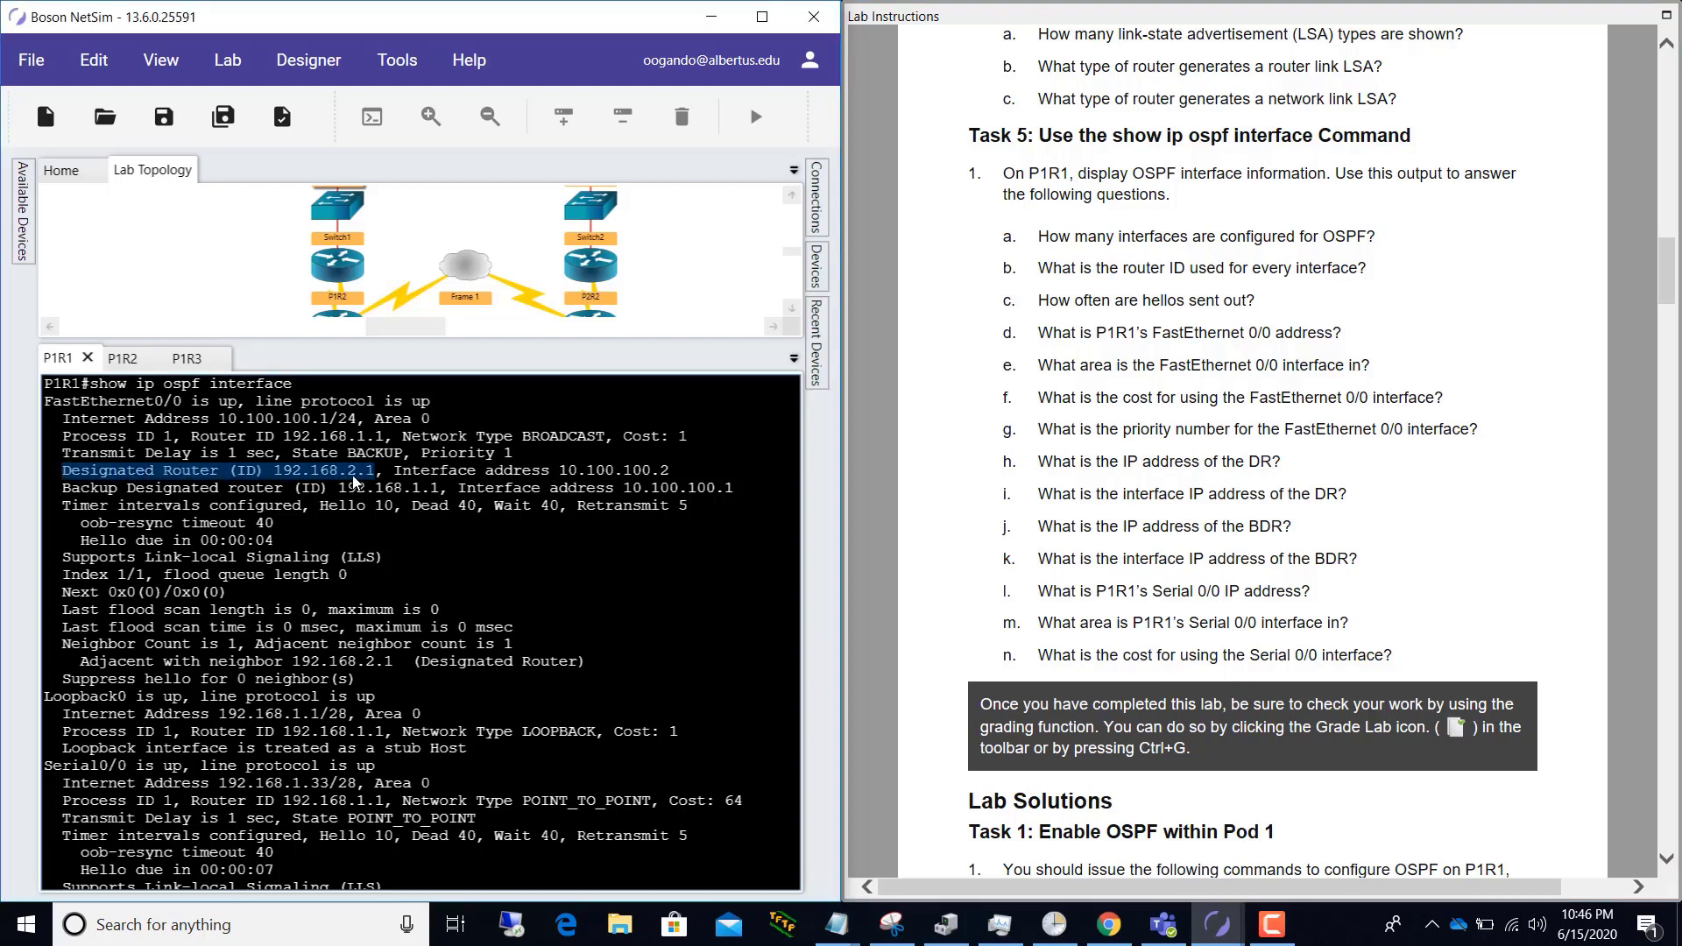
left_click(298, 471)
left_click_drag(282, 470, 376, 471)
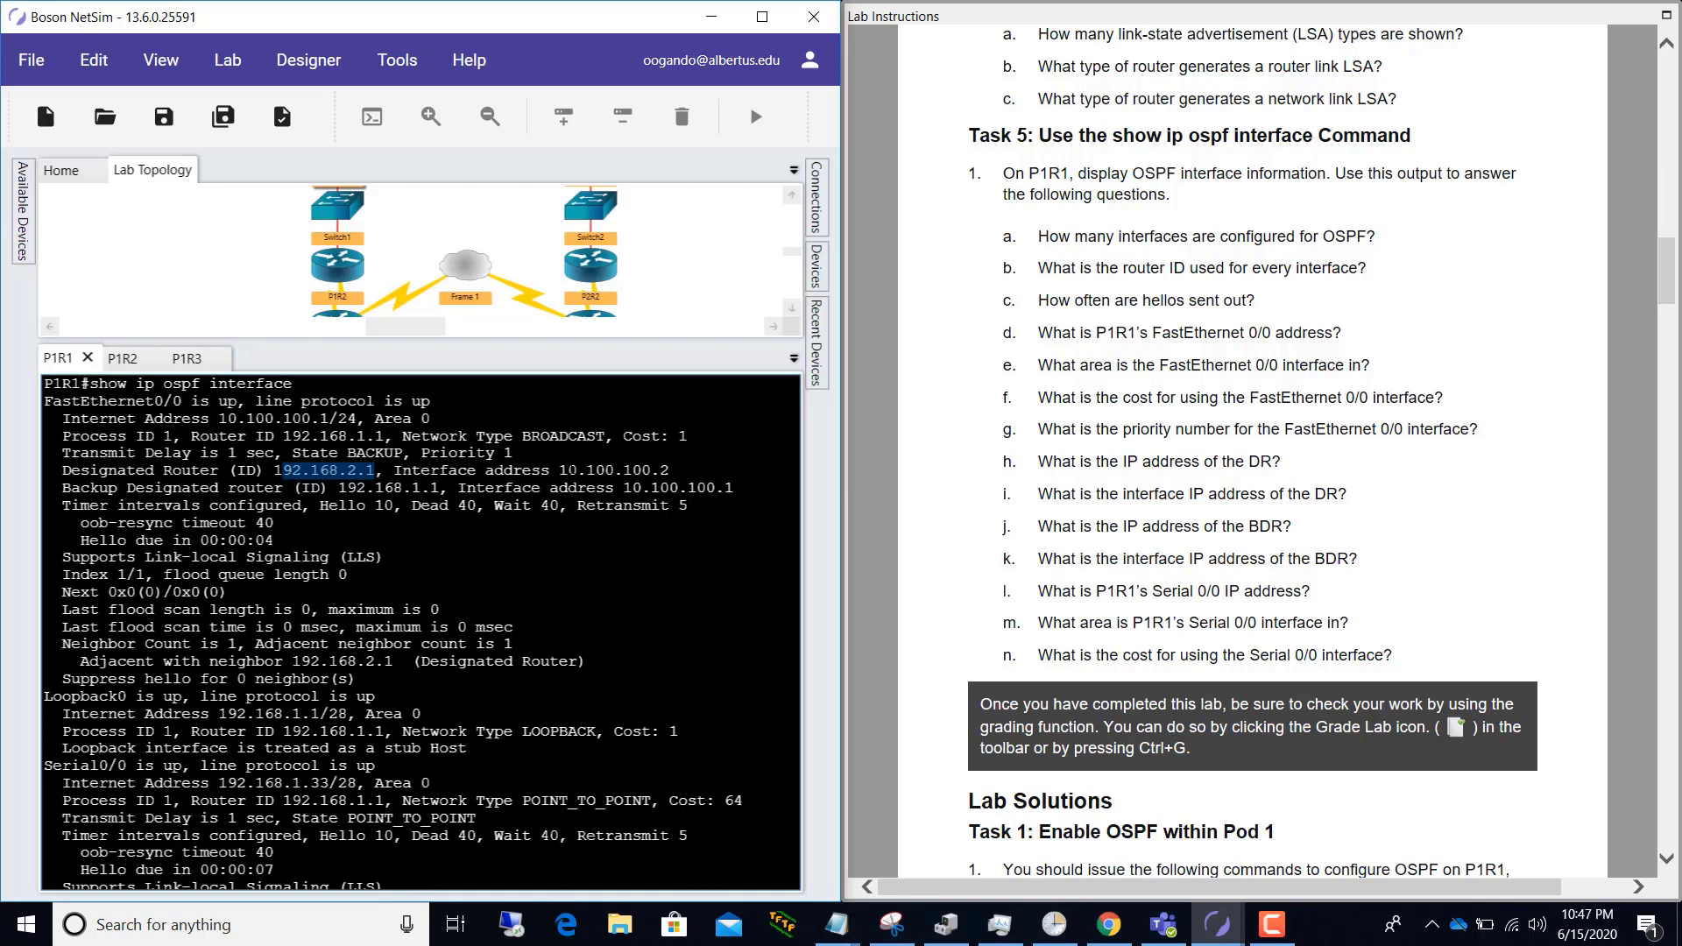
left_click_drag(560, 471, 670, 470)
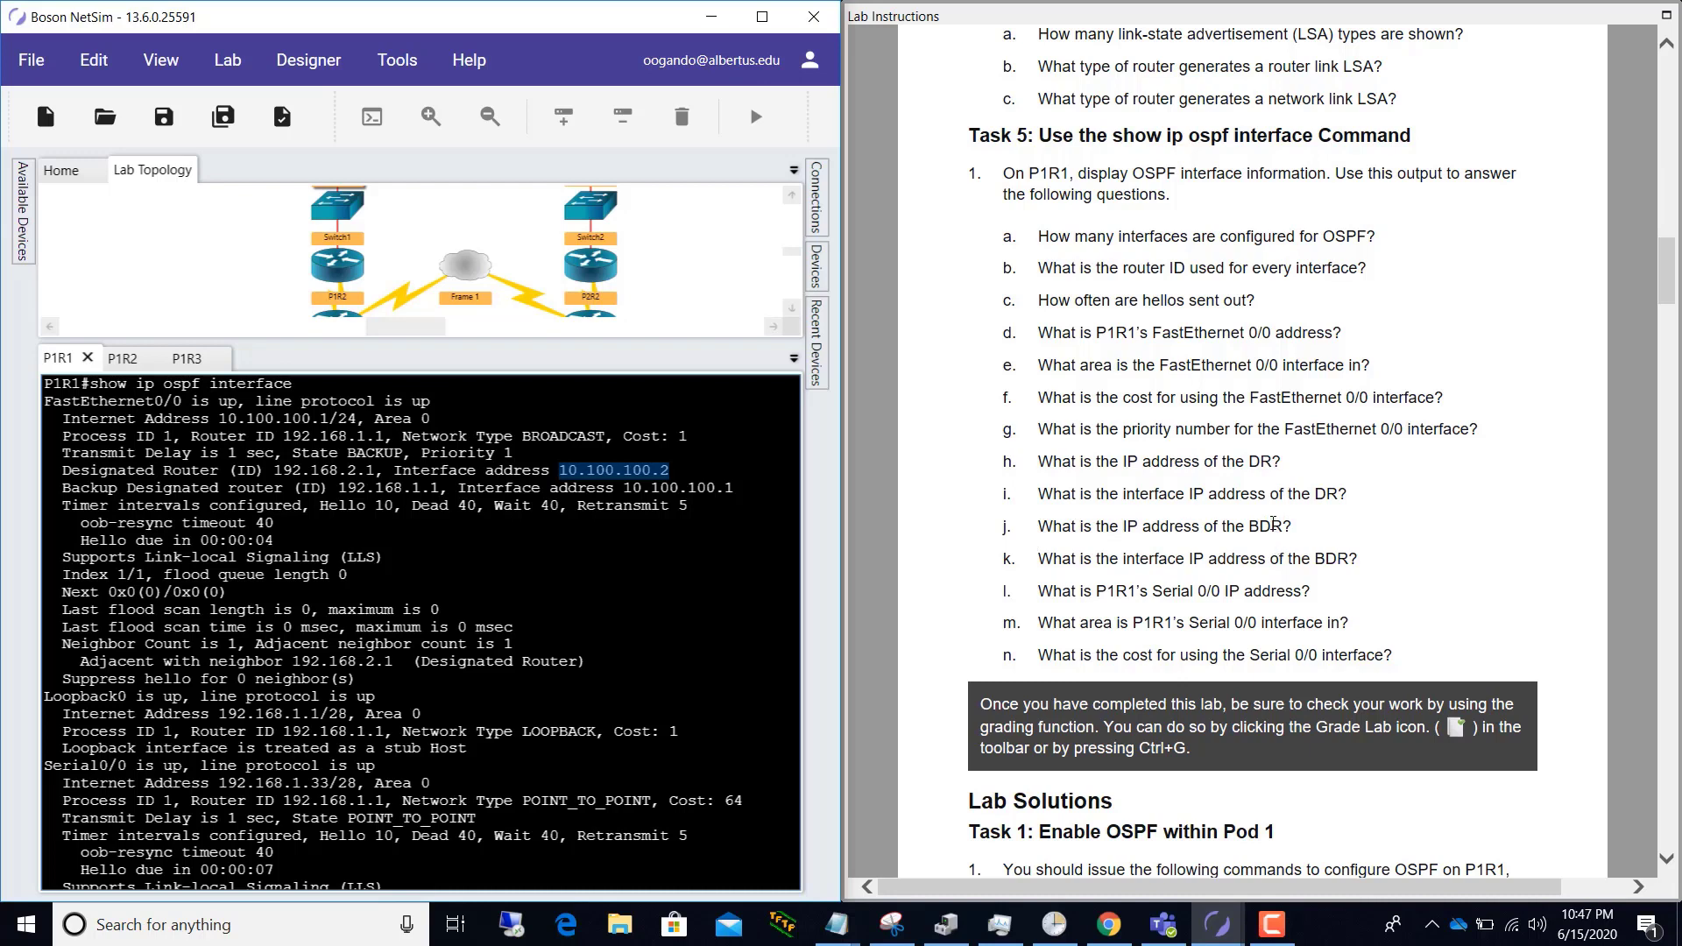
left_click_drag(327, 488, 439, 487)
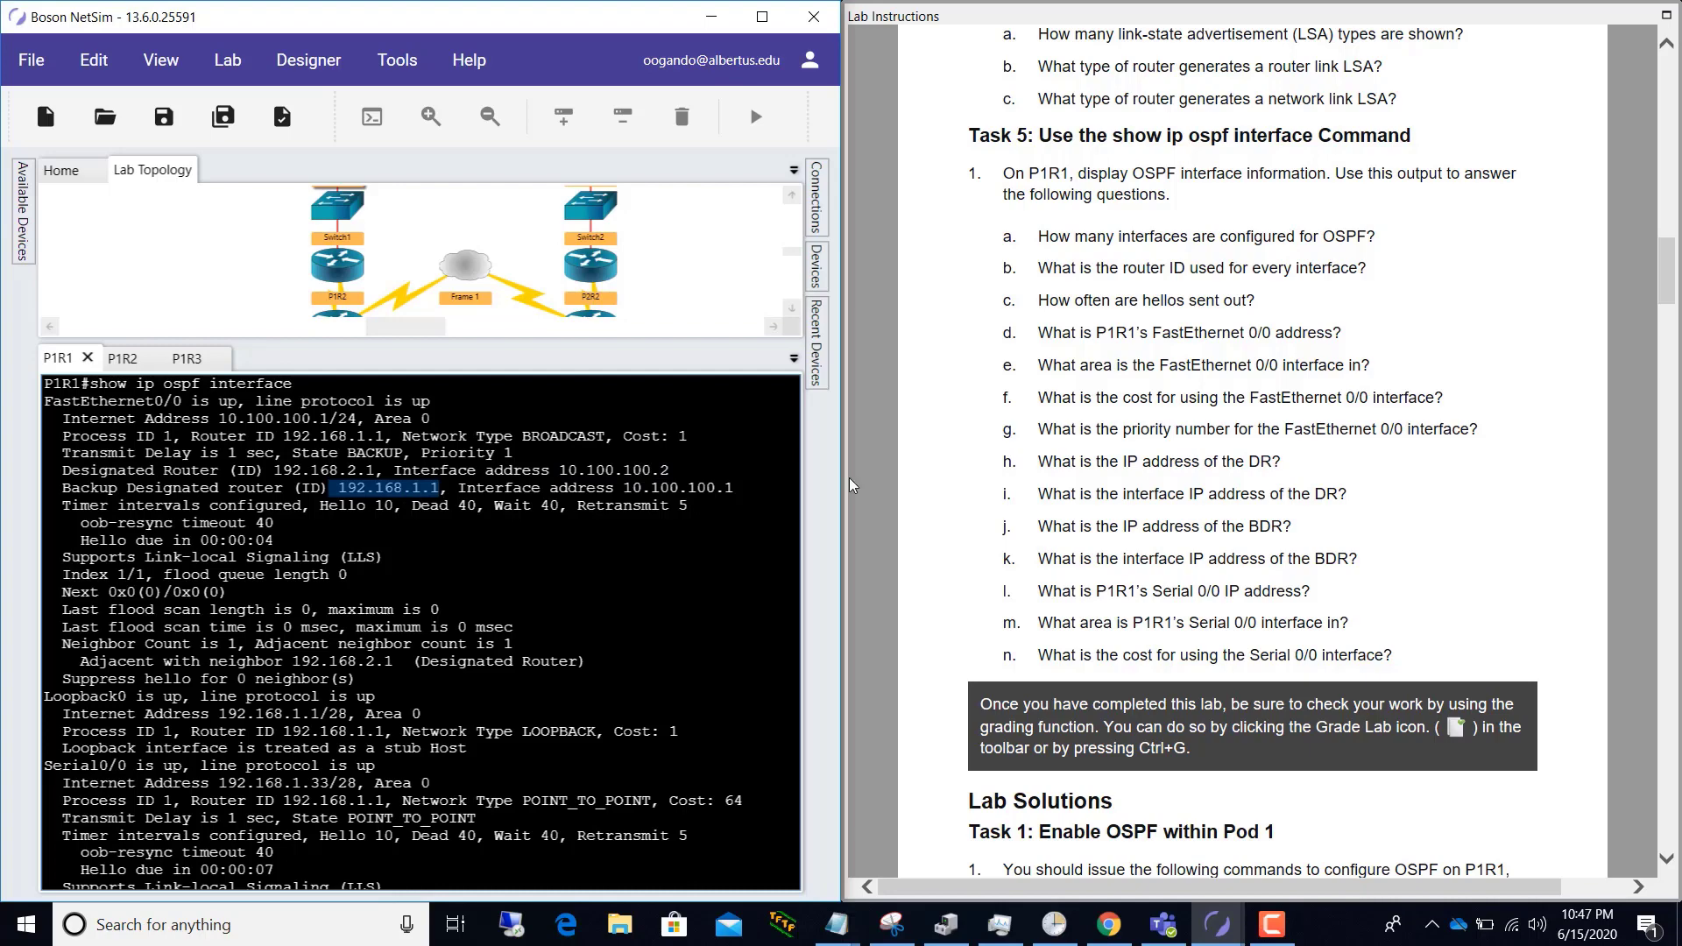
Step: Reread the earlier lab tasks, including the Task 3 question about the DR and BDR, and return to the Task 5 questions
scroll(1037, 499, "up", 5)
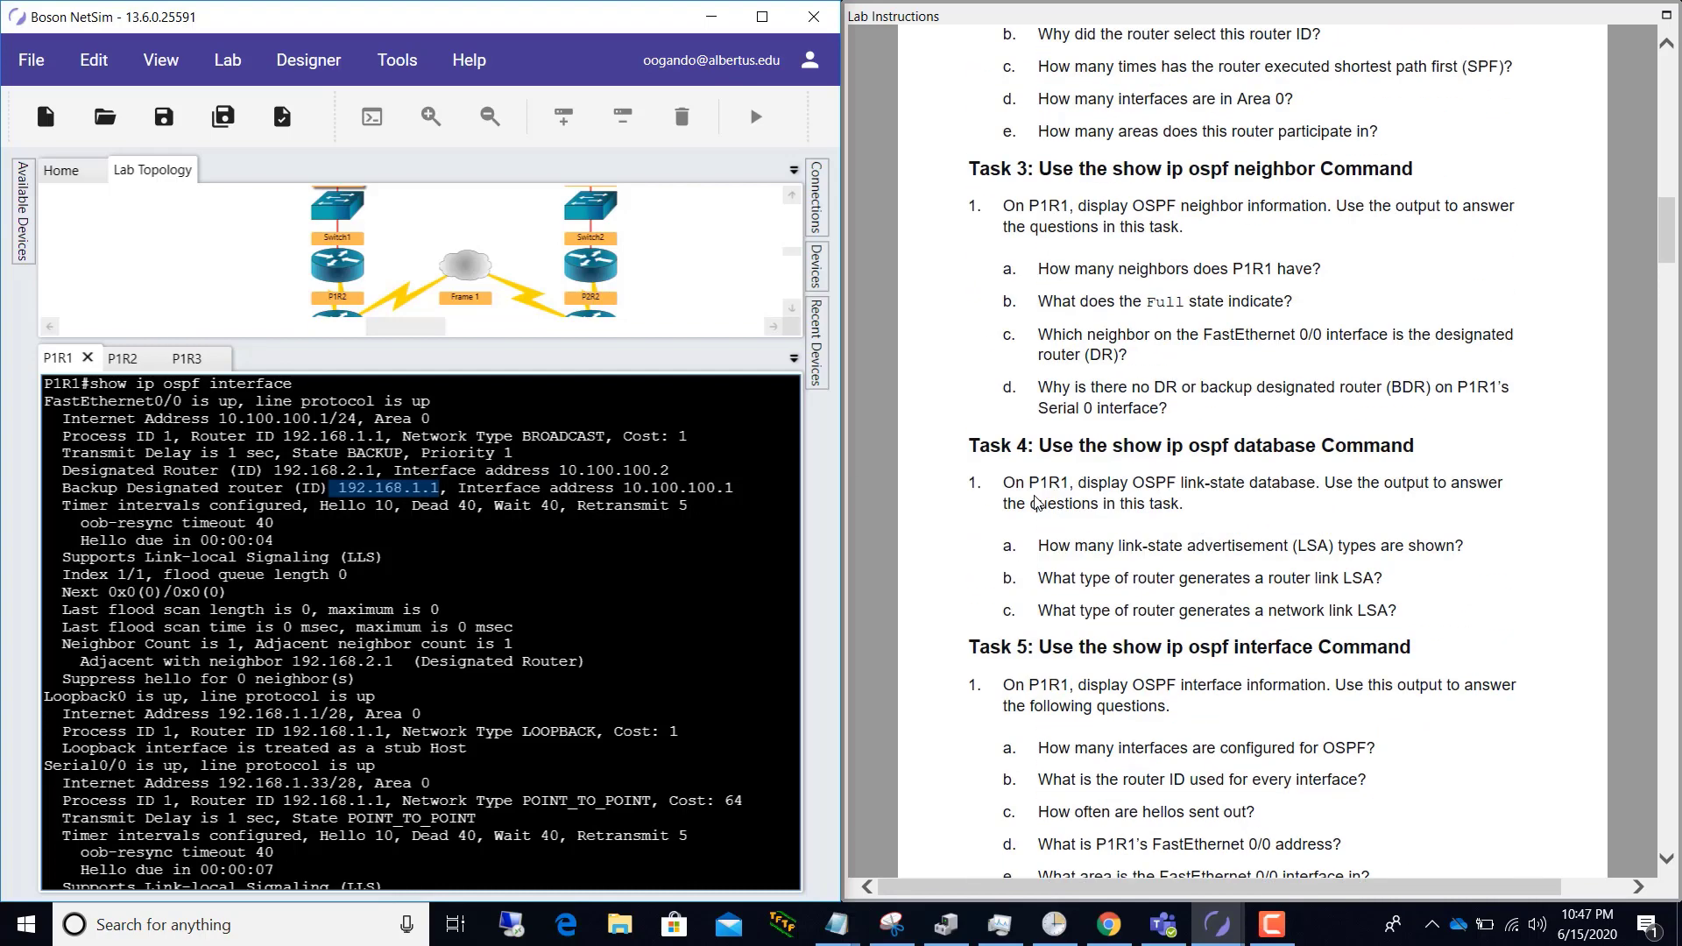
scroll(1037, 502, "up", 2)
scroll(1223, 279, "up", 2)
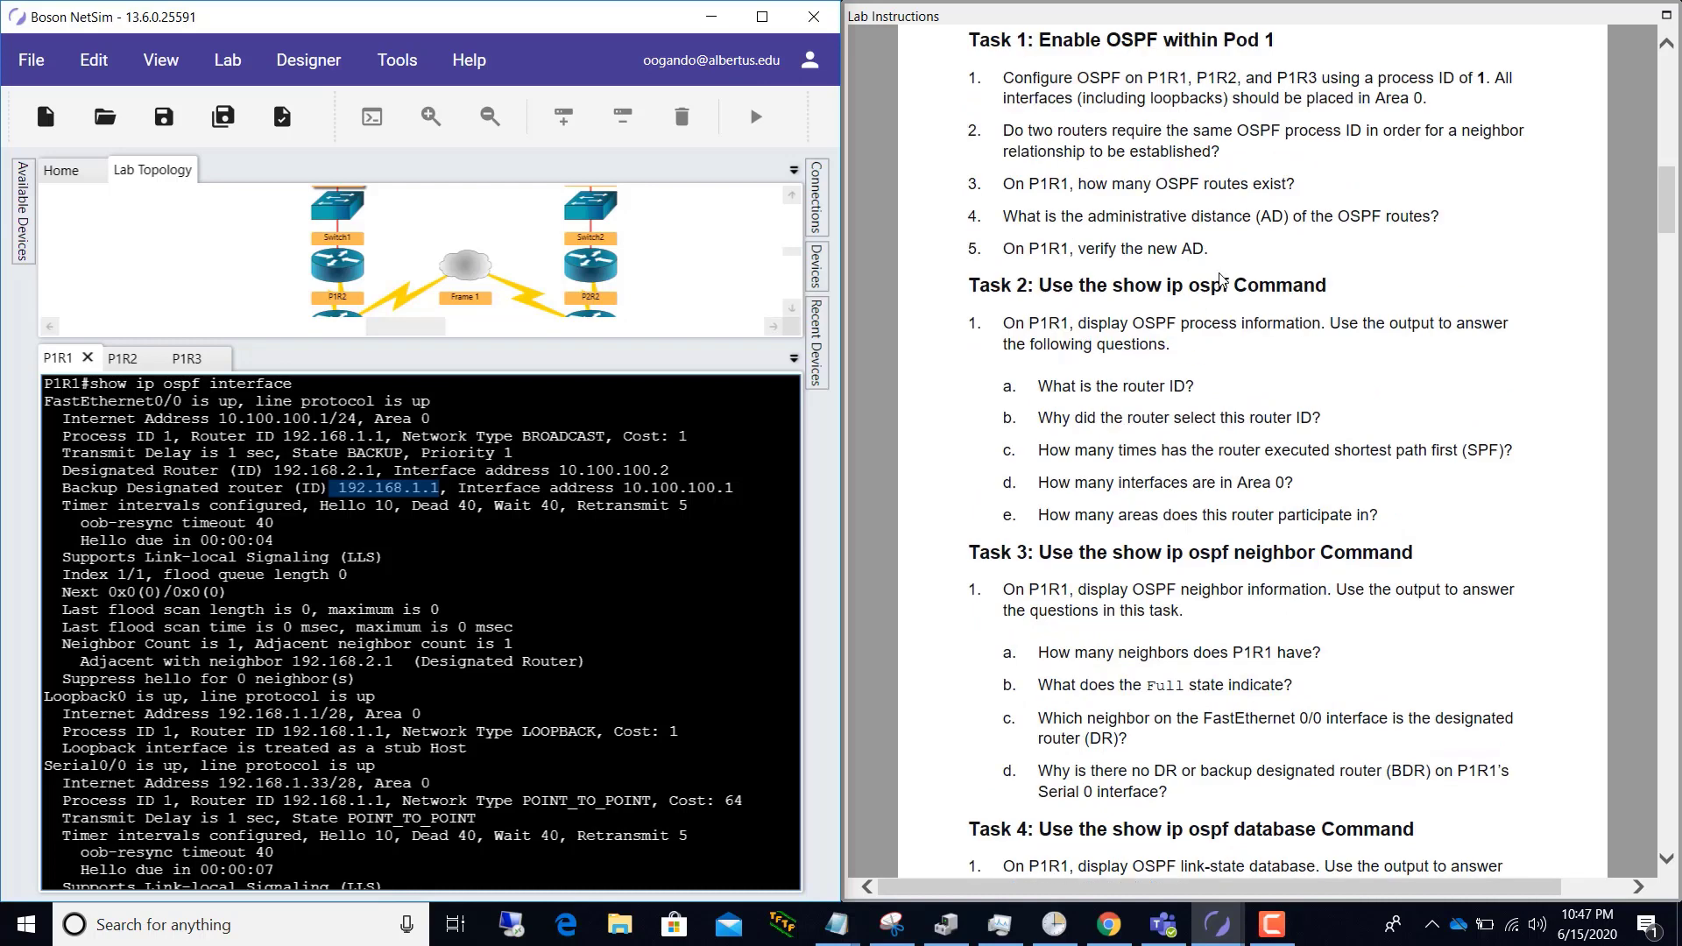
scroll(1223, 394, "down", 3)
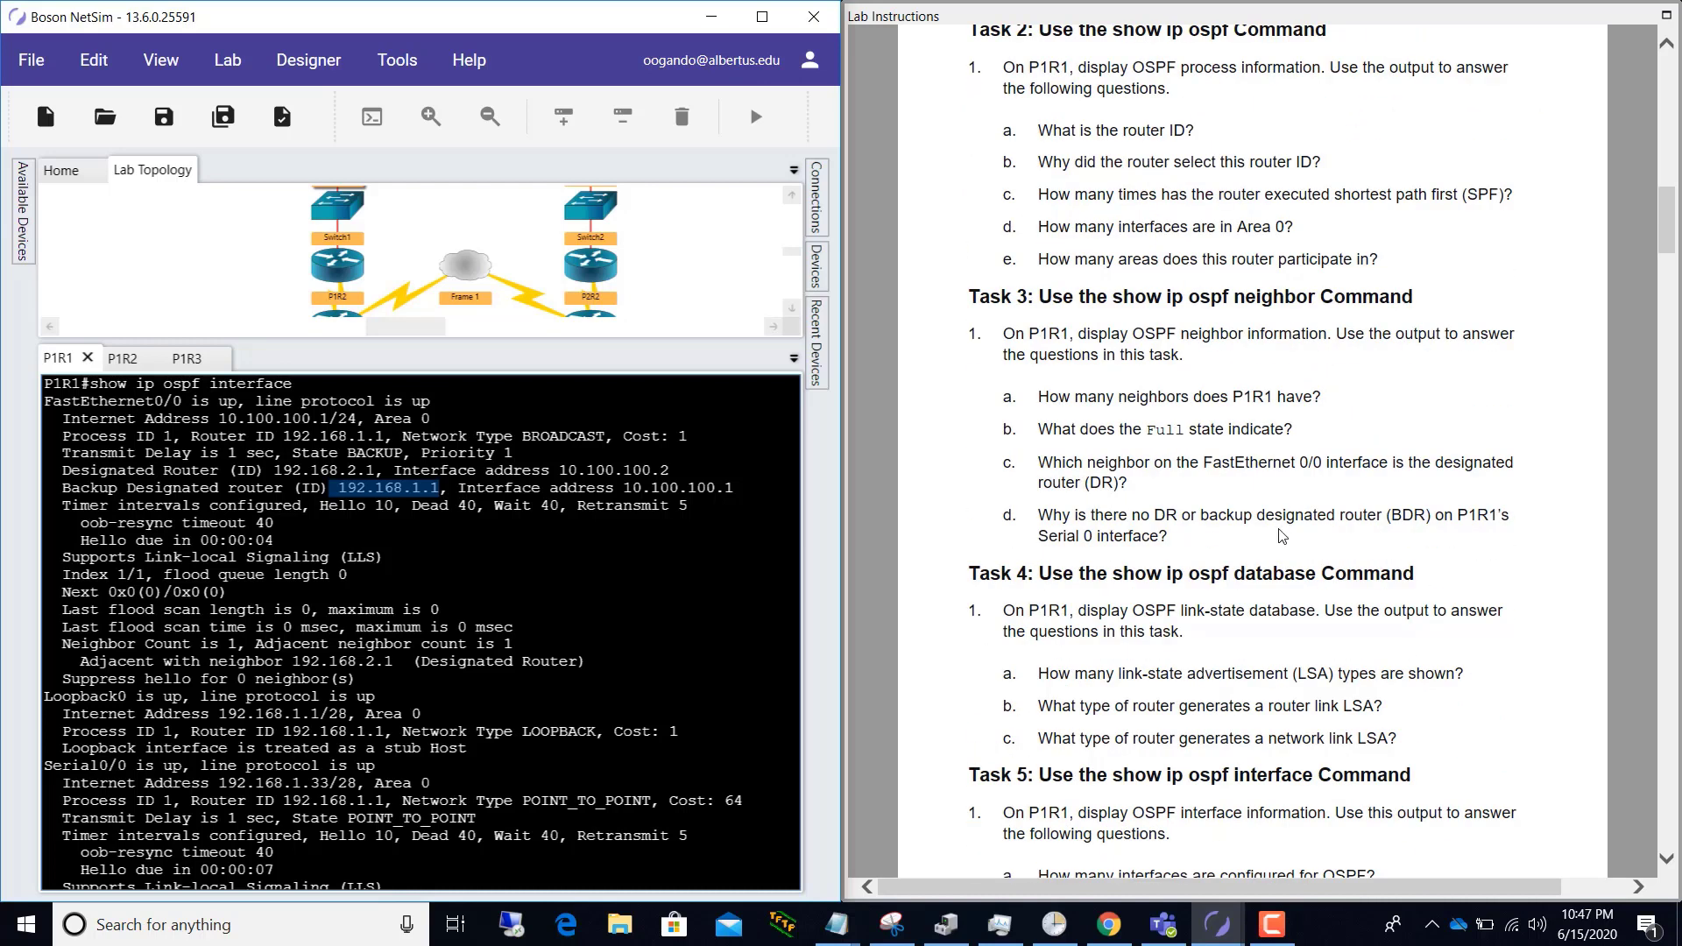
left_click(1218, 515)
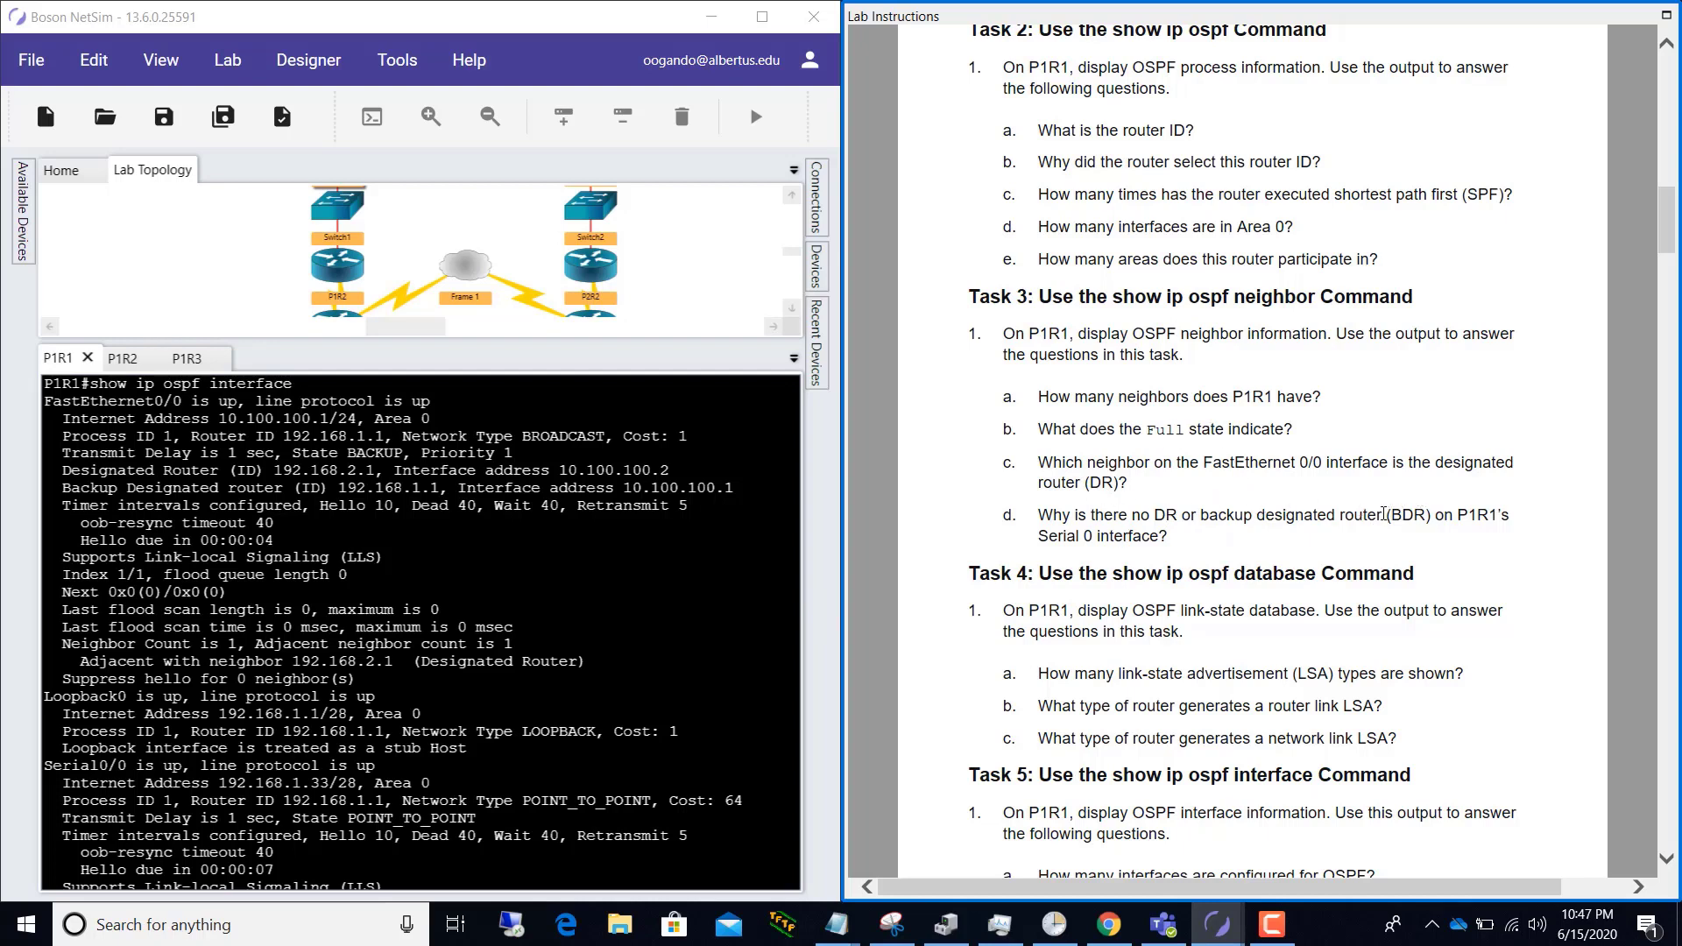
scroll(1194, 550, "down", 8)
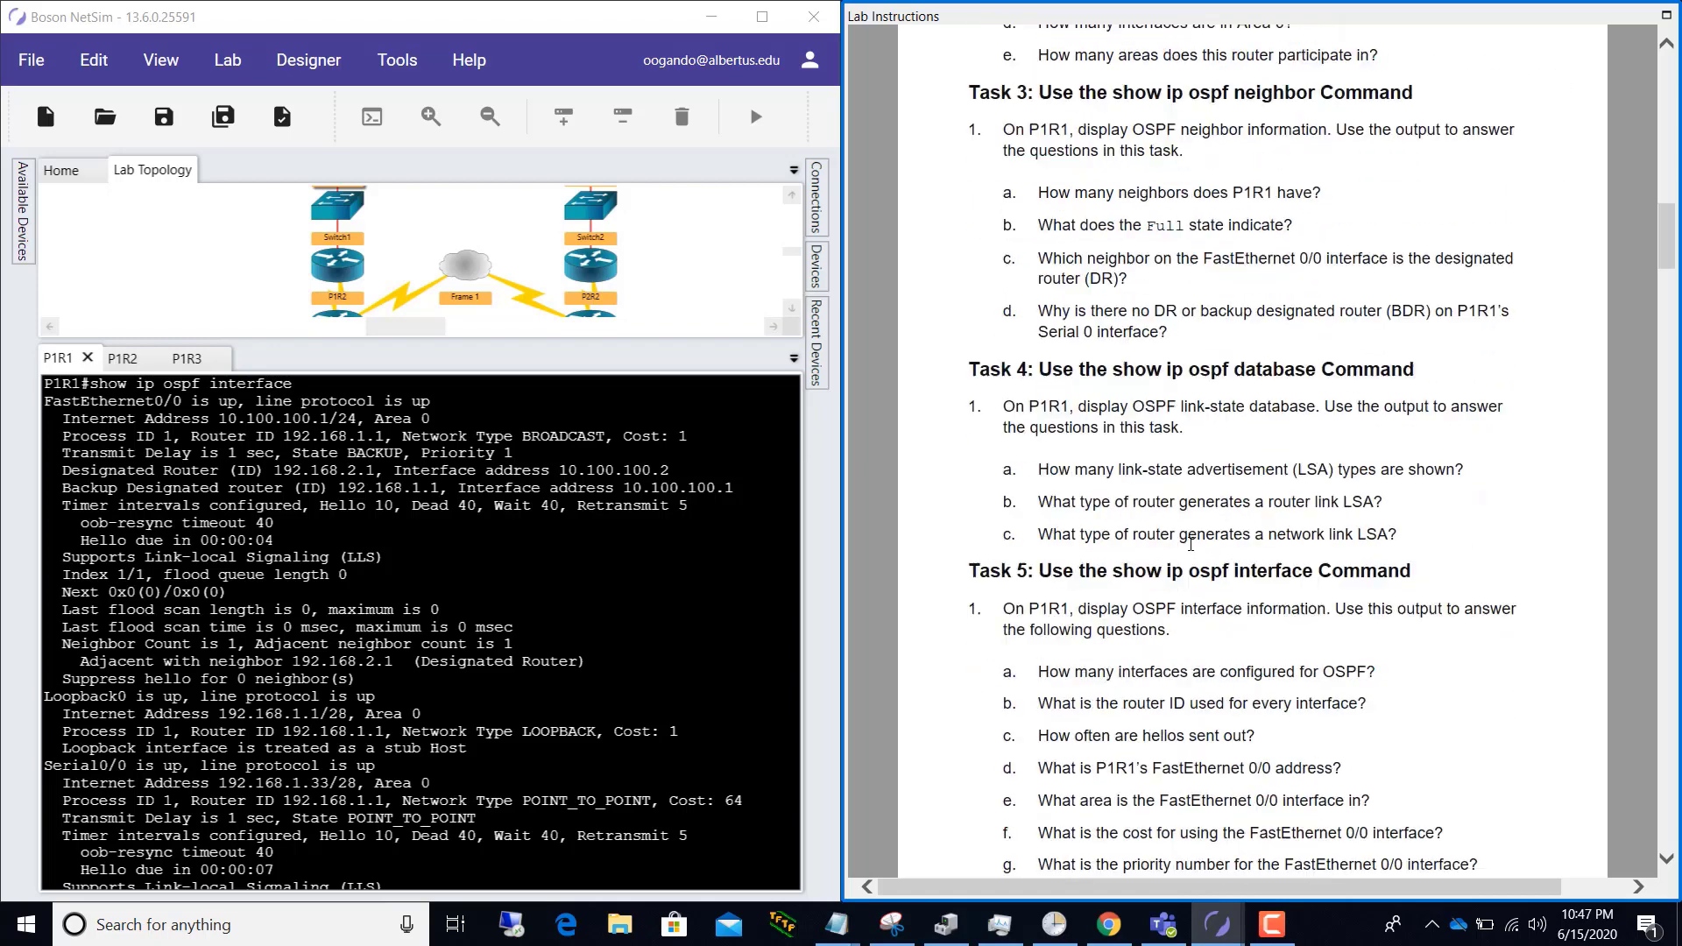
scroll(1194, 550, "down", 2)
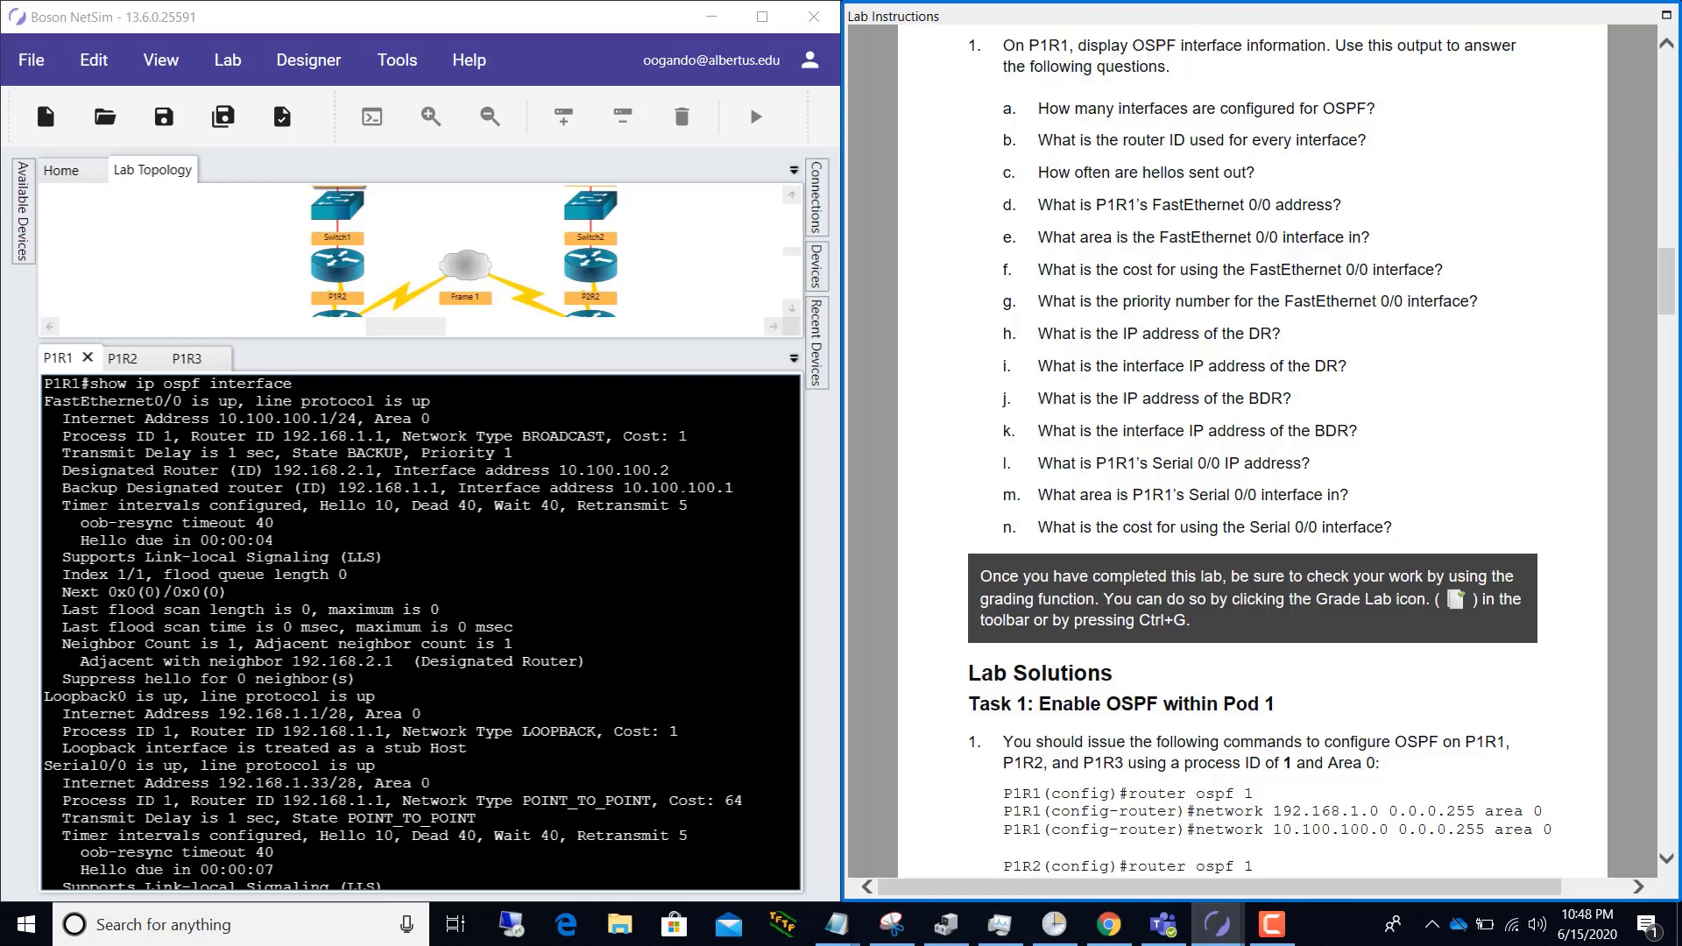
Step: Find the BDR's interface address and the Serial0/0 IP address, area and cost for the remaining Task 5 questions
left_click_drag(735, 487, 623, 487)
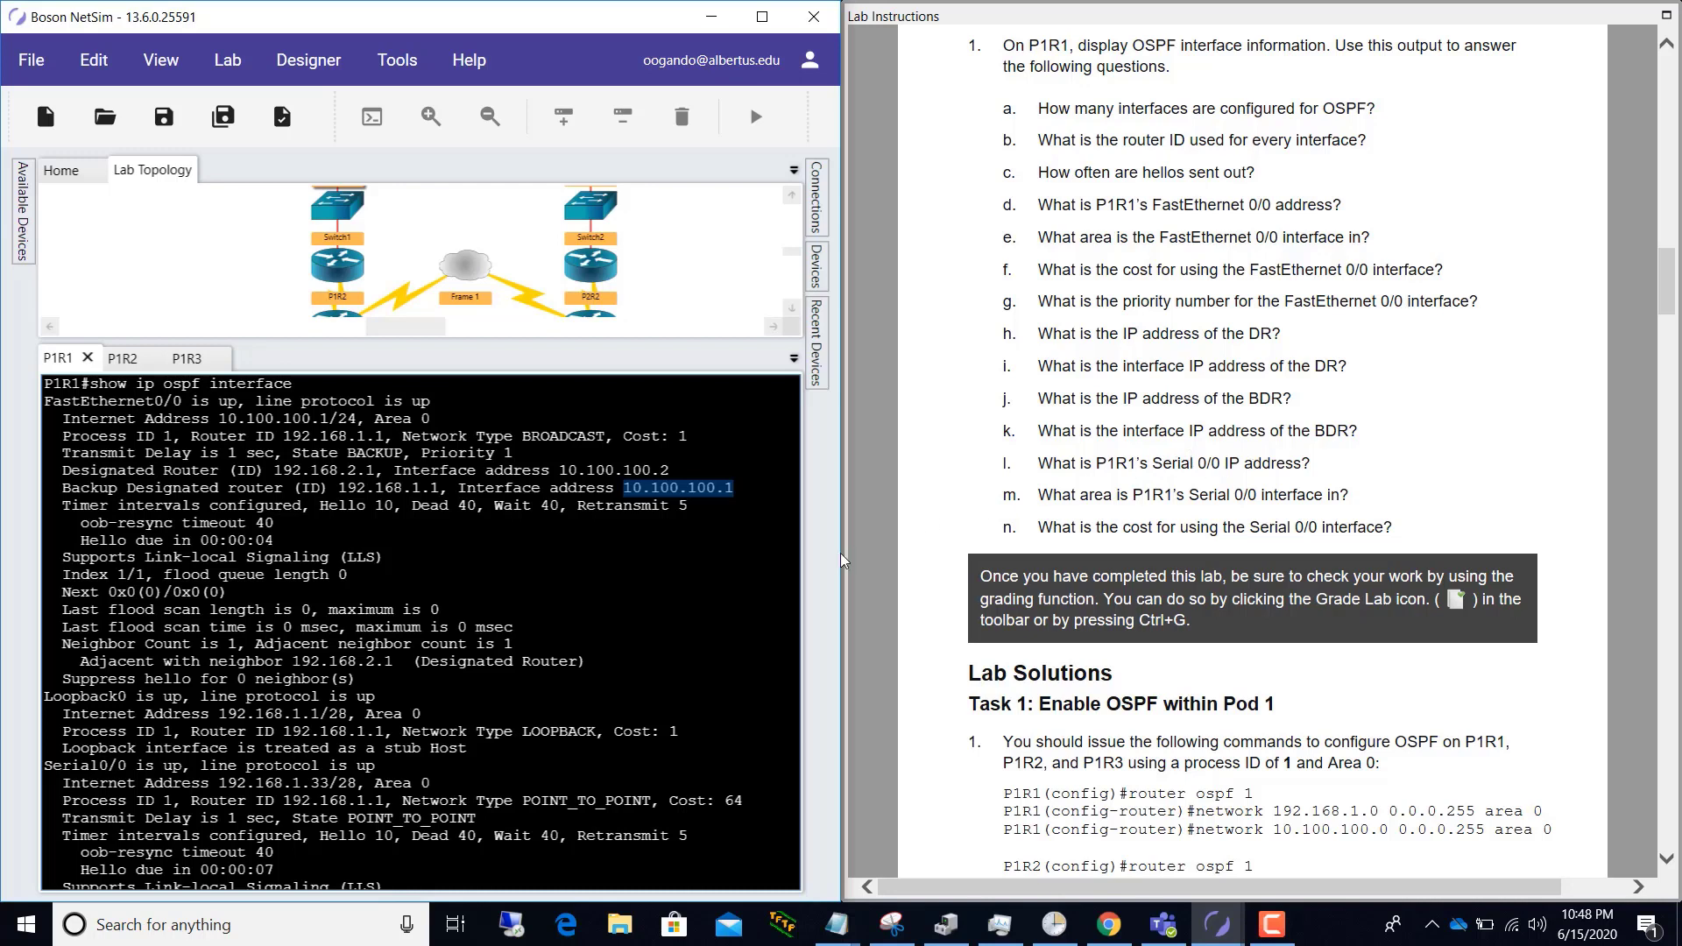
key("Return")
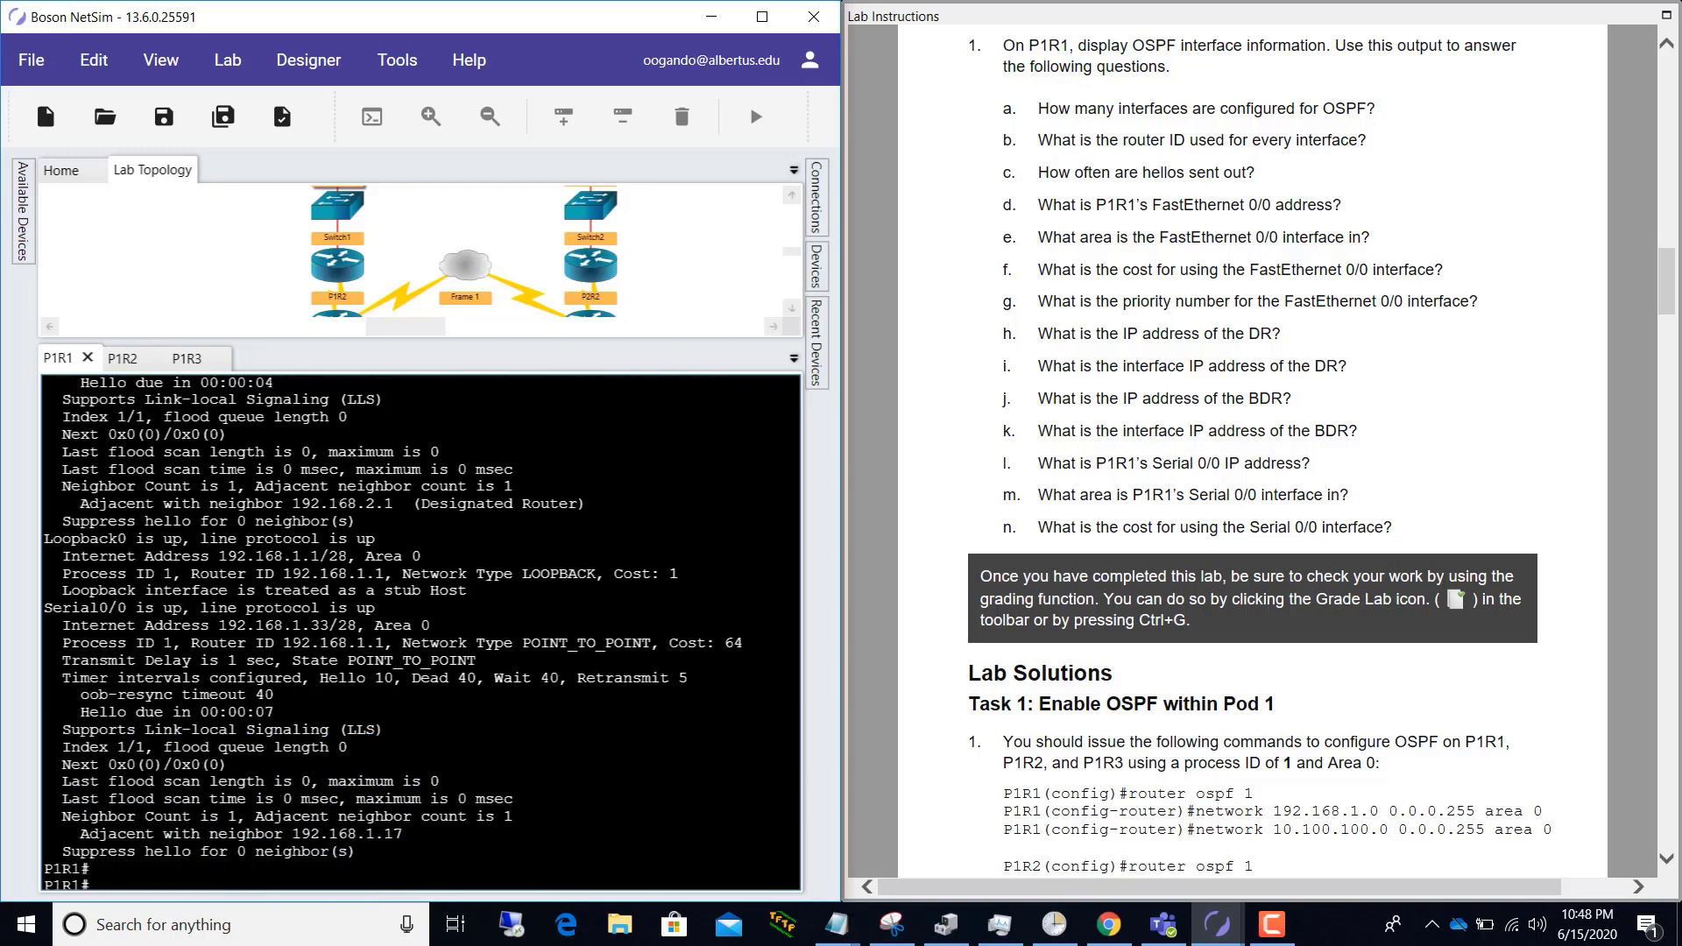
scroll(421, 631, "up", 1)
left_click_drag(218, 626, 274, 625)
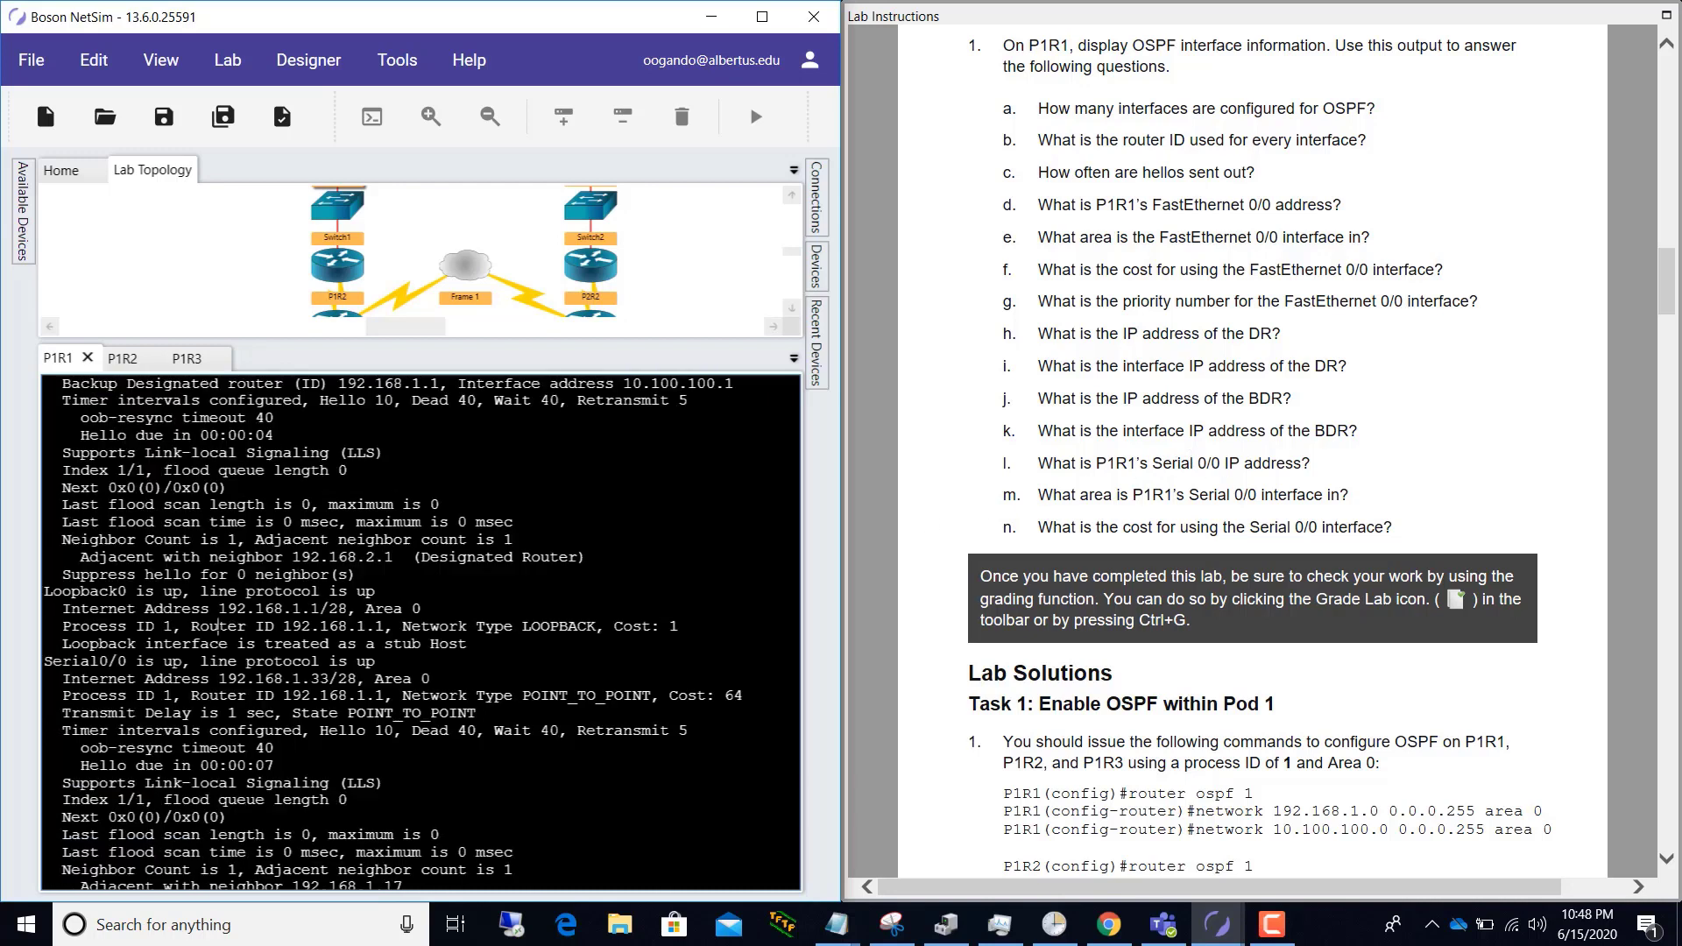
left_click_drag(218, 679, 386, 679)
left_click_drag(725, 696, 744, 696)
Step: Review the lab's task questions from the beginning through Task 5 and enlarge the topology area above the console
scroll(1113, 514, "up", 3)
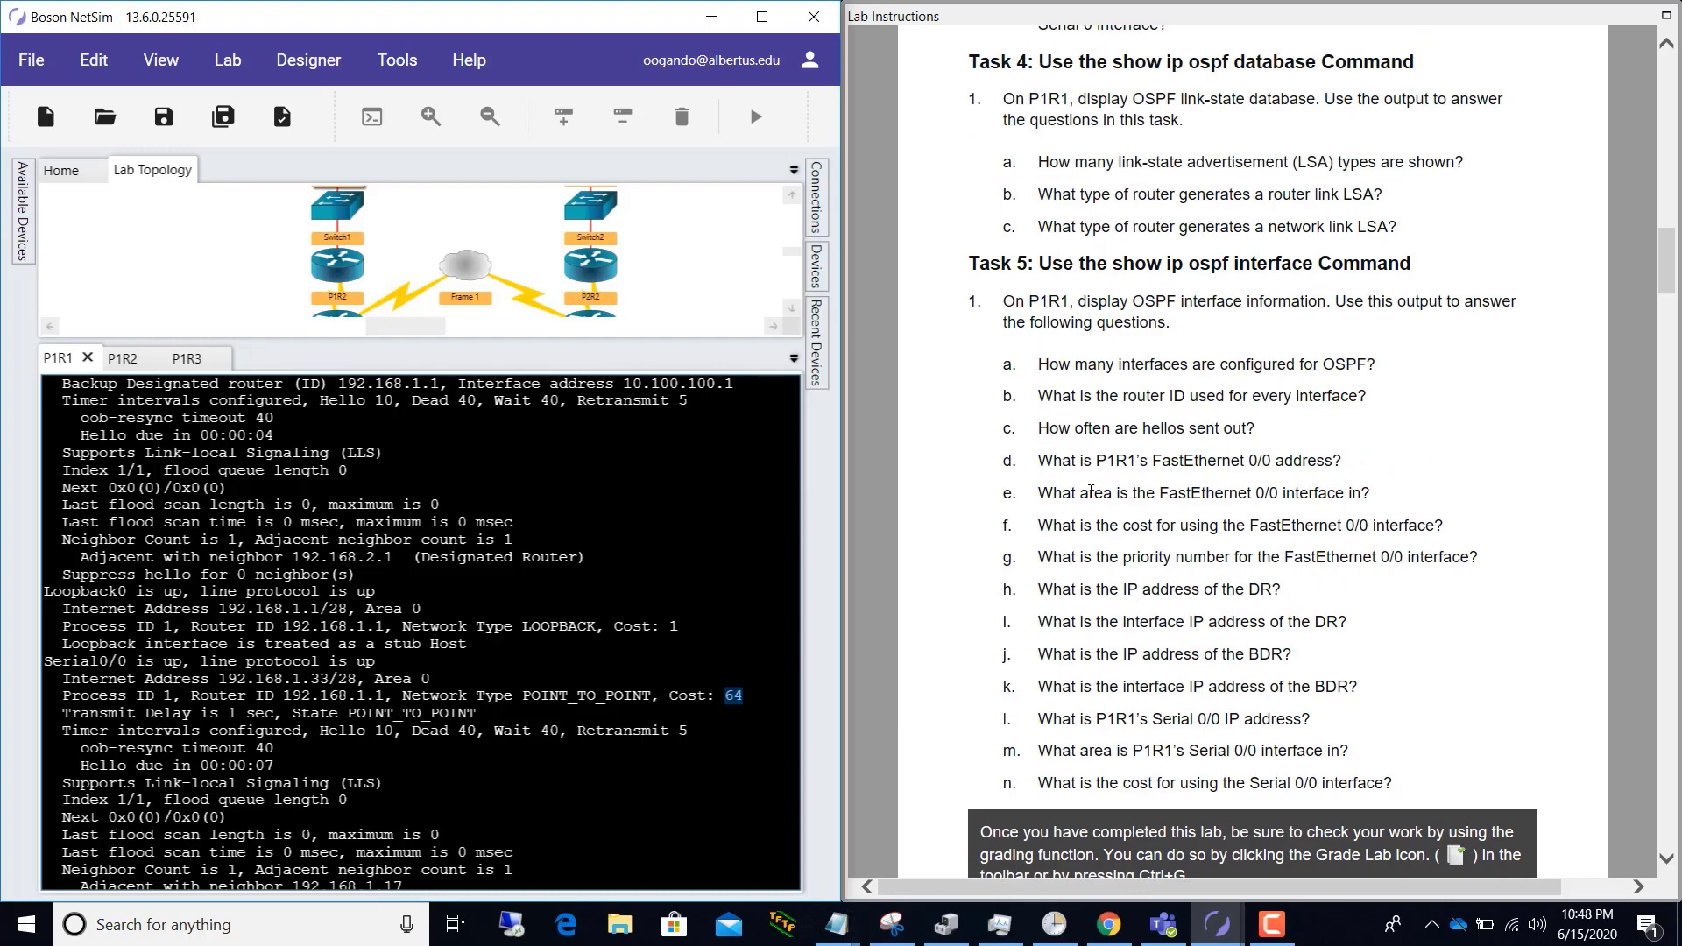
scroll(1091, 492, "up", 13)
scroll(1091, 491, "down", 10)
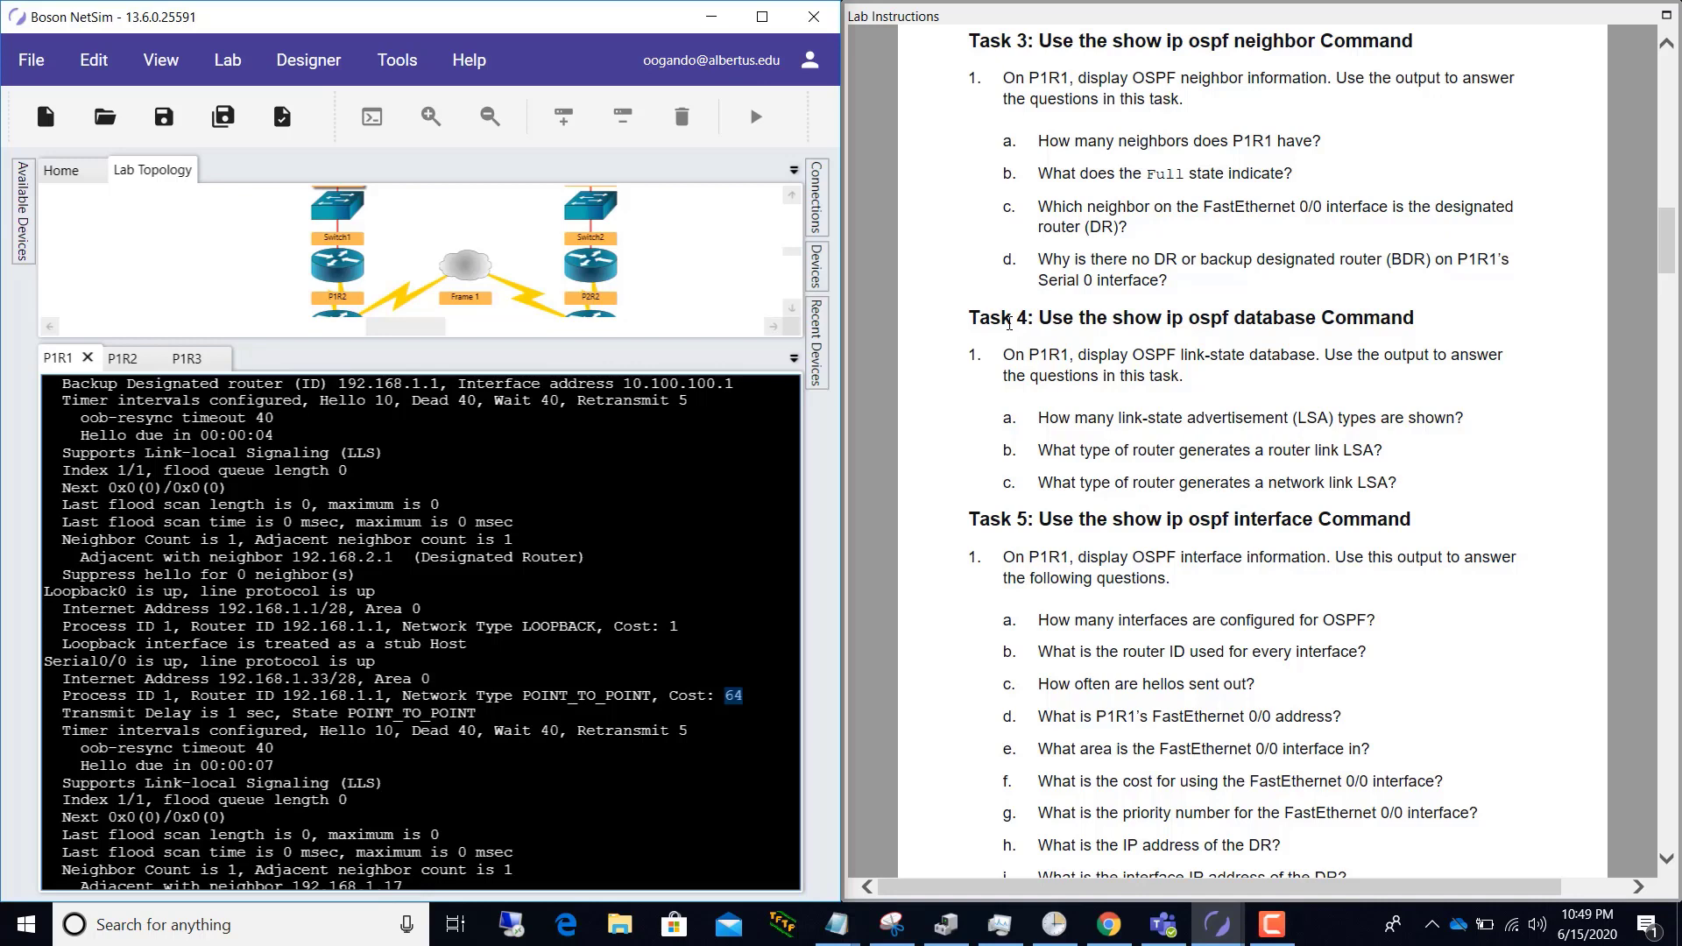
scroll(1010, 323, "down", 3)
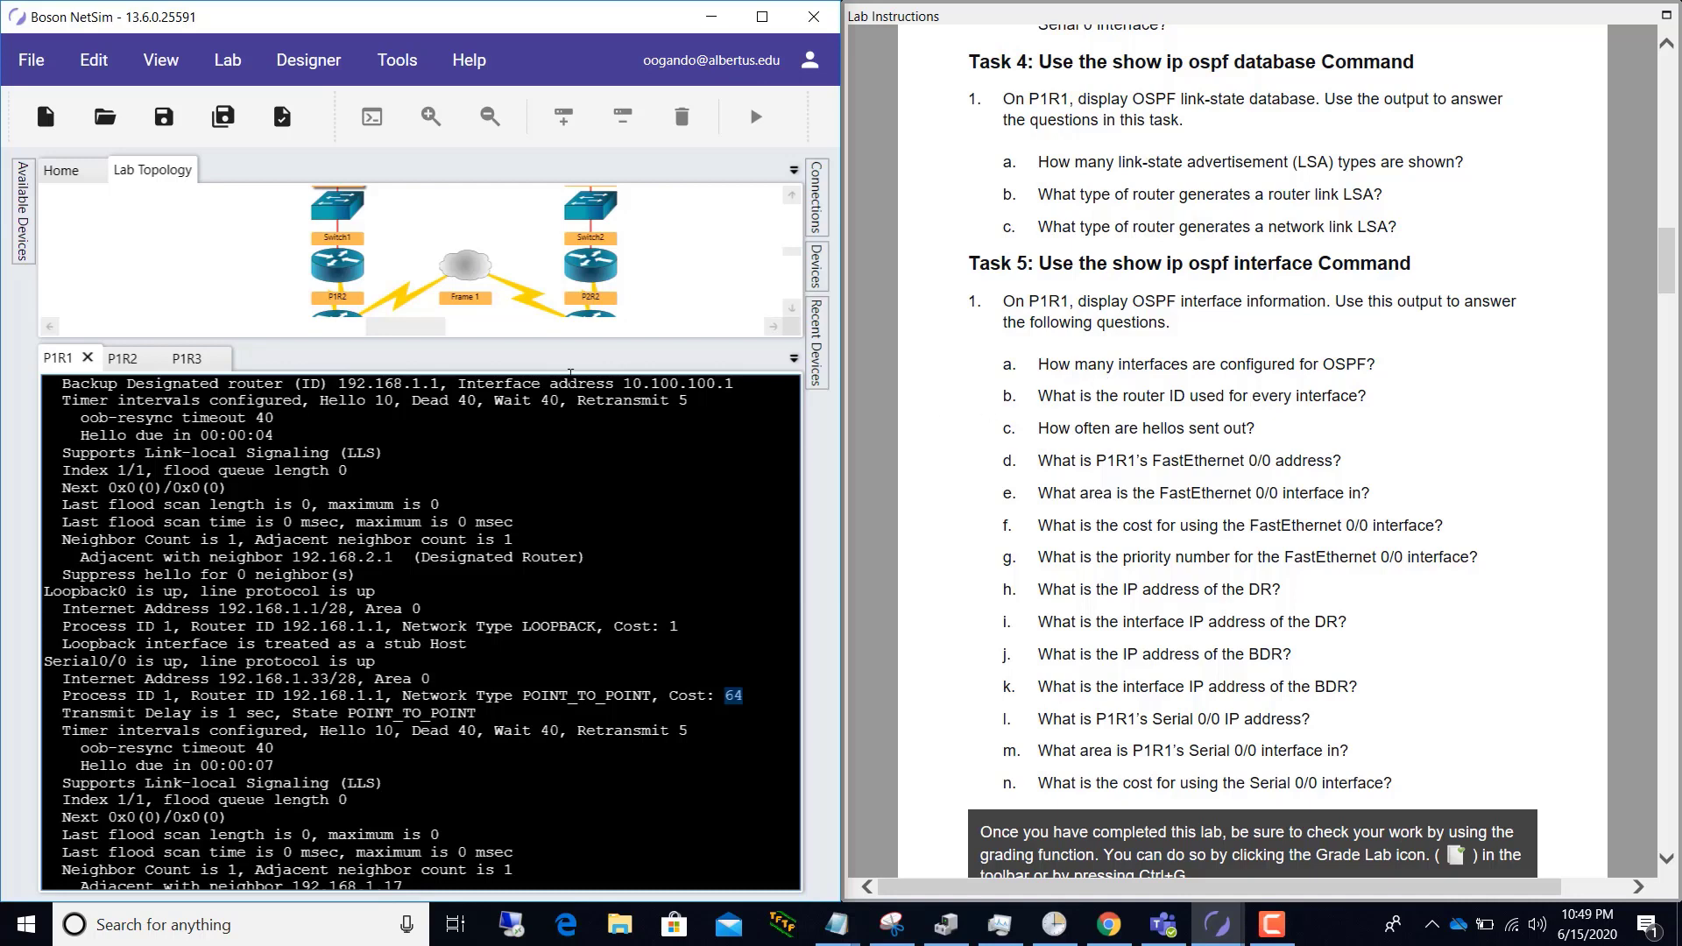
left_click_drag(559, 343, 567, 491)
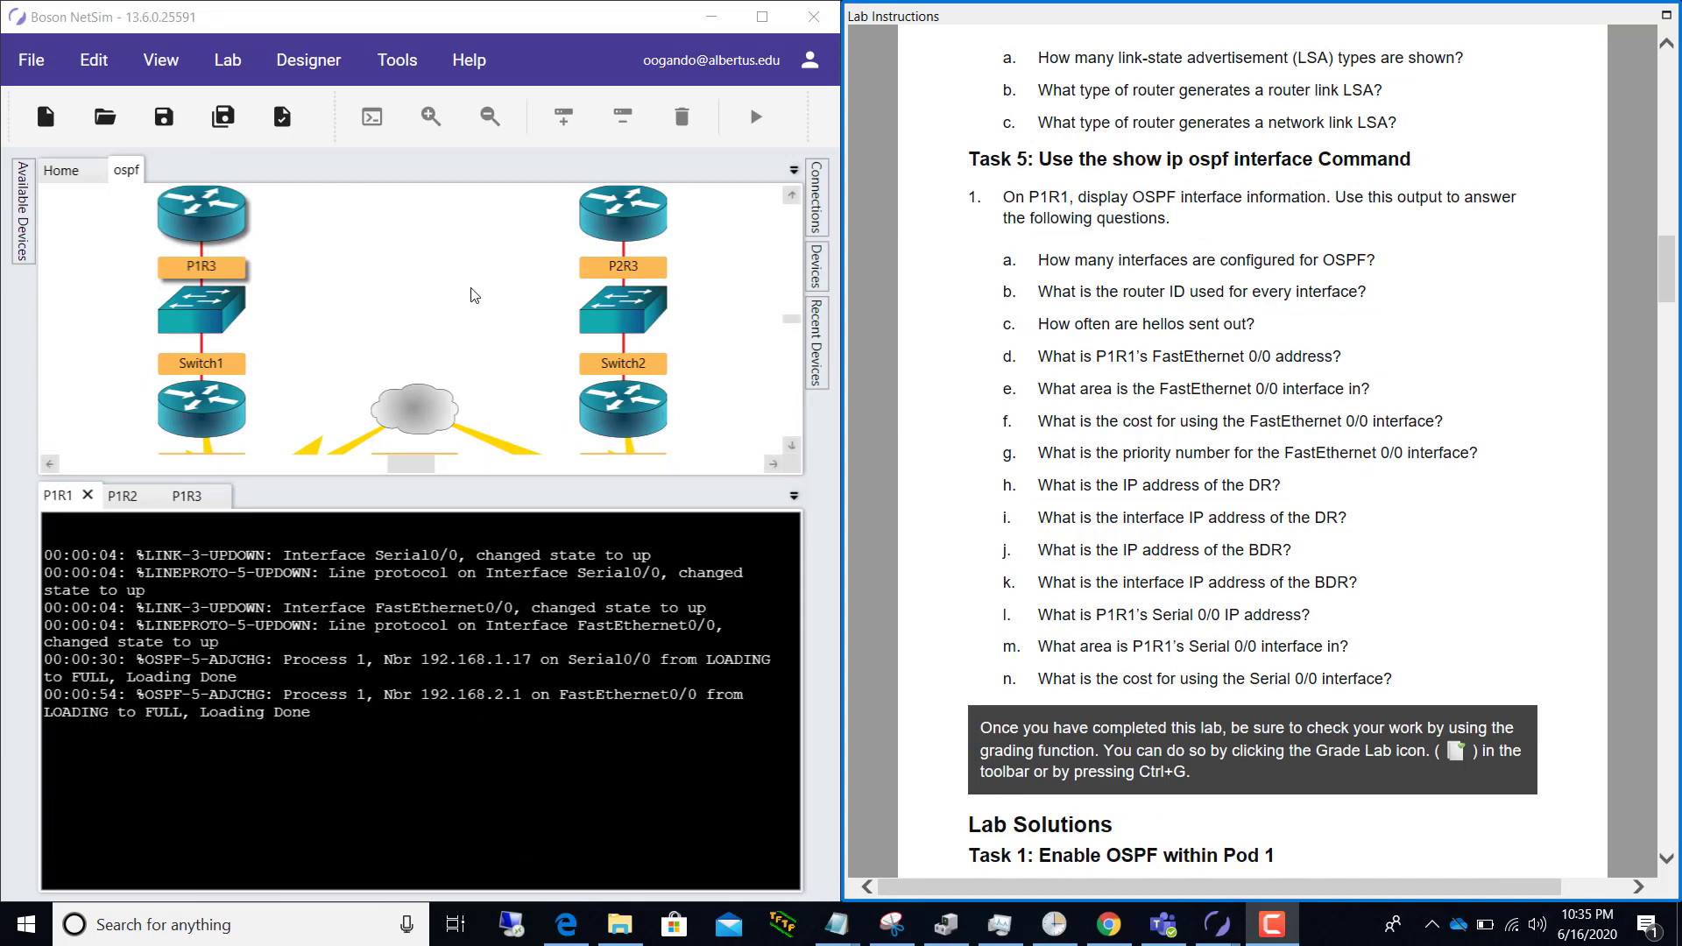
Step: Grade the lab, check the results summary and open the graded configuration of P1R1
left_click(286, 130)
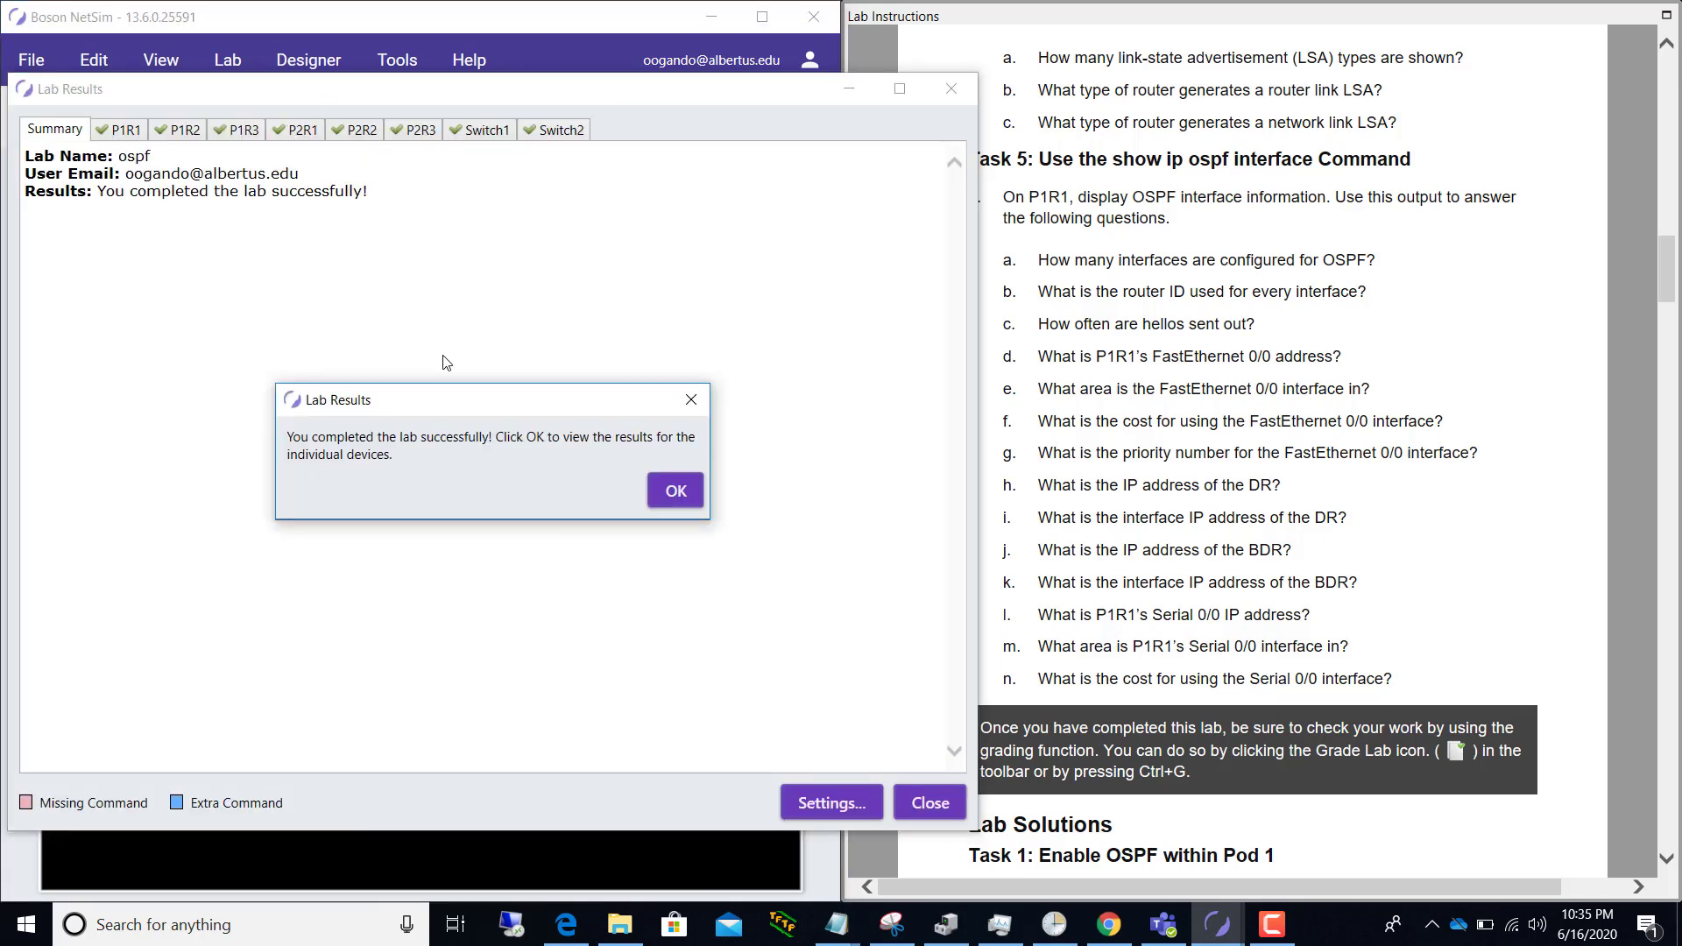
left_click(671, 499)
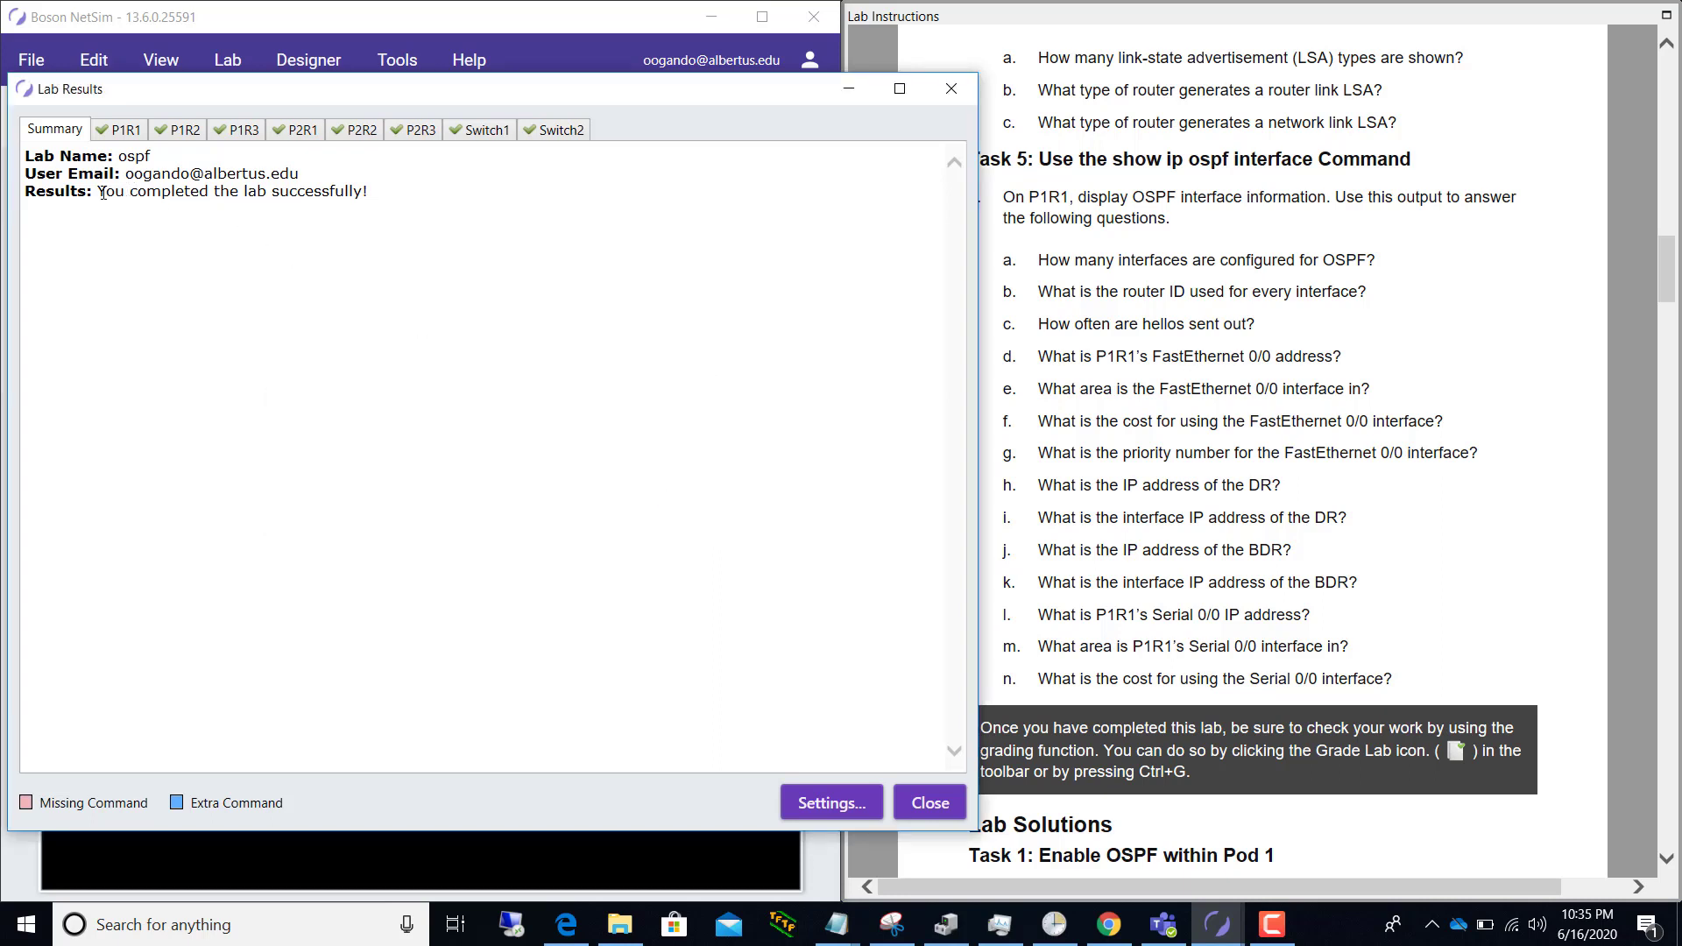
left_click_drag(98, 193, 373, 196)
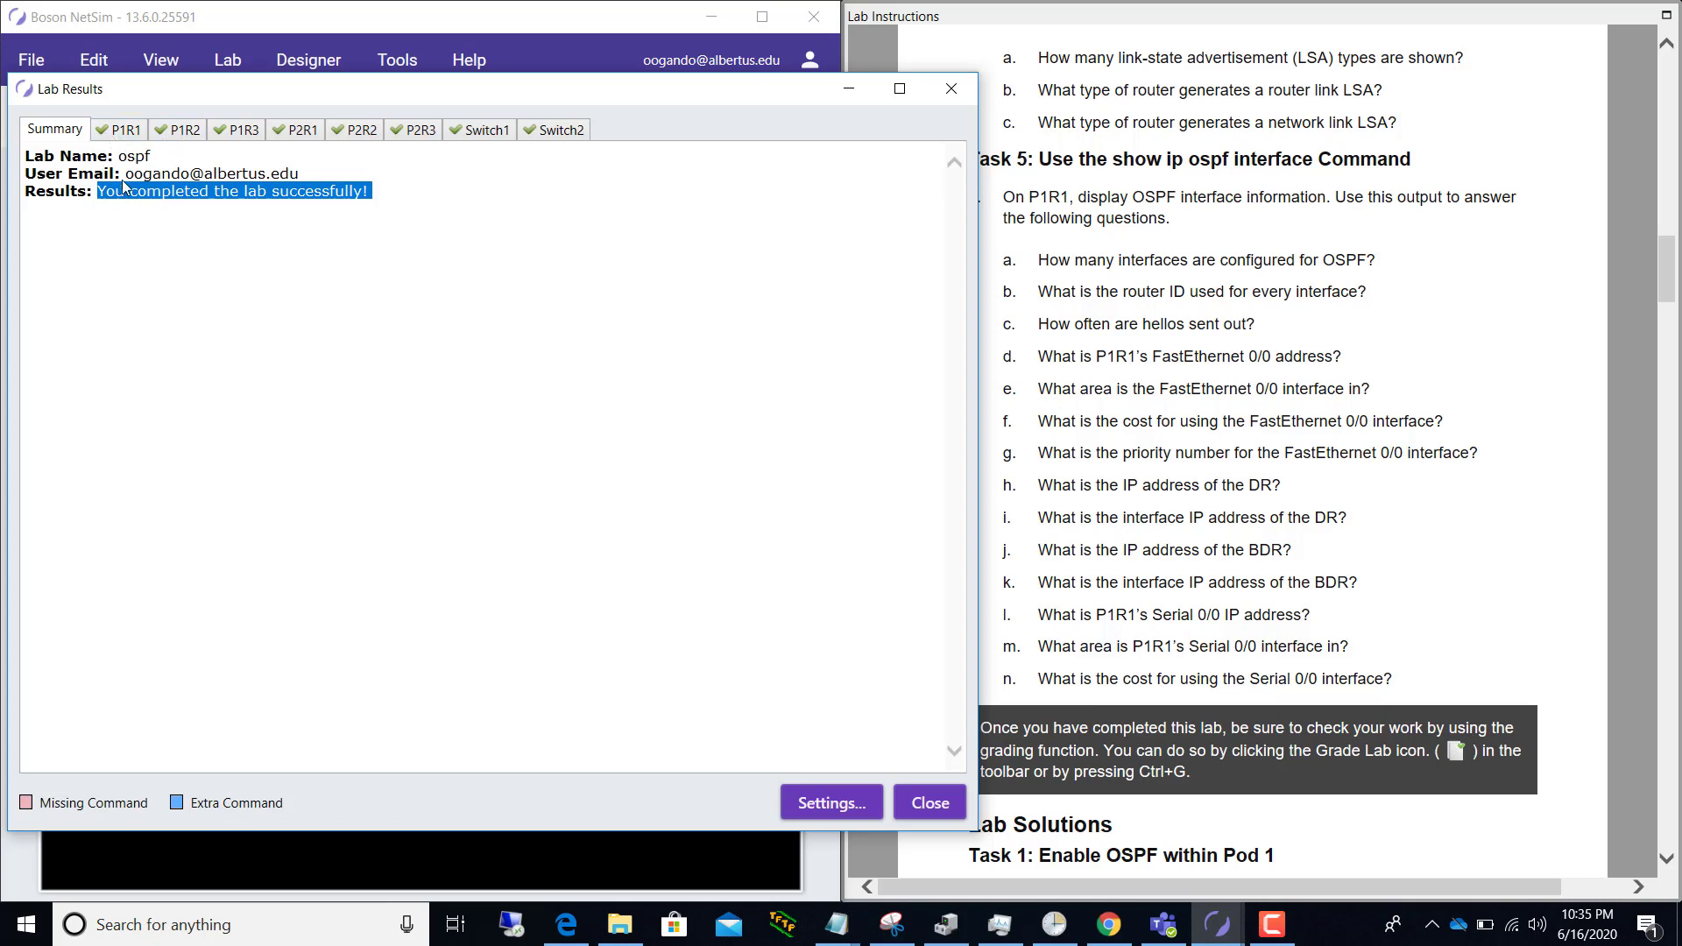
left_click(113, 140)
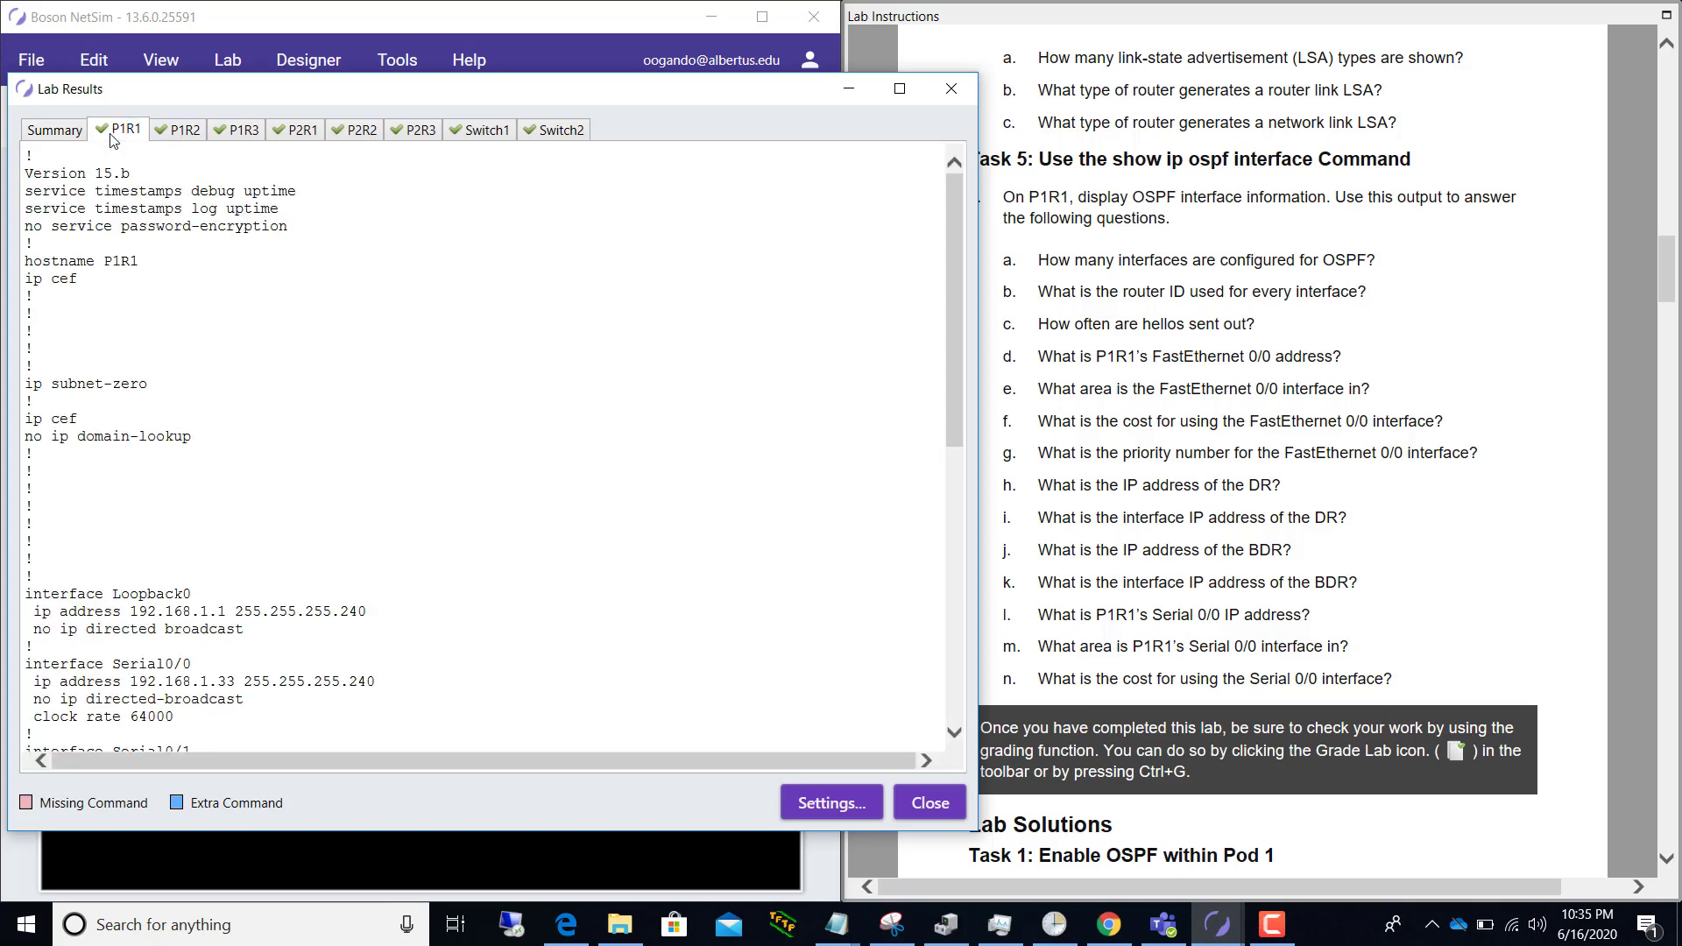
Step: Check the router ospf 1 section and its two area 0 network statements in P1R1's graded configuration, and return to the results summary
scroll(185, 438, "down", 8)
scroll(185, 439, "down", 3)
scroll(140, 482, "down", 3)
scroll(122, 500, "up", 3)
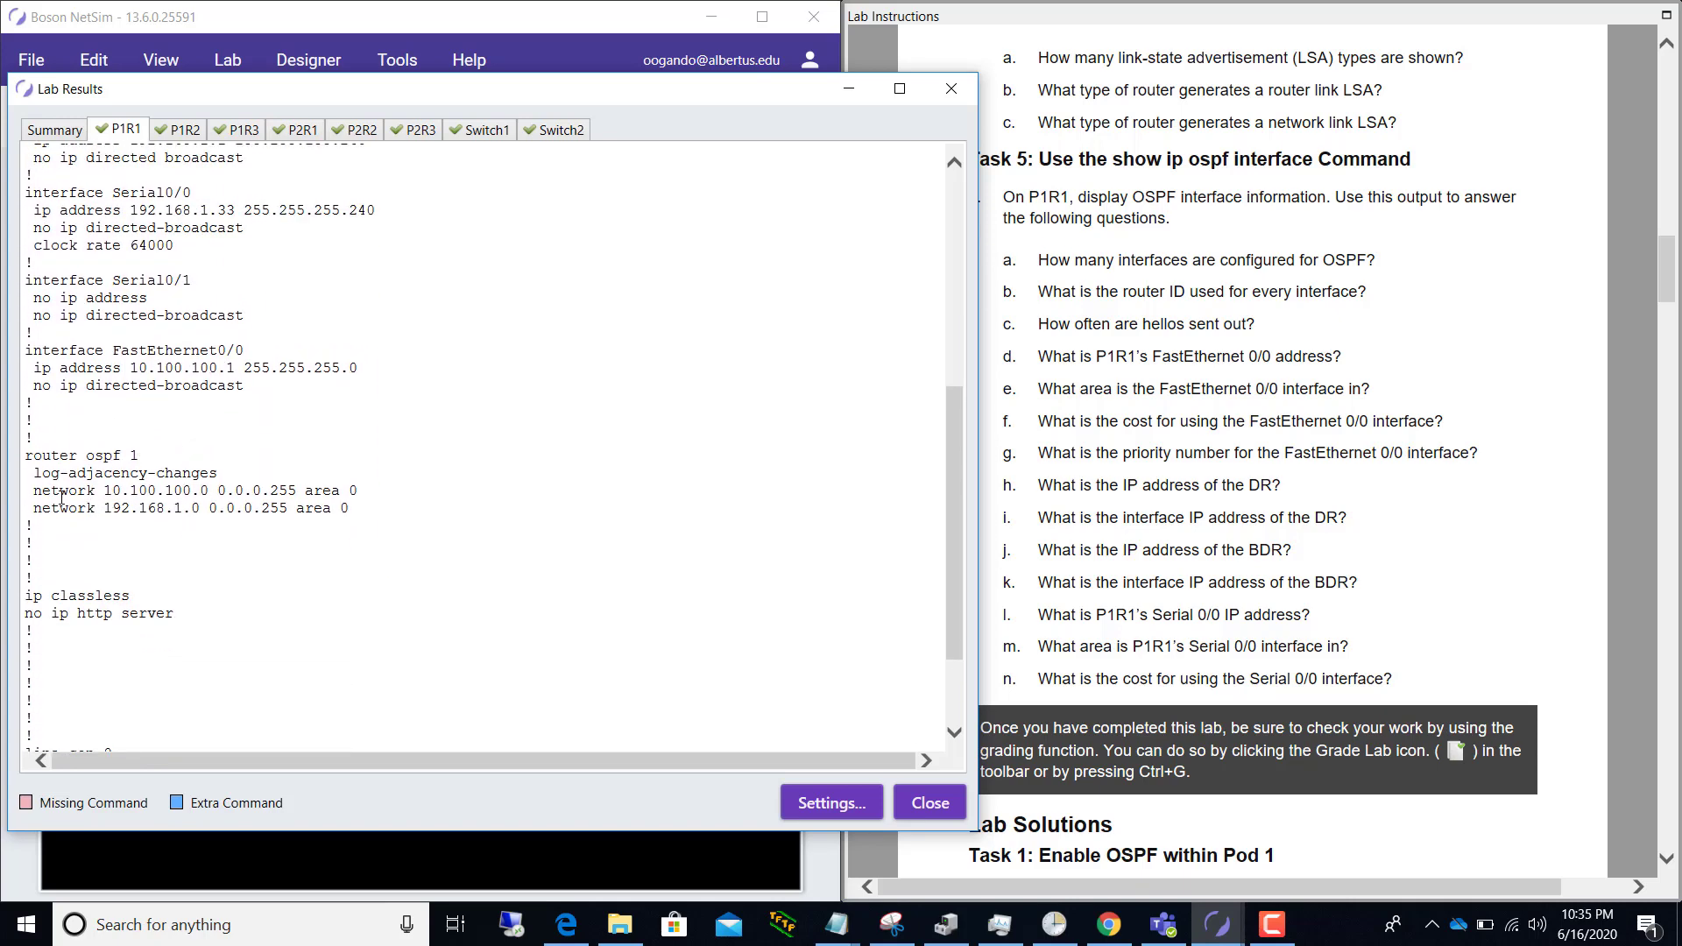
left_click_drag(26, 456, 353, 511)
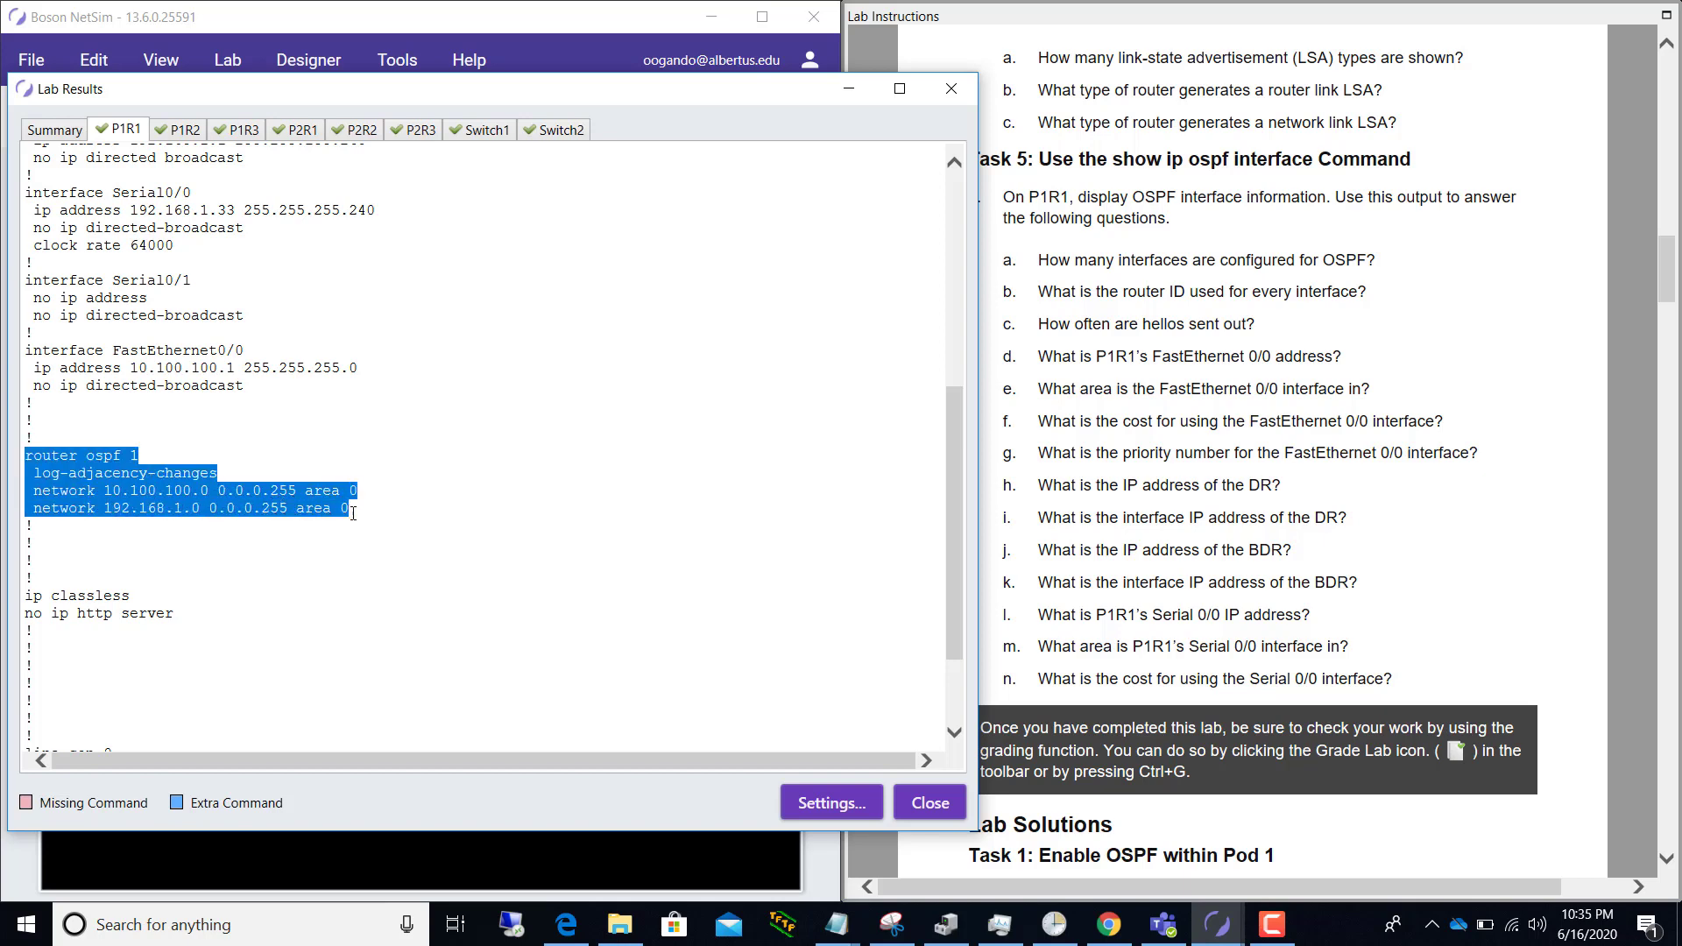
double_click(298, 510)
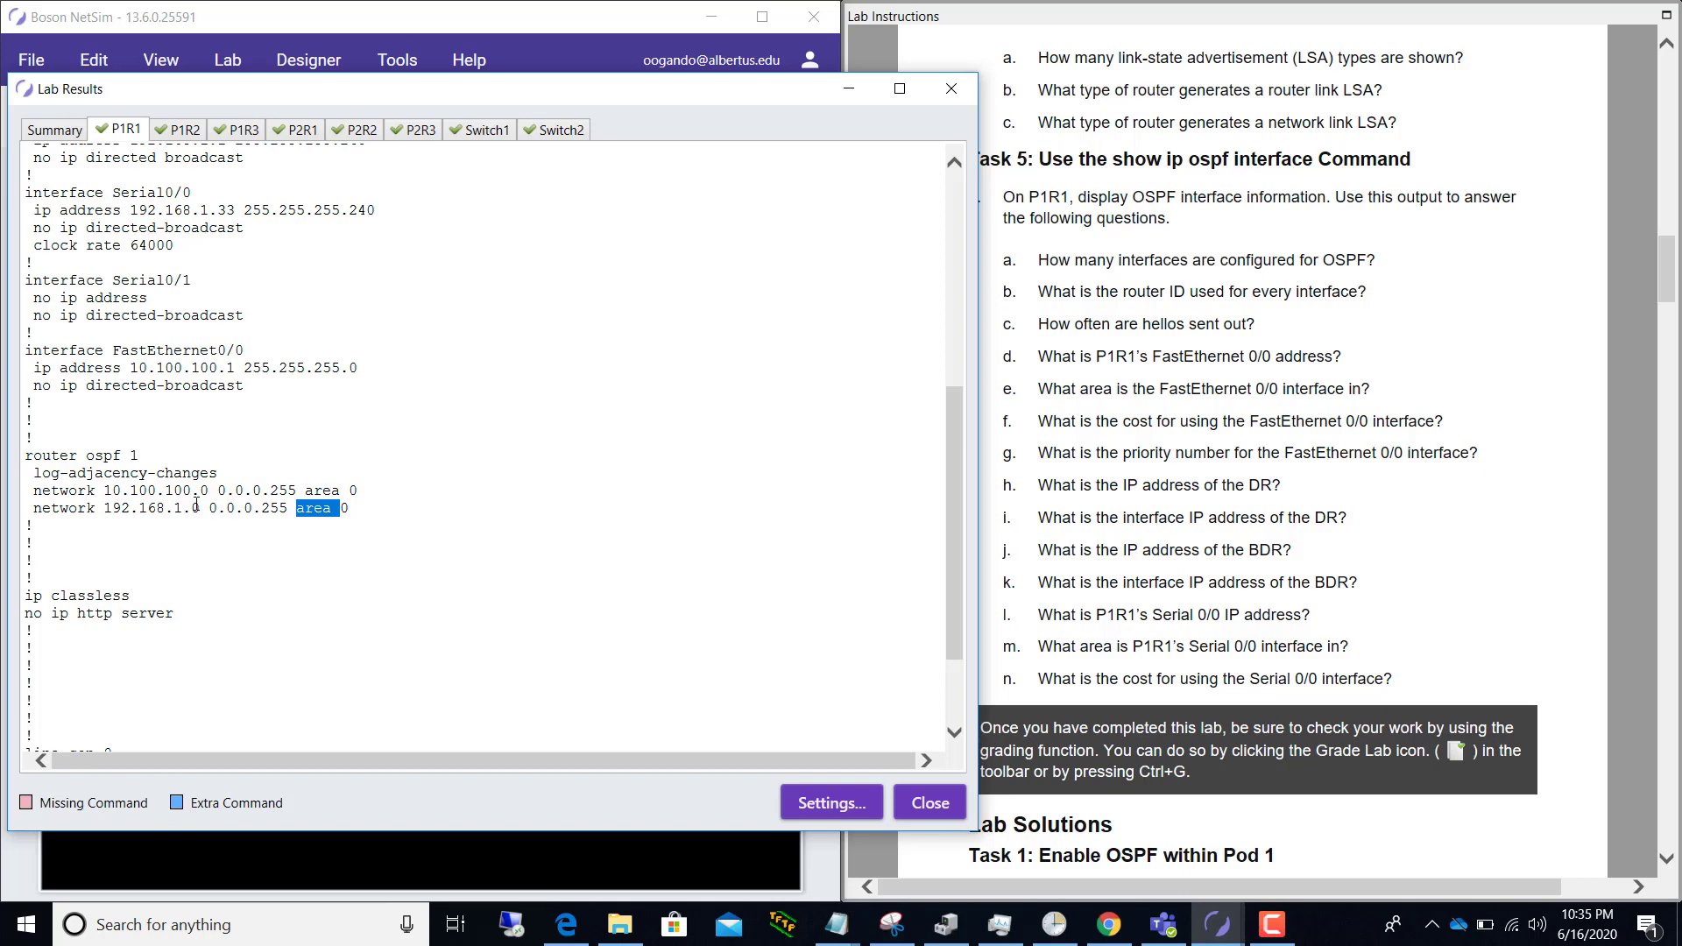
triple_click(126, 489)
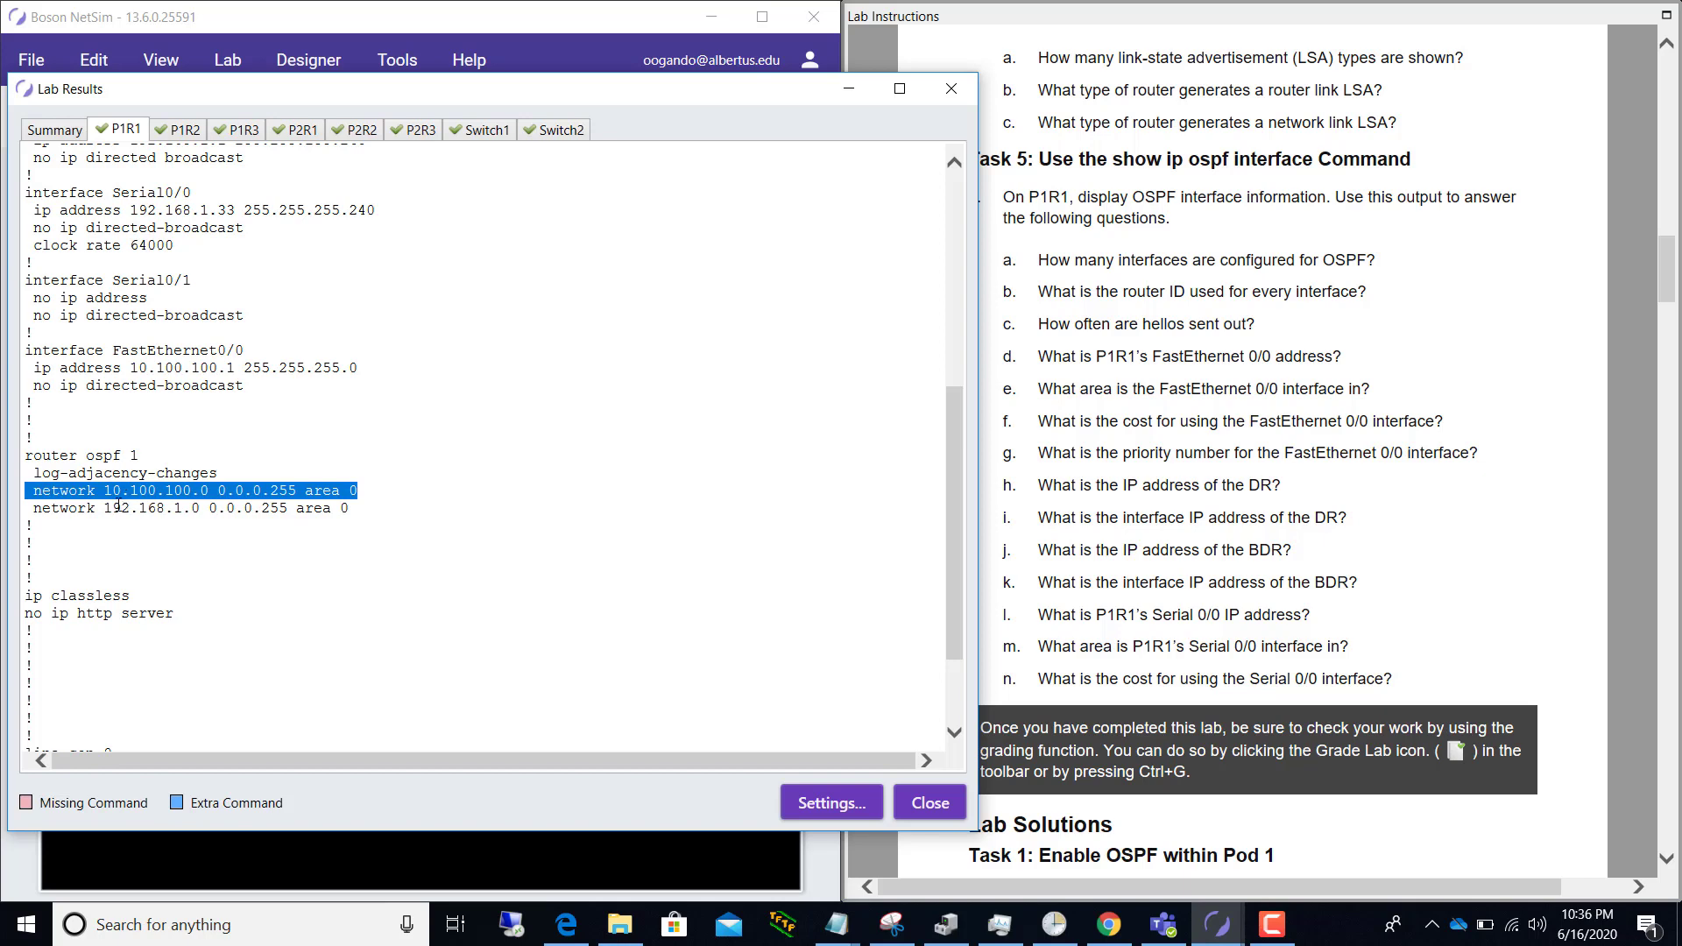
triple_click(118, 510)
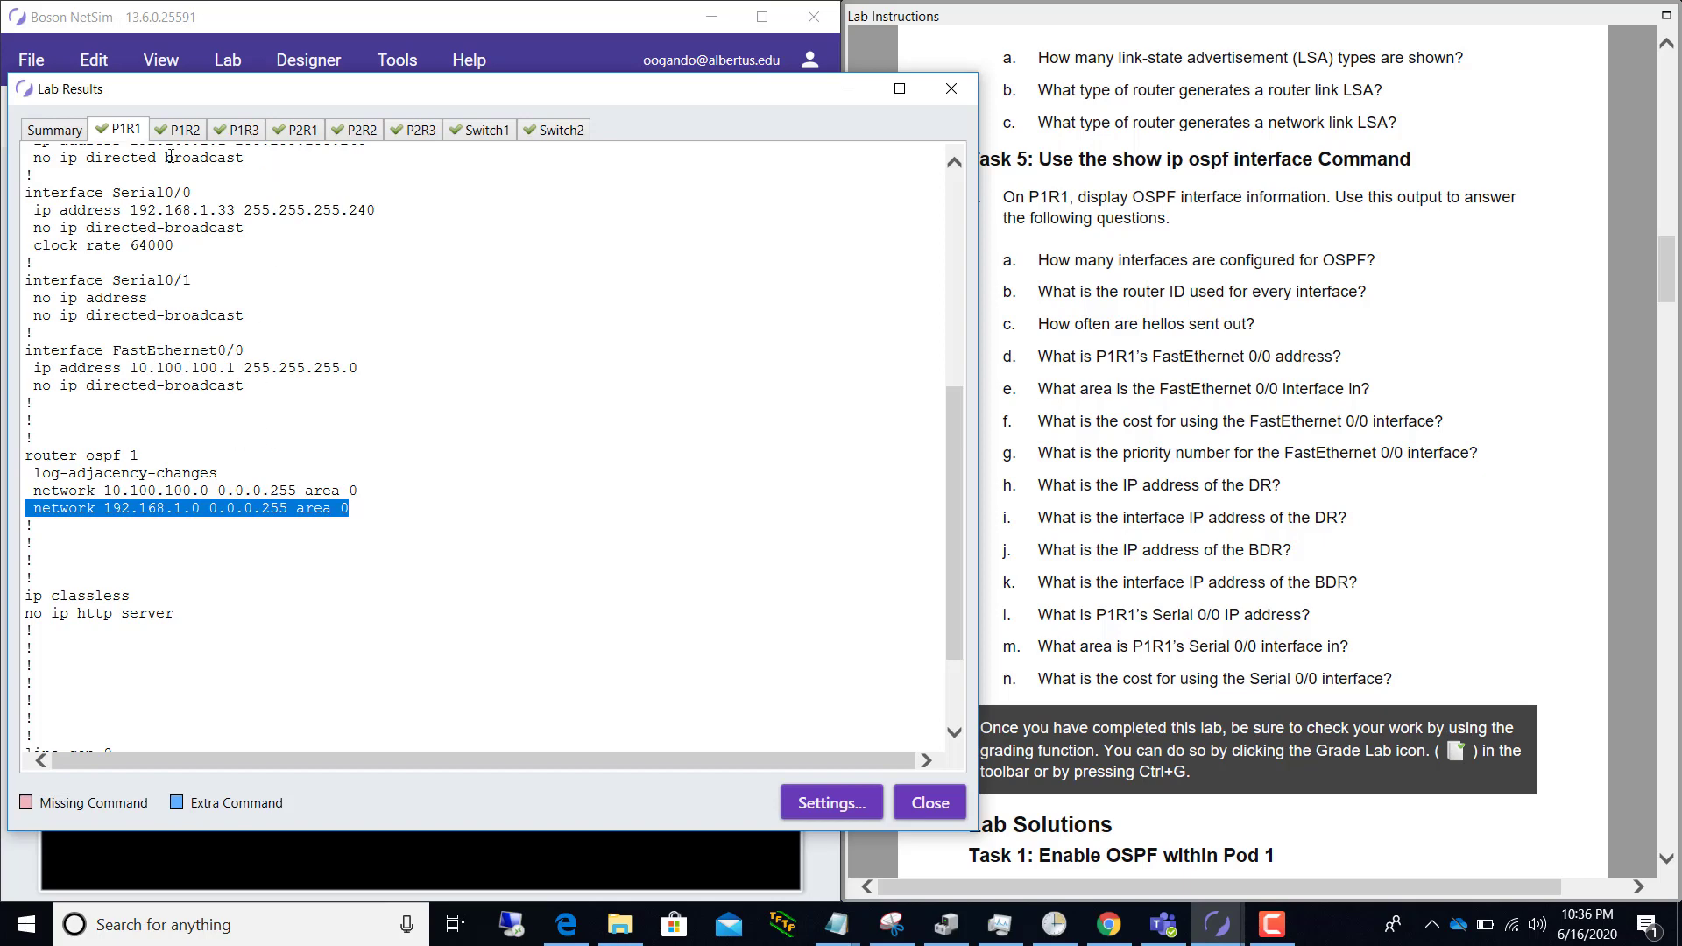
left_click(70, 132)
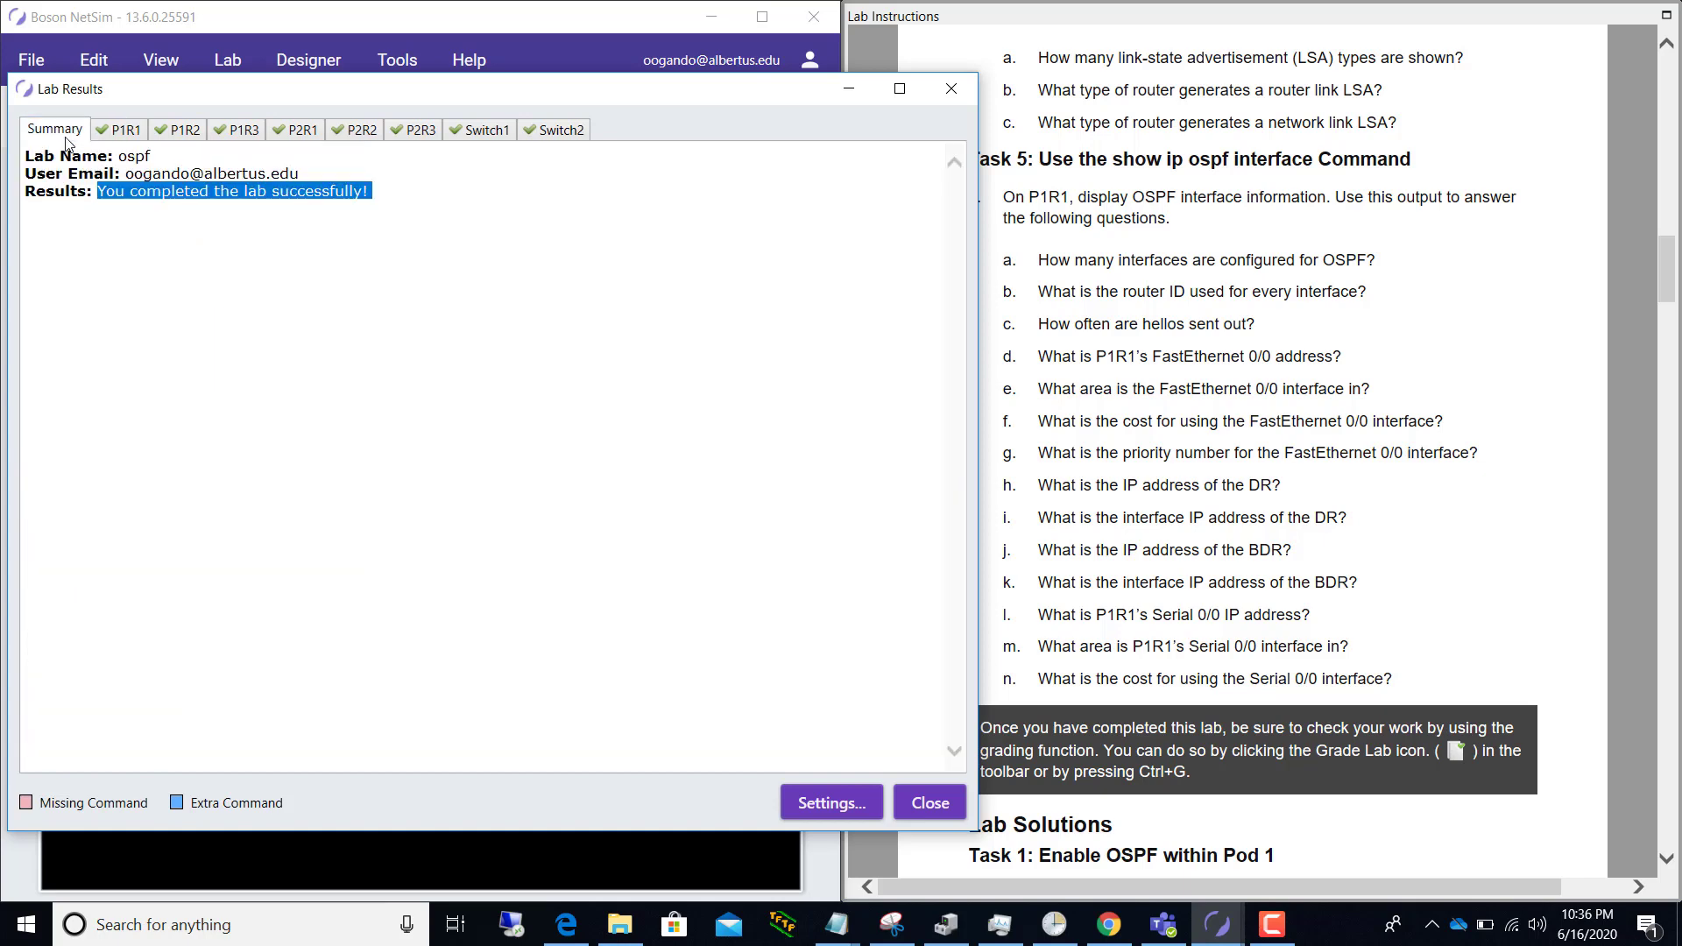